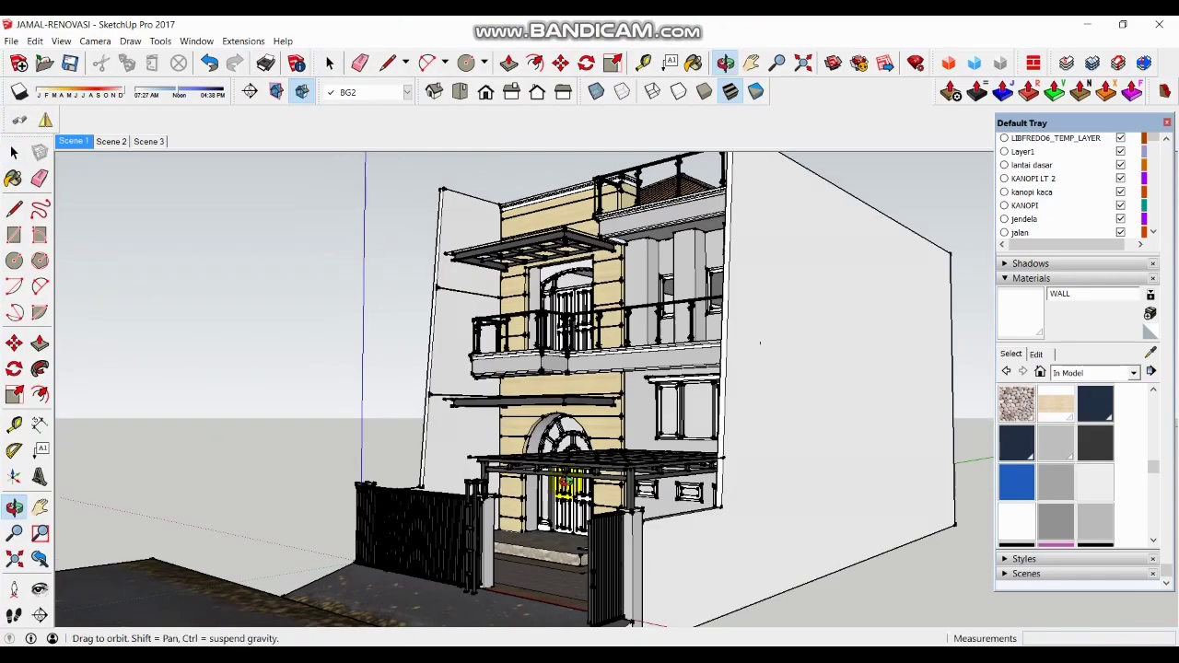
- Orbit the SketchUp house to a frontal facade view, then go to Lumion's import options
middle_drag(565, 484, 850, 446)
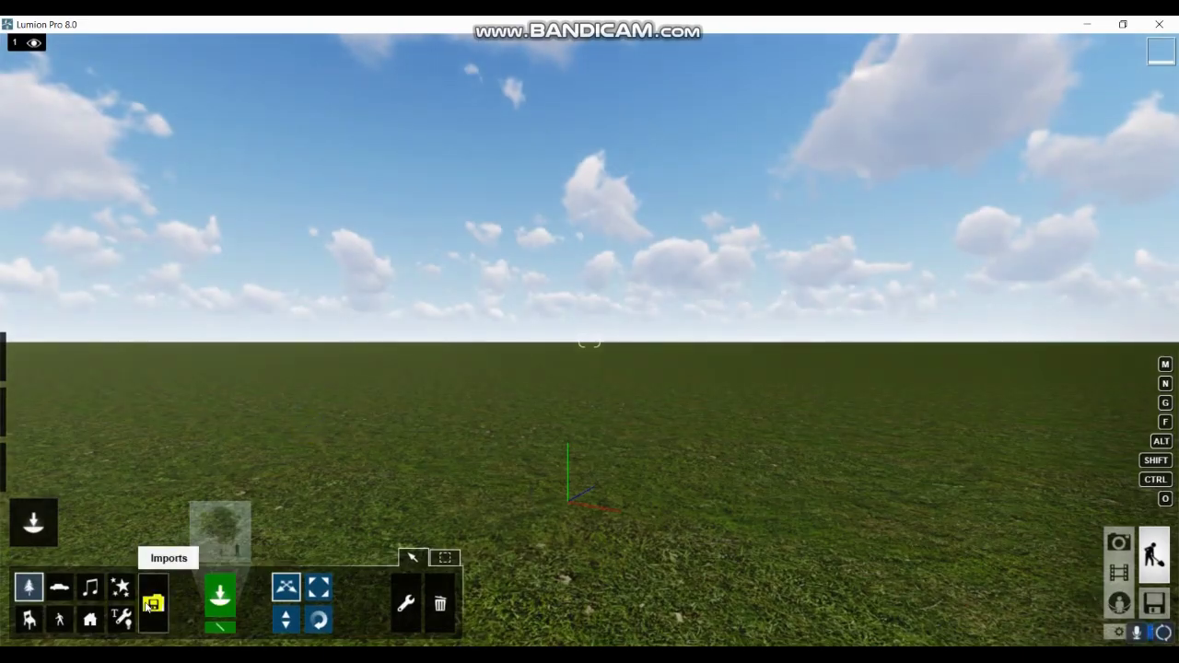
click(153, 603)
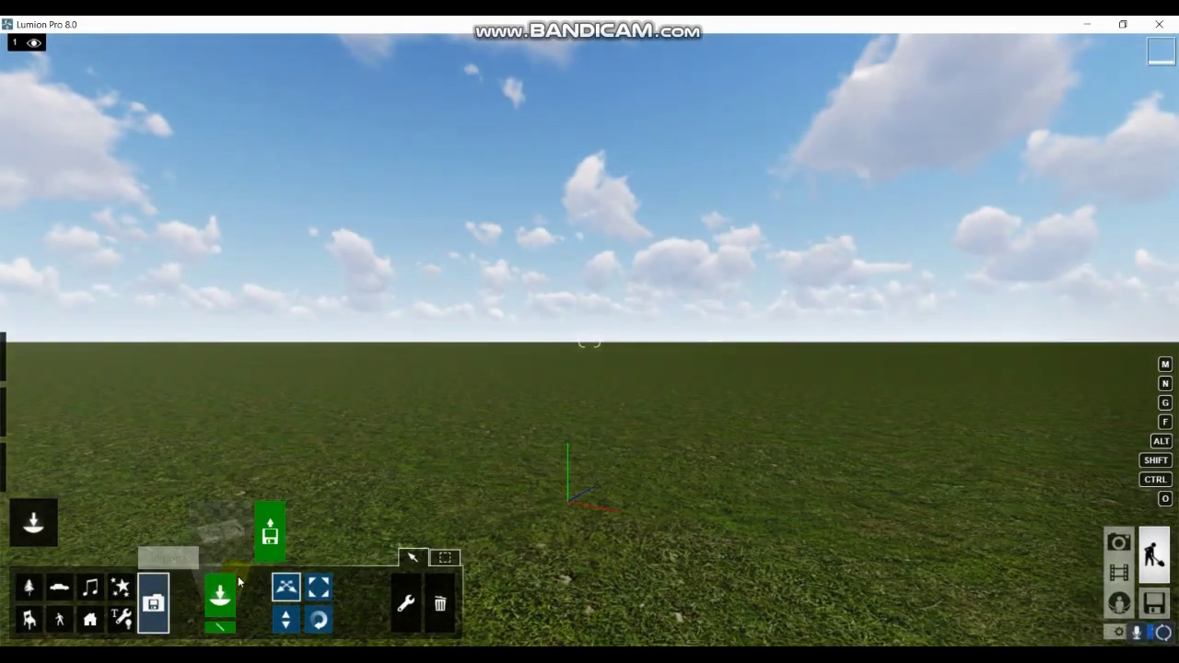
- Import the house, cool the Color Correction temperature to 0.2, and open the Reflection plane editor
click(270, 529)
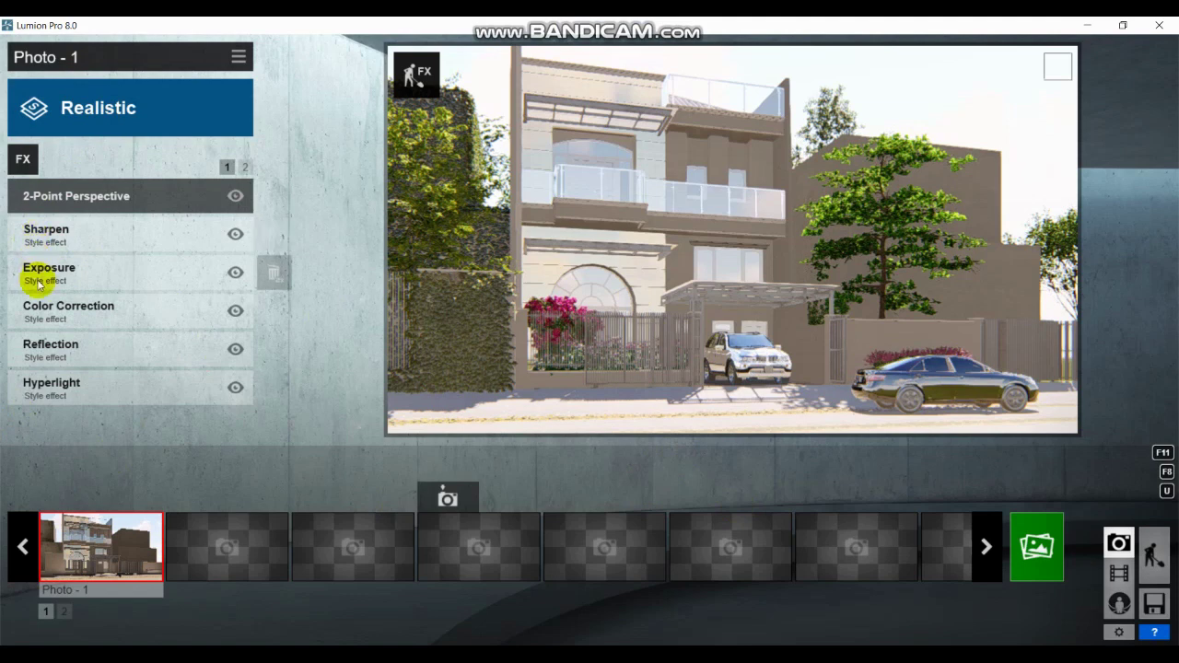
click(74, 273)
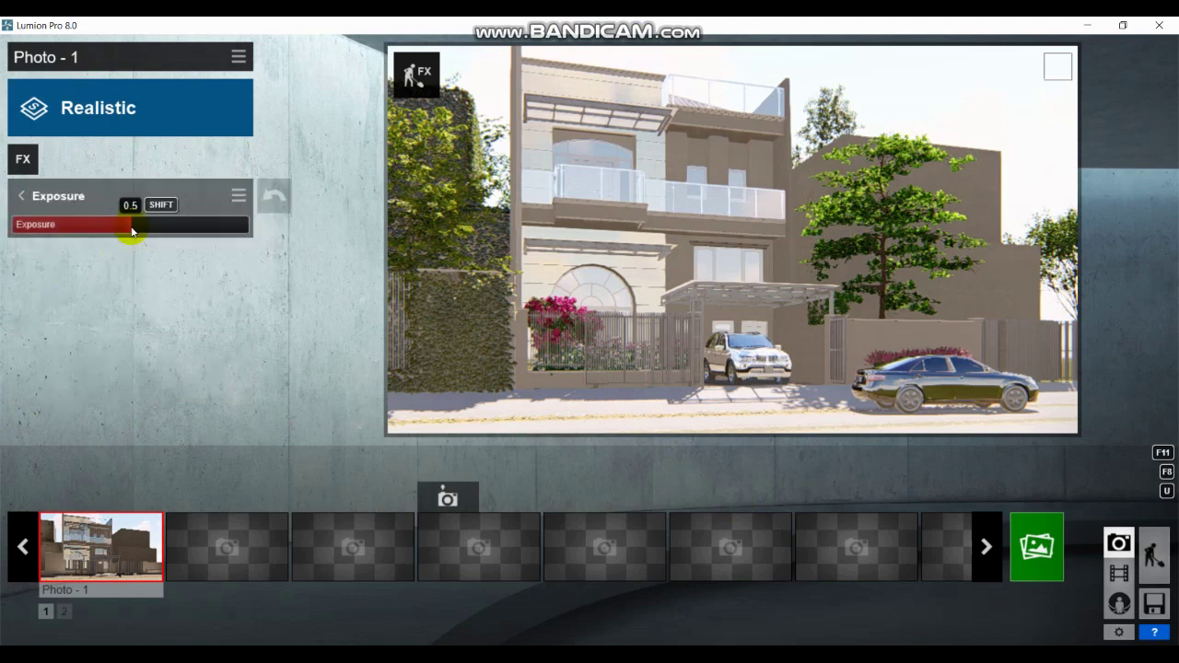
click(22, 195)
click(92, 313)
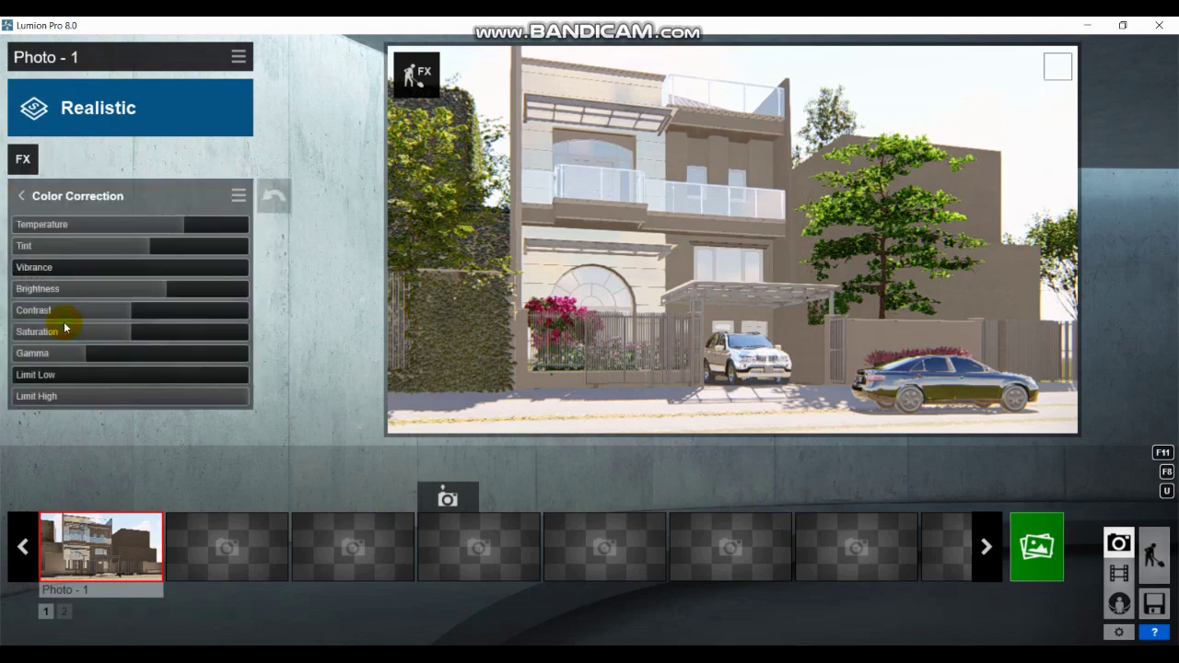
mouse_move(175, 224)
mouse_down()
mouse_move(151, 226)
mouse_move(140, 259)
mouse_up()
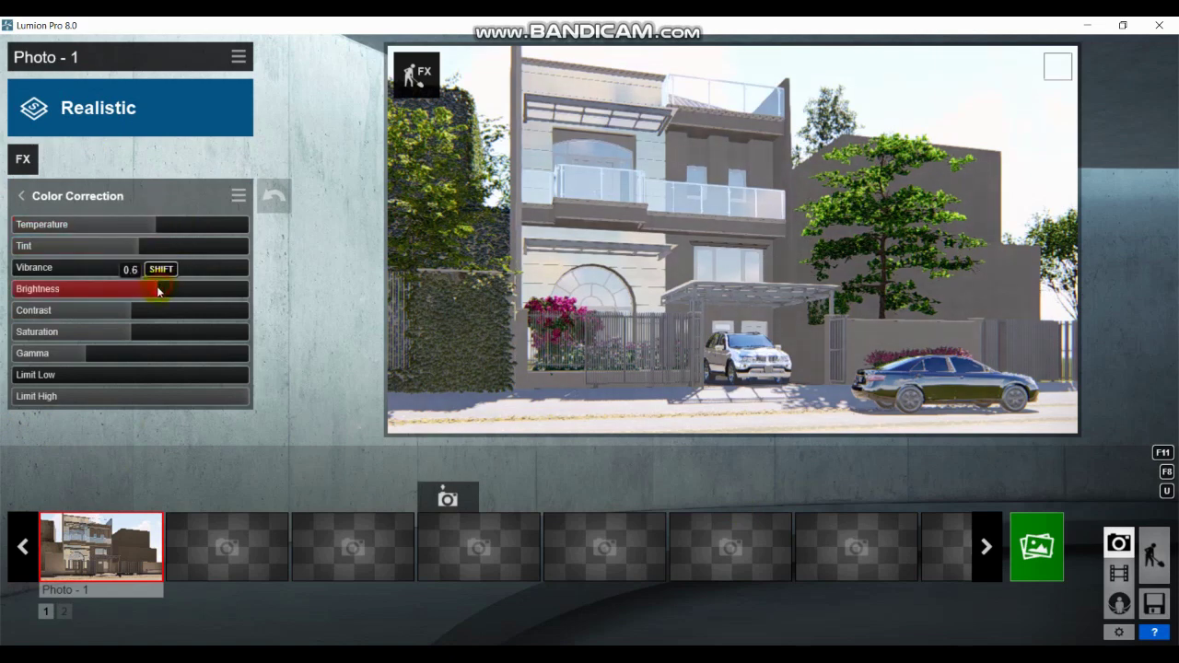
click(21, 195)
click(28, 348)
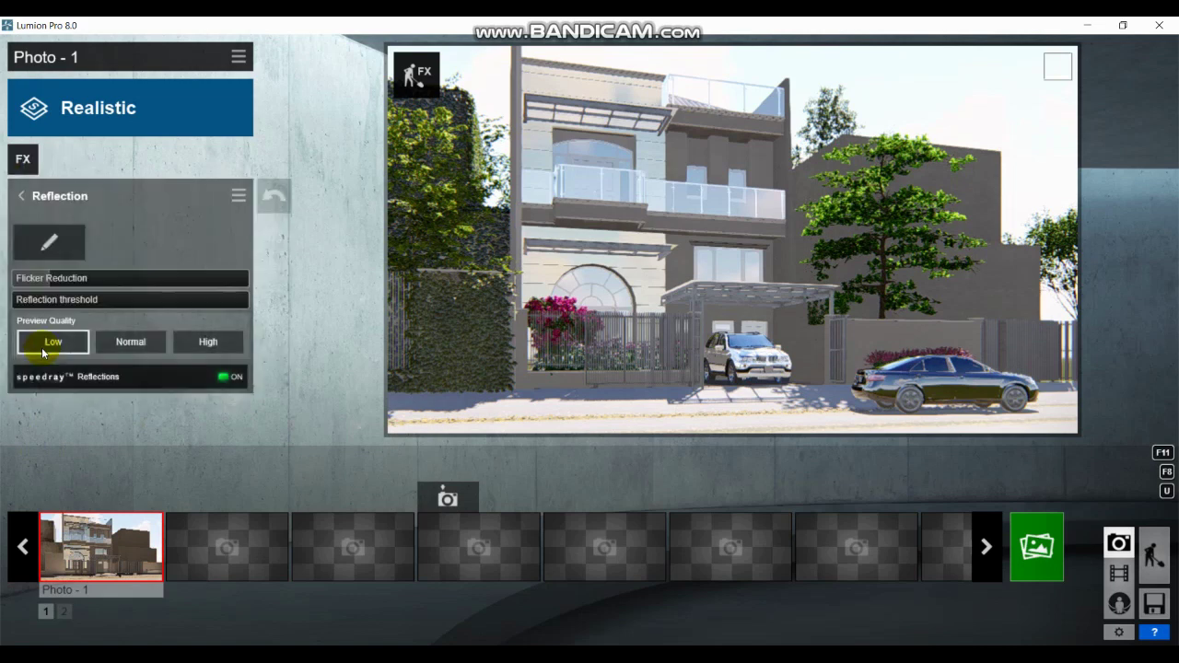
click(47, 240)
- Add four reflection planes: both balcony glass panels, the arched windows and the lower window
click(28, 615)
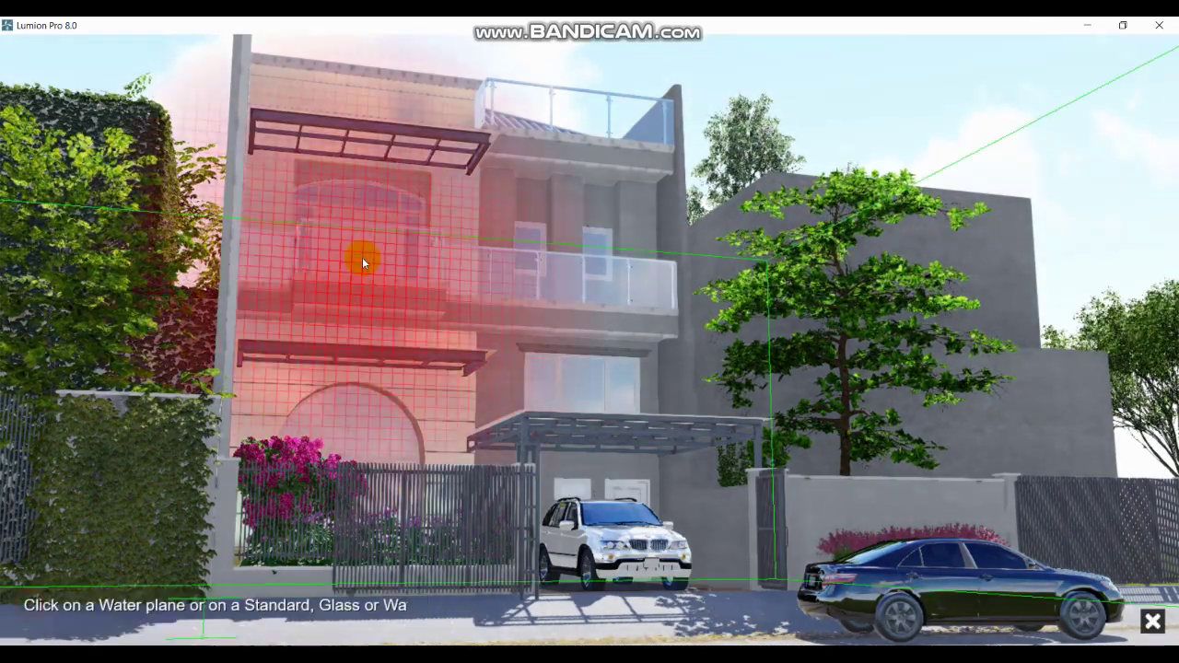
click(362, 257)
click(70, 615)
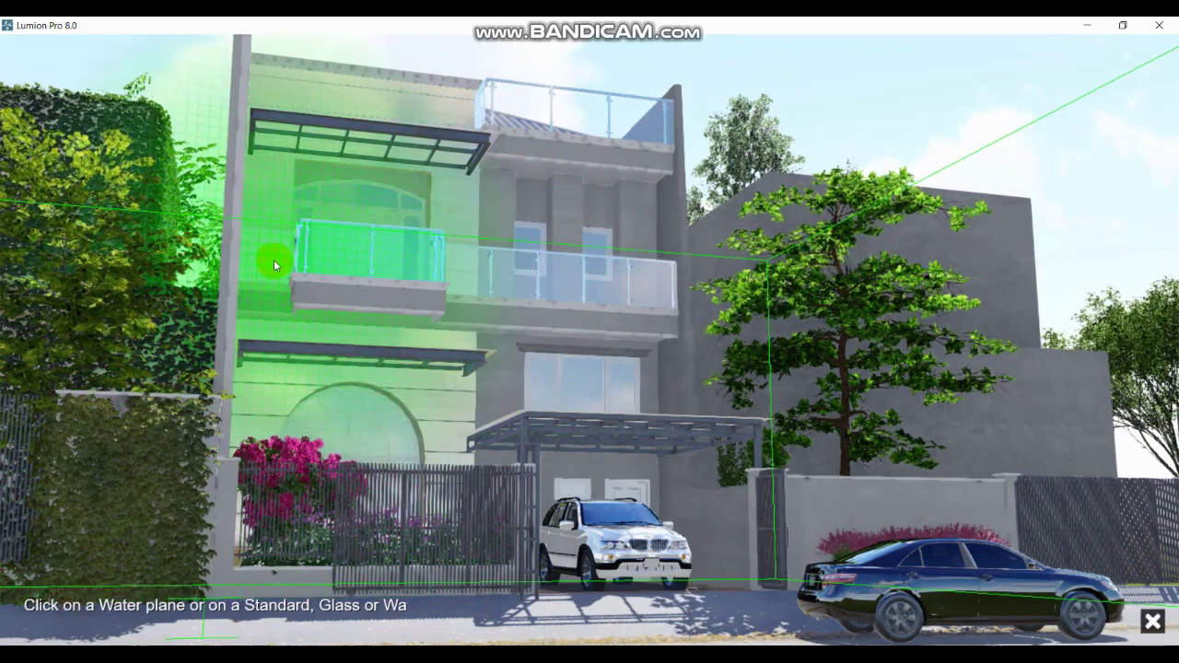
click(264, 260)
click(111, 615)
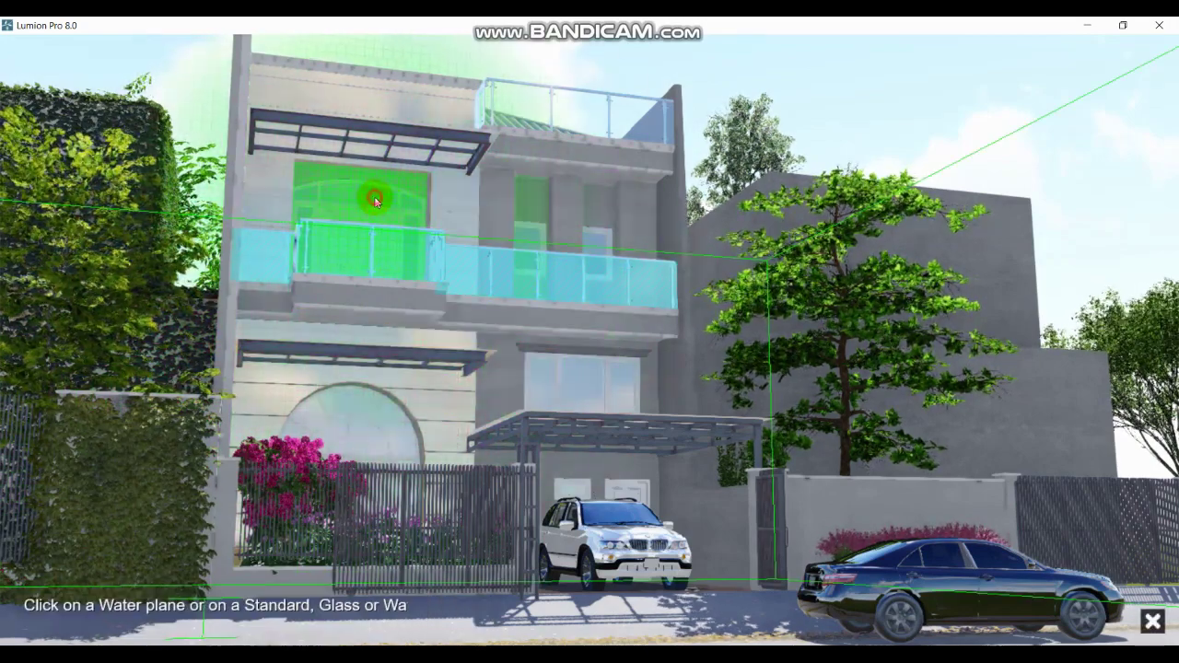
click(373, 198)
click(153, 615)
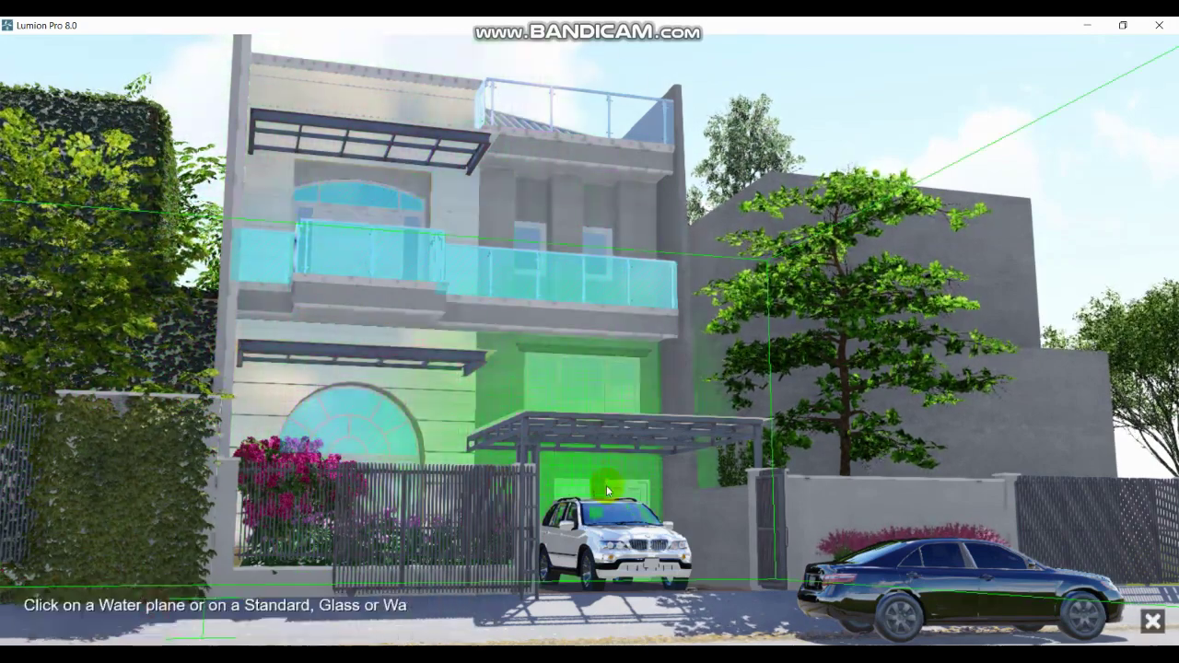
click(621, 385)
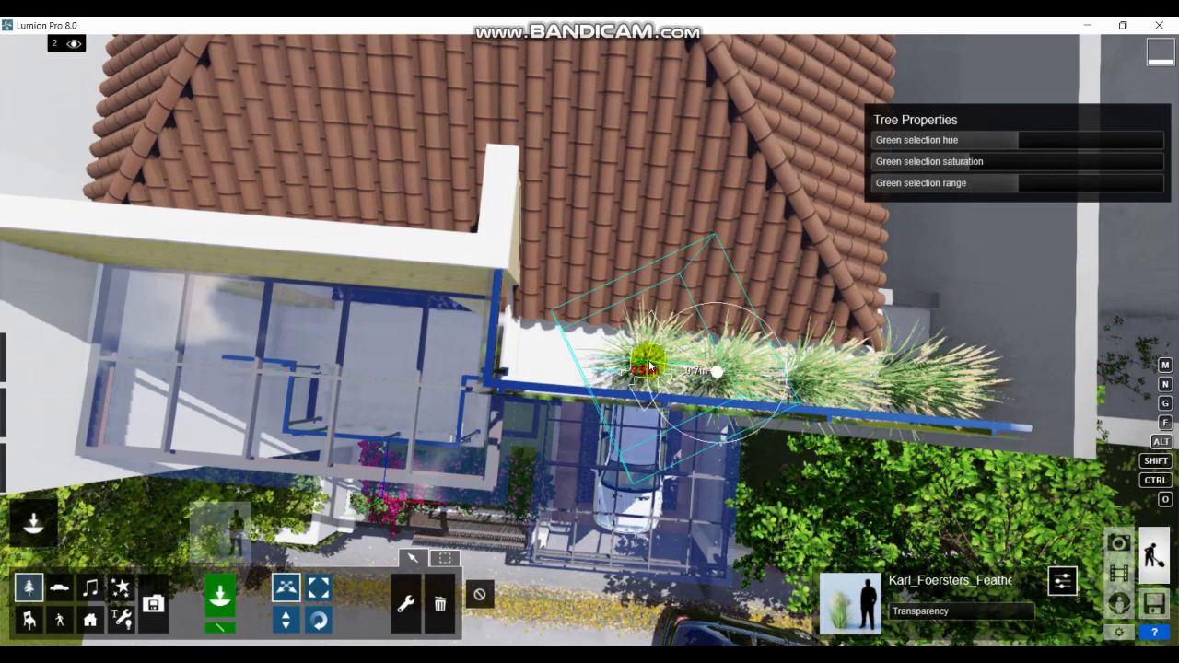
alt+drag(649, 367, 568, 364)
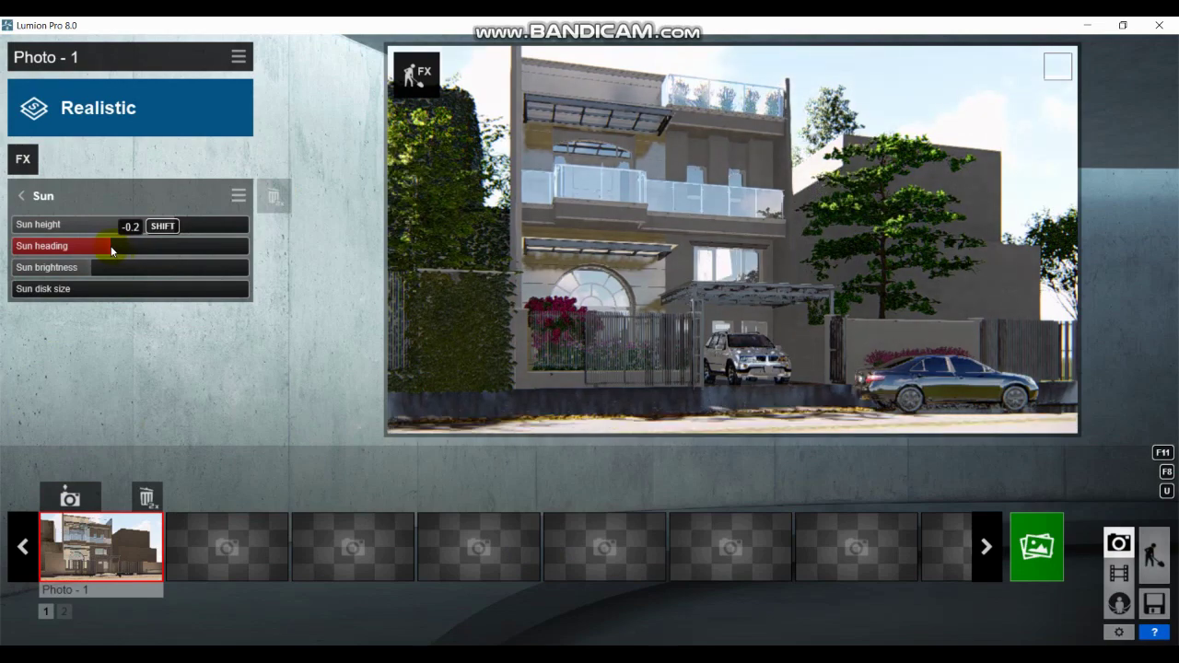
- Swing the sun heading so shadows fall across the facade, then scroll through the Shadow settings
drag(117, 250, 100, 250)
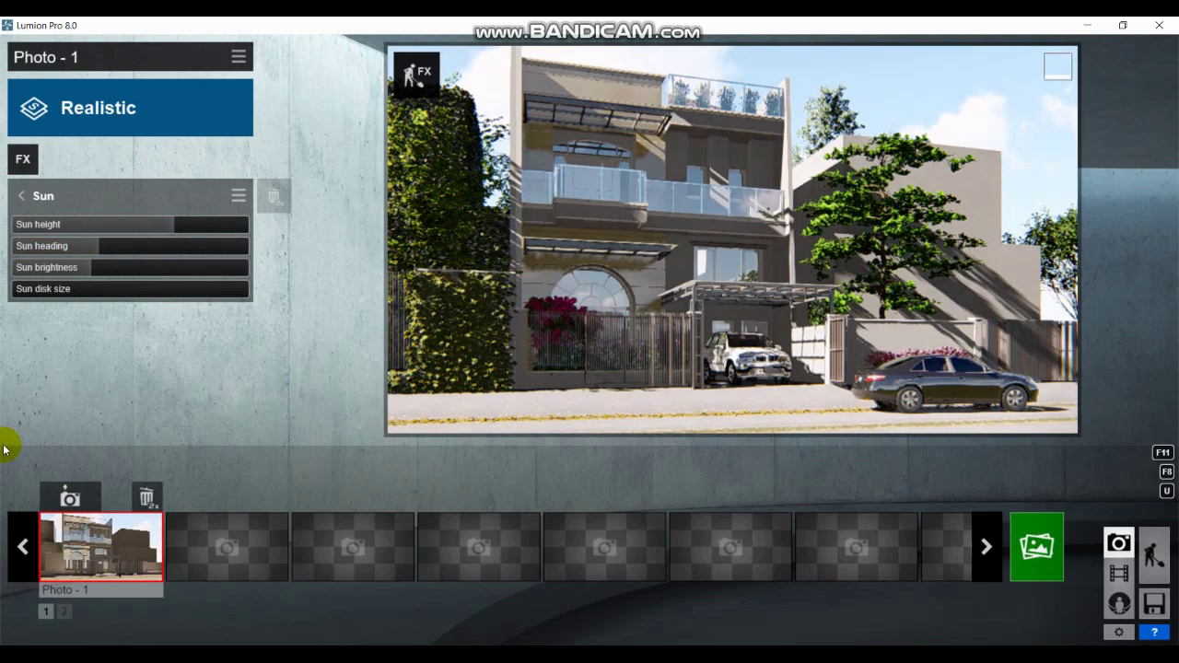
scroll(53, 270, down, 2)
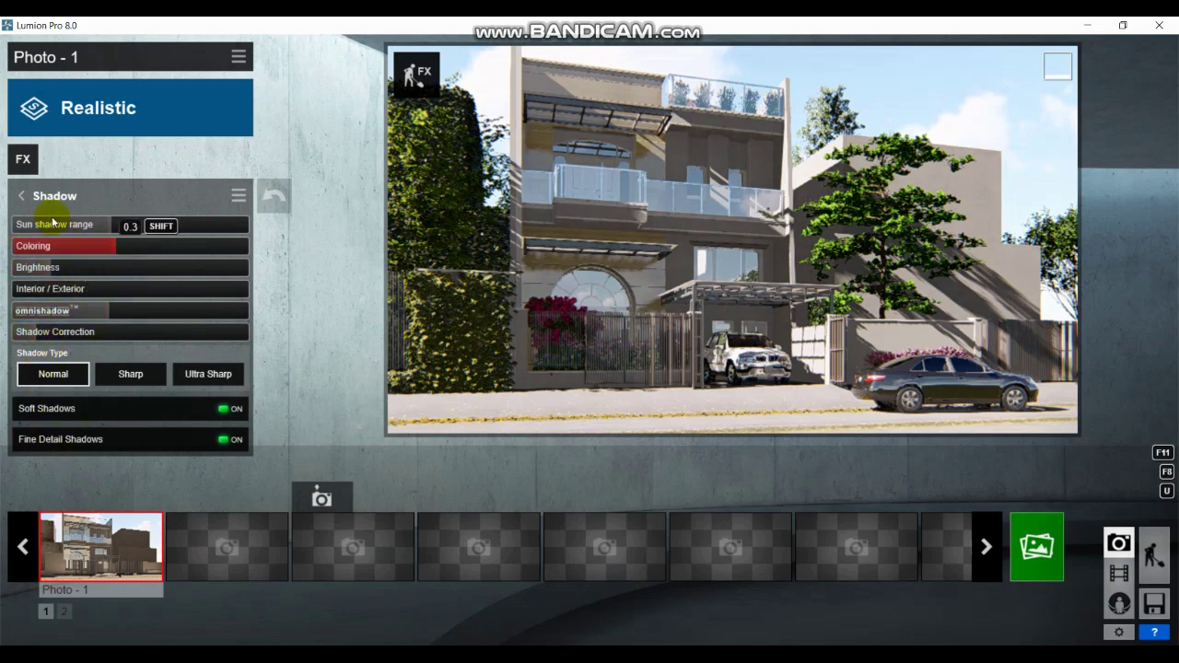
- Return to the 3D scene, move close to the white car and place a woman figure on the porch
key(w)
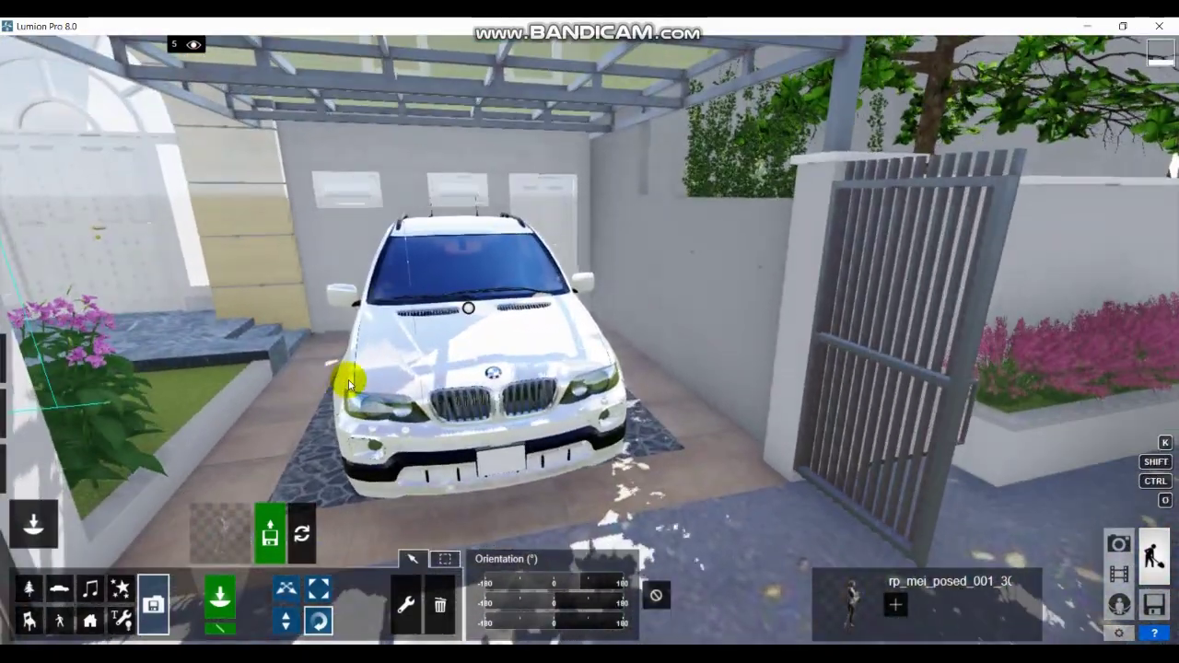
mouse_move(350, 385)
right_down()
mouse_move(224, 270)
mouse_move(263, 311)
right_up()
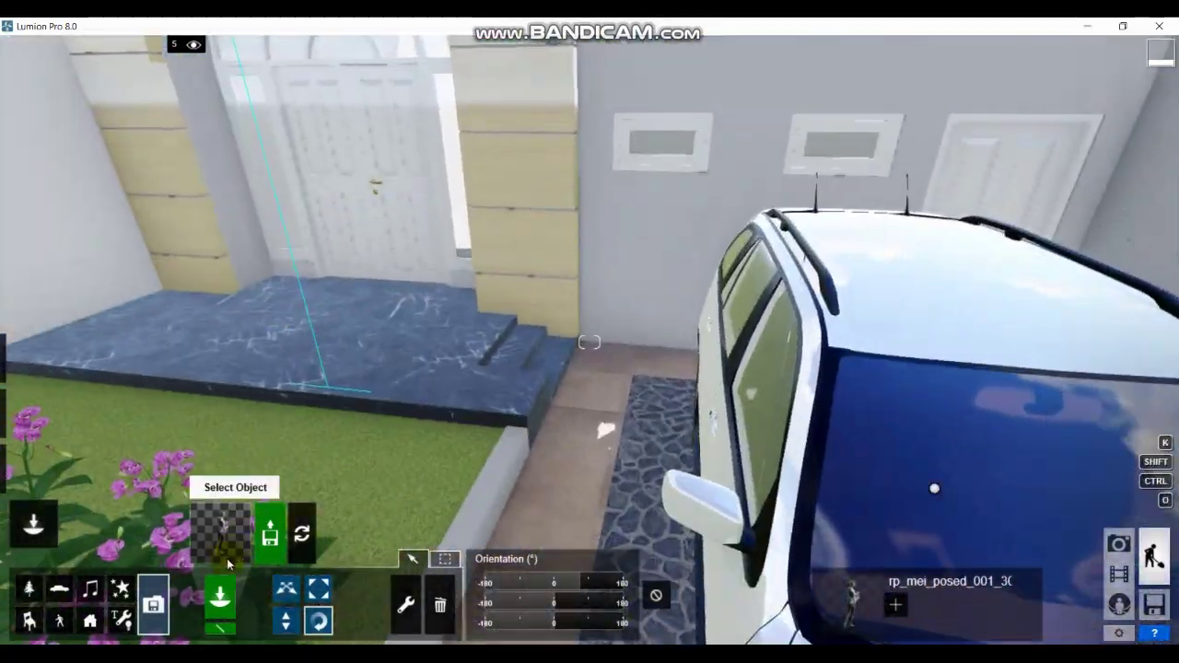
click(304, 324)
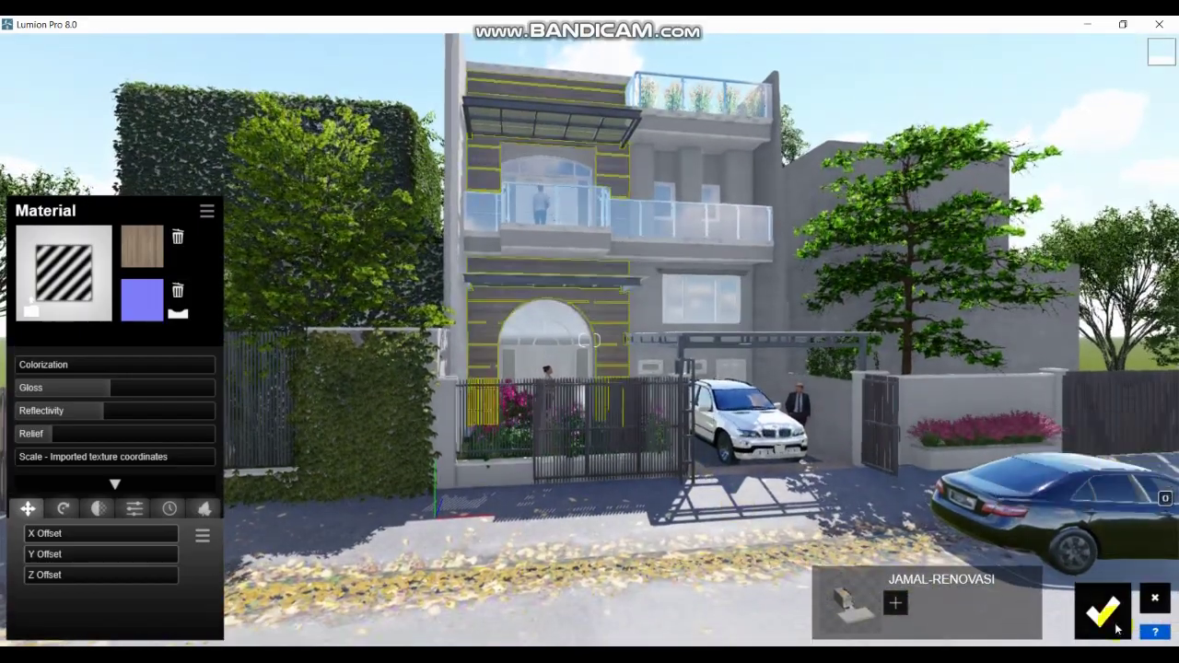
- Confirm the facade material and render Photo - 1 at 1920x1080, overwriting the T1 file
click(1103, 610)
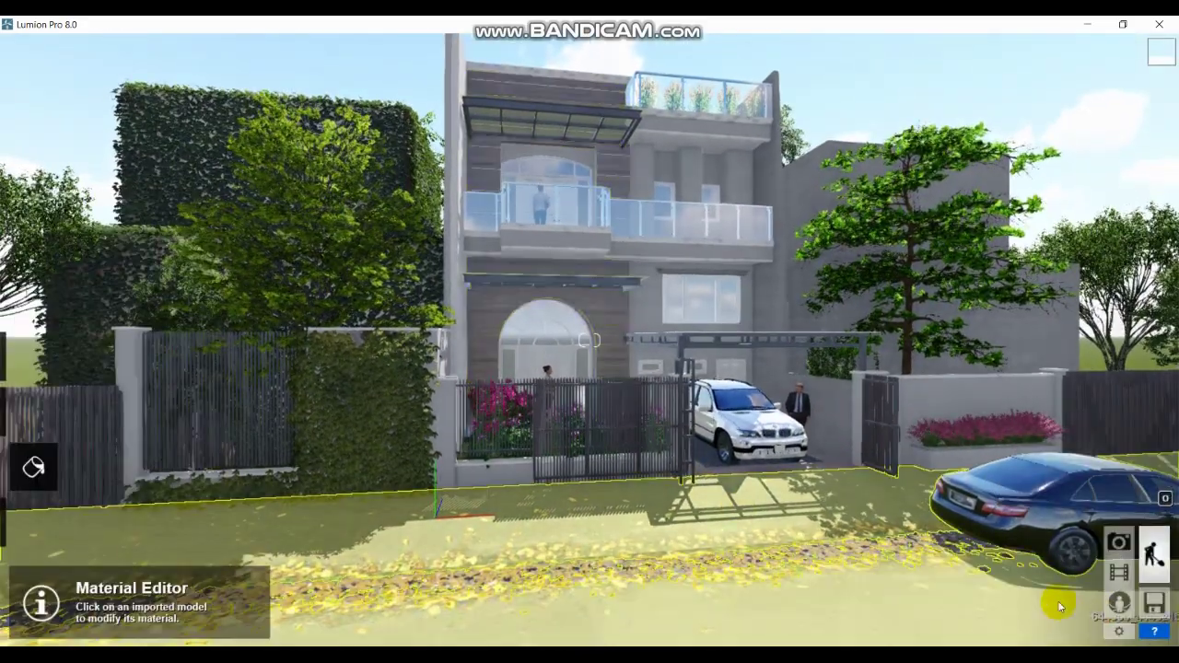
click(1117, 543)
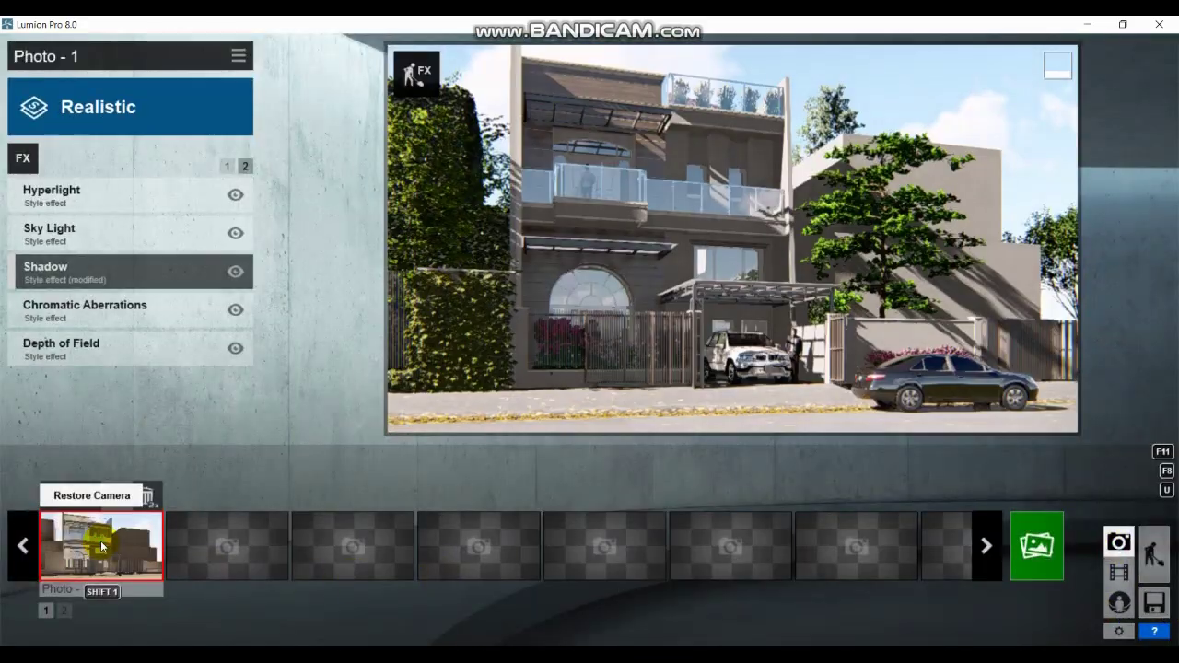
click(1037, 545)
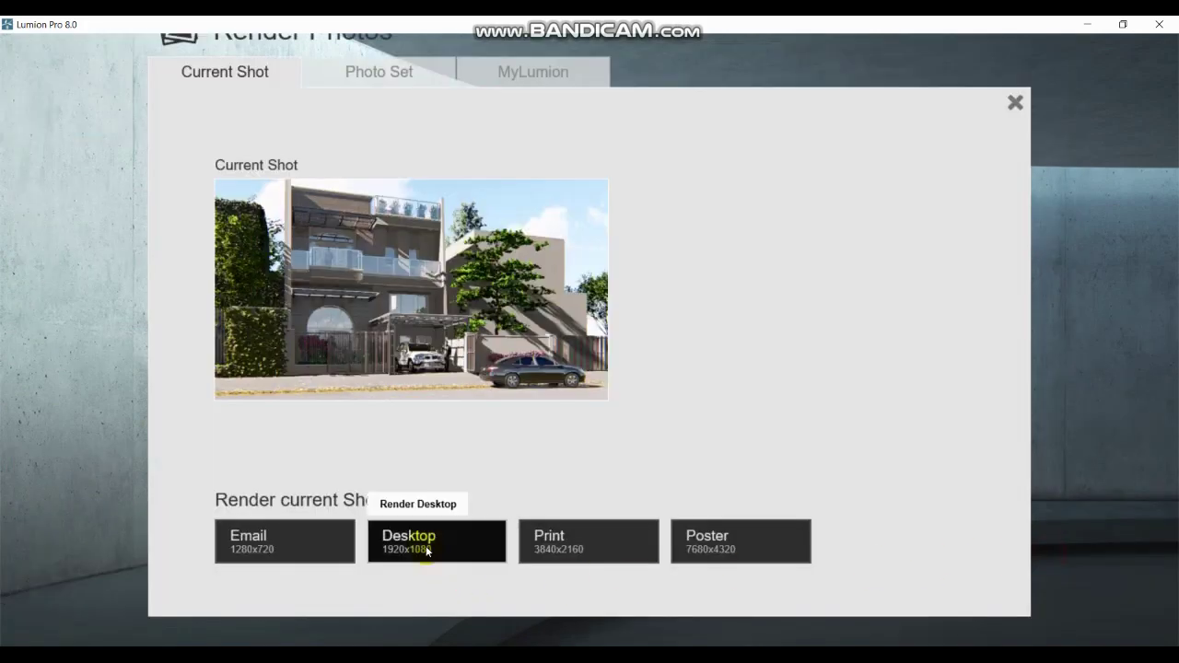
click(424, 547)
double_click(488, 237)
click(608, 393)
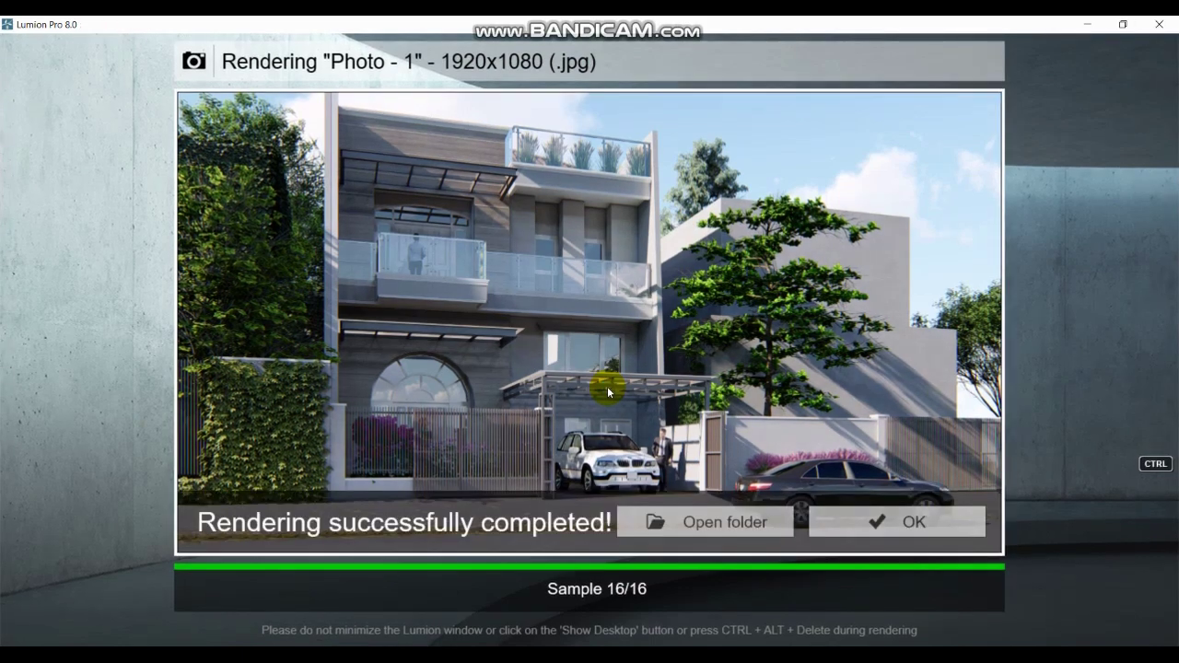
- Open the T1 render from its folder and zoom to inspect it, then close it and return to Lumion
click(748, 521)
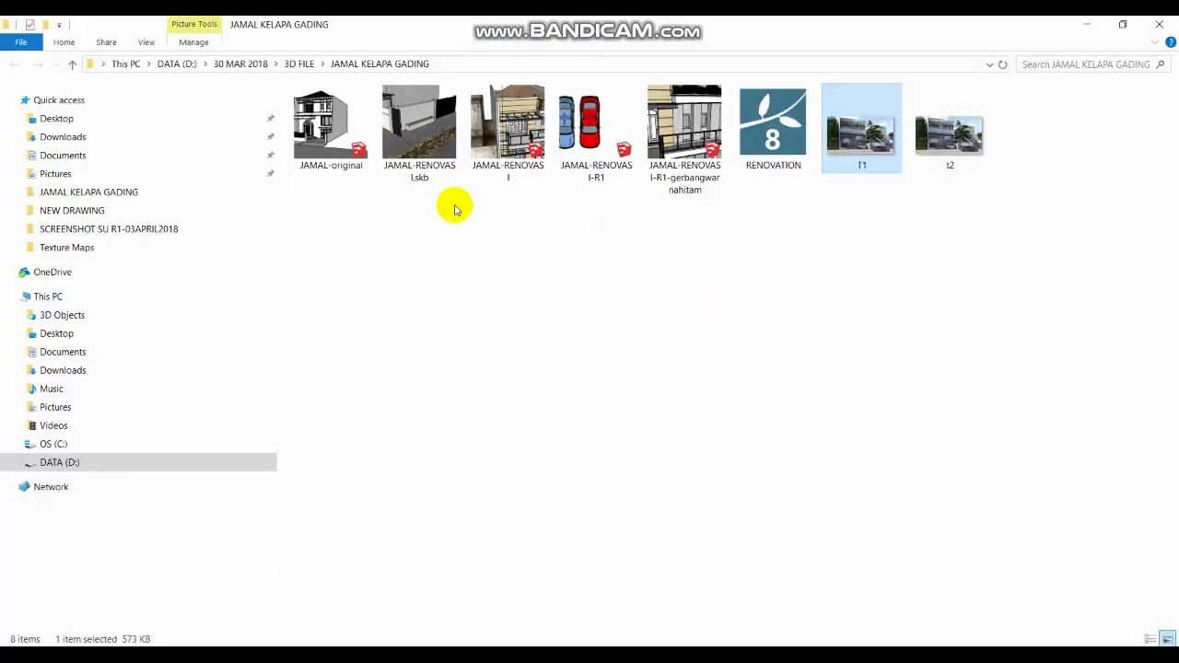
double_click(860, 145)
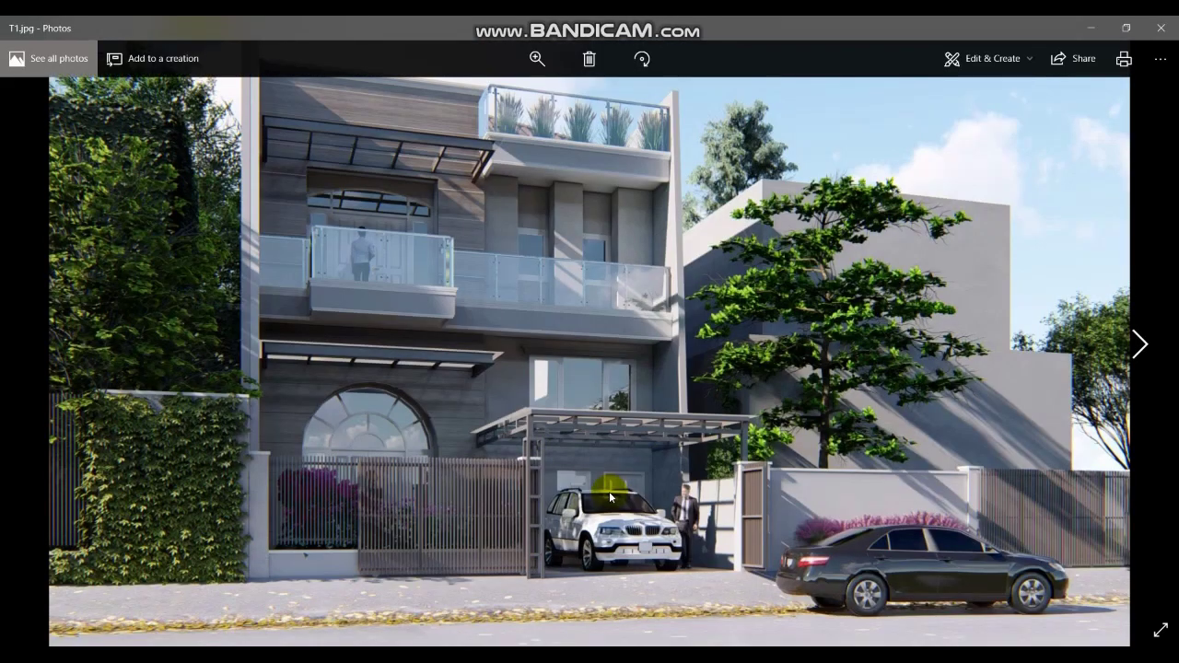
scroll(610, 498, down, 1)
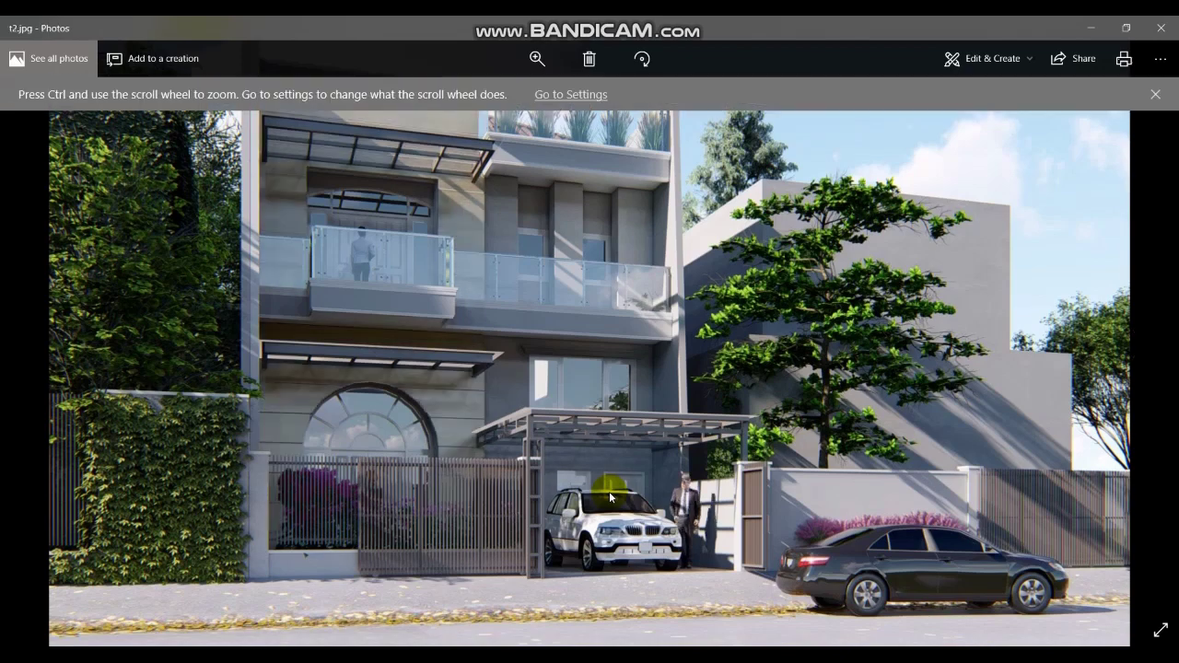
scroll(610, 497, up, 1)
scroll(610, 498, down, 1)
scroll(609, 497, up, 1)
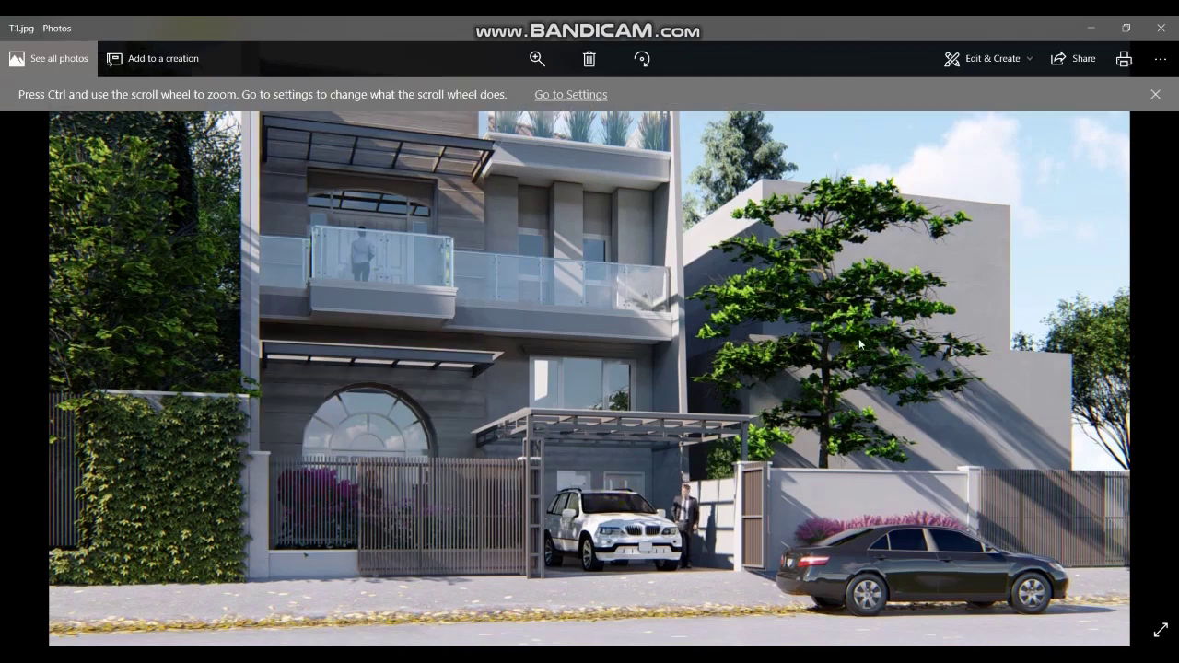
scroll(632, 426, down, 1)
scroll(633, 426, up, 1)
scroll(632, 426, down, 1)
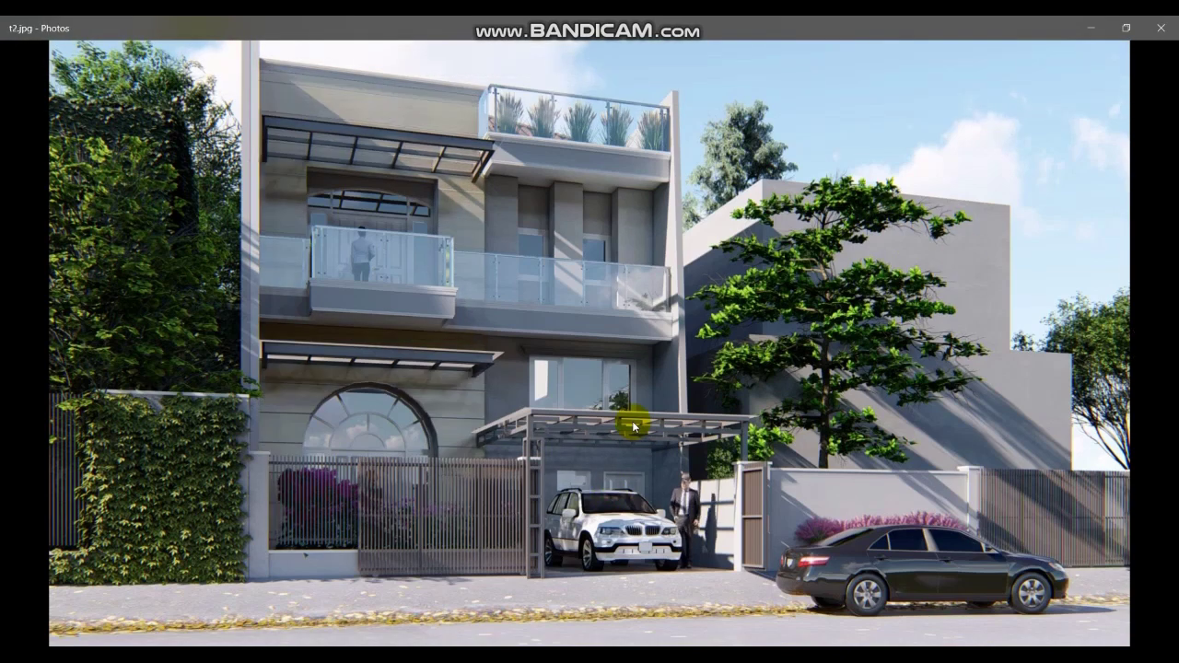
scroll(633, 426, up, 1)
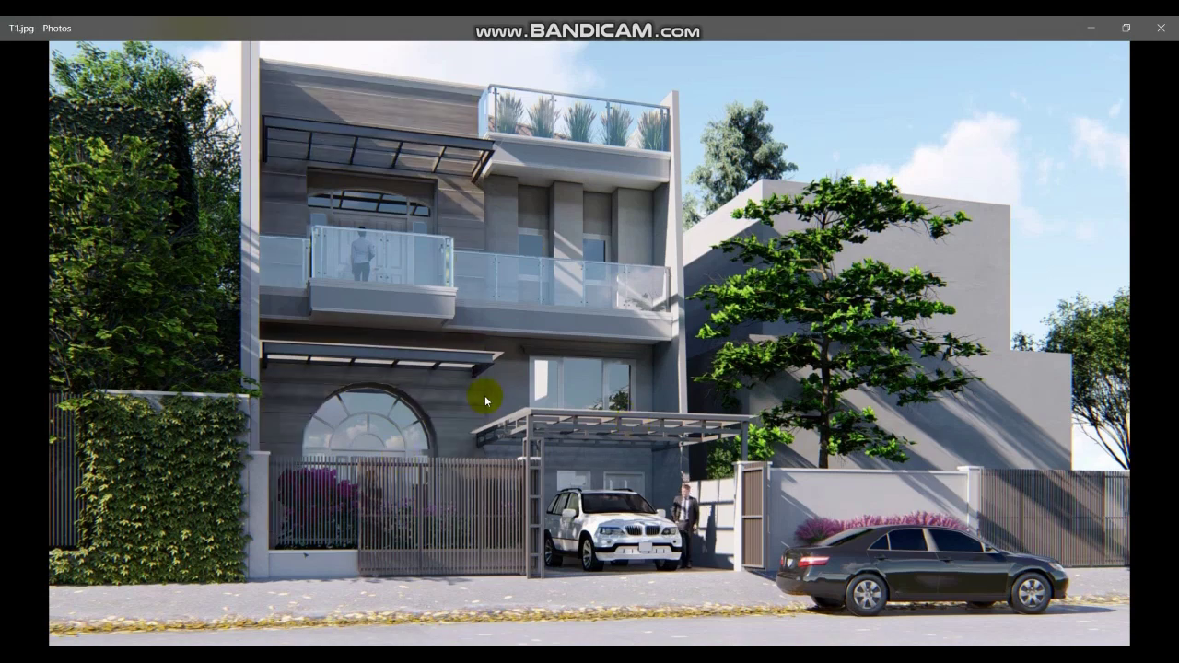
click(1161, 28)
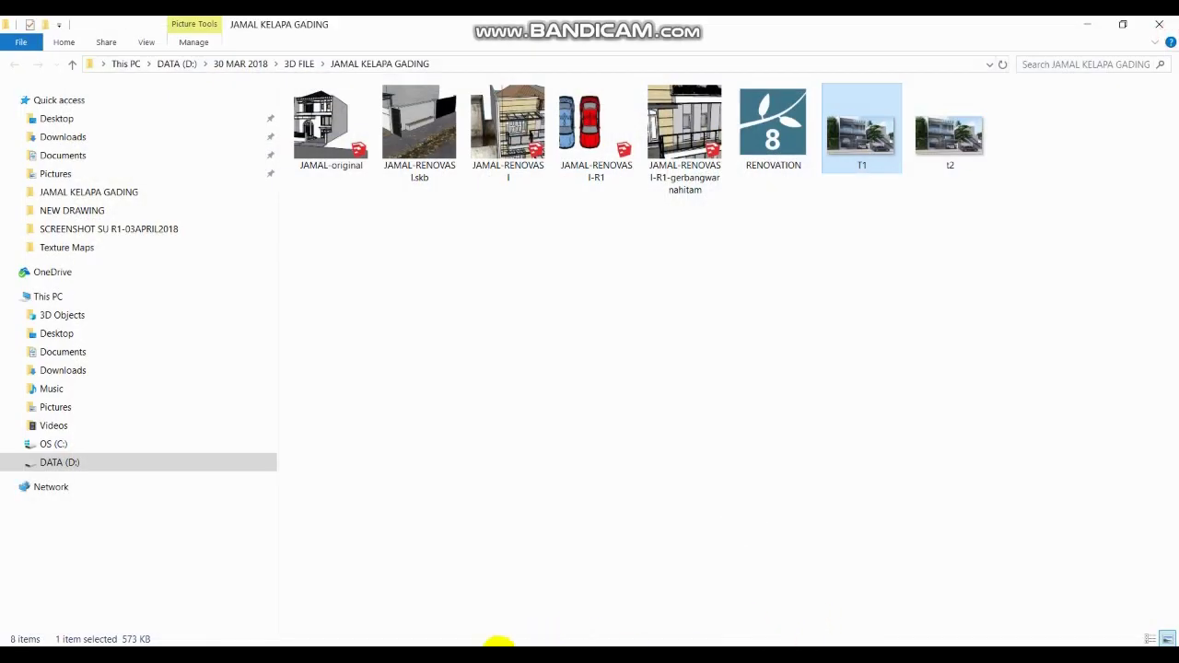
click(463, 645)
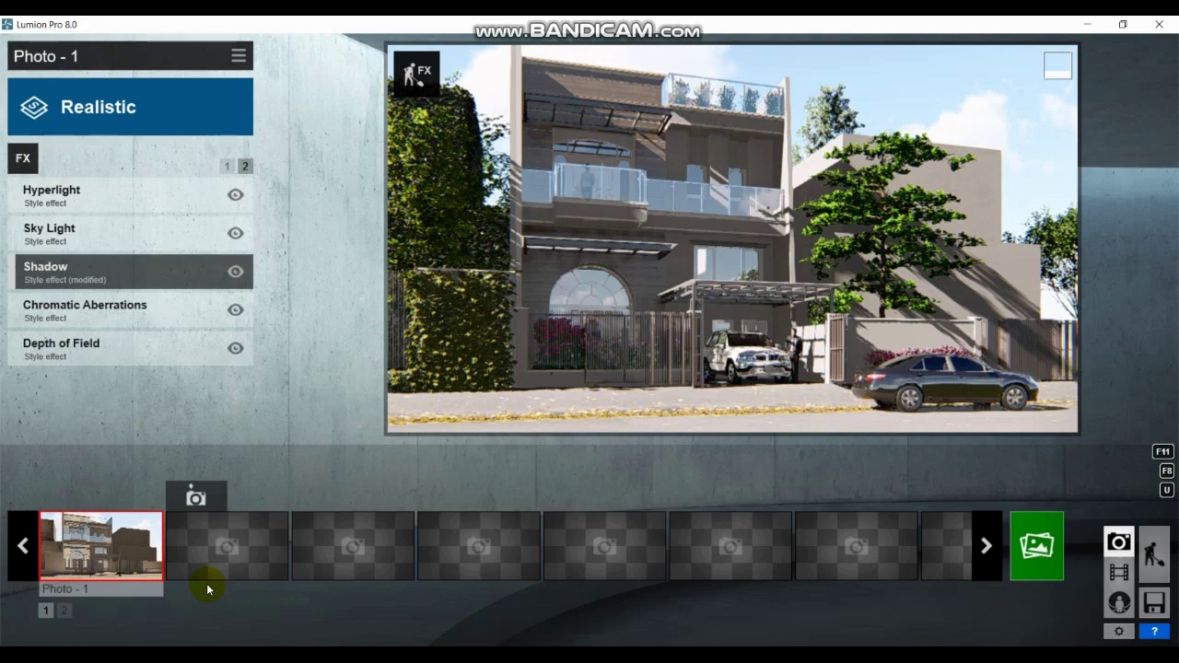
- Store the current view as Photo - 2 and copy Photo - 1's effects
click(187, 497)
click(187, 497)
click(98, 553)
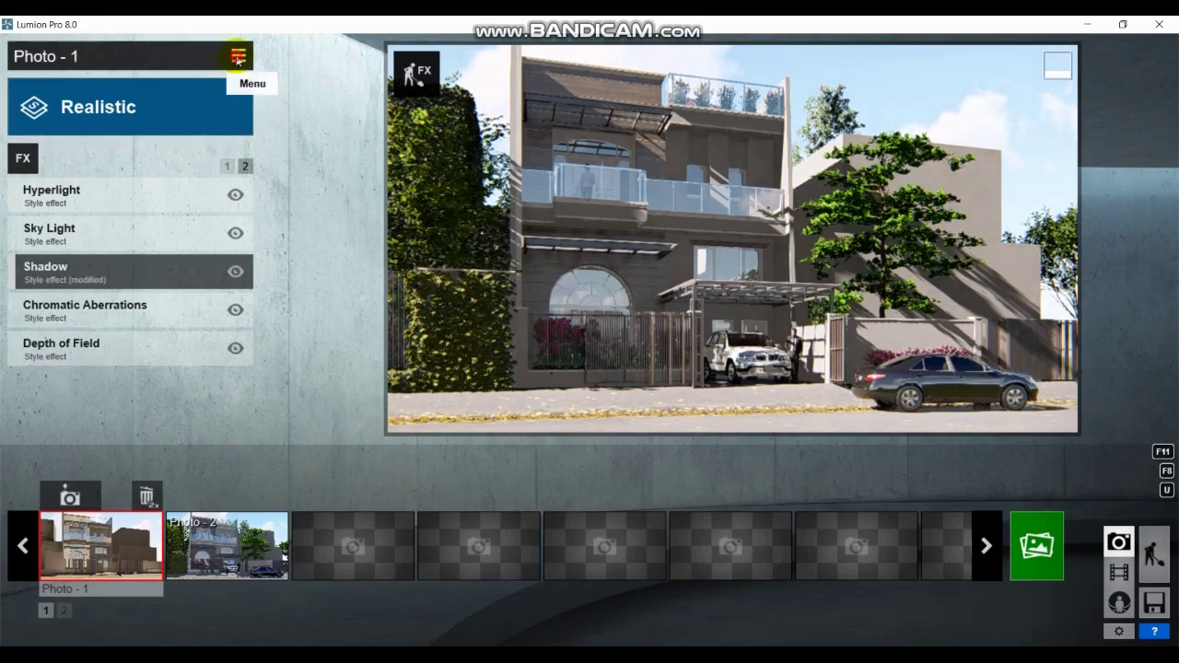
click(238, 56)
click(183, 73)
click(120, 72)
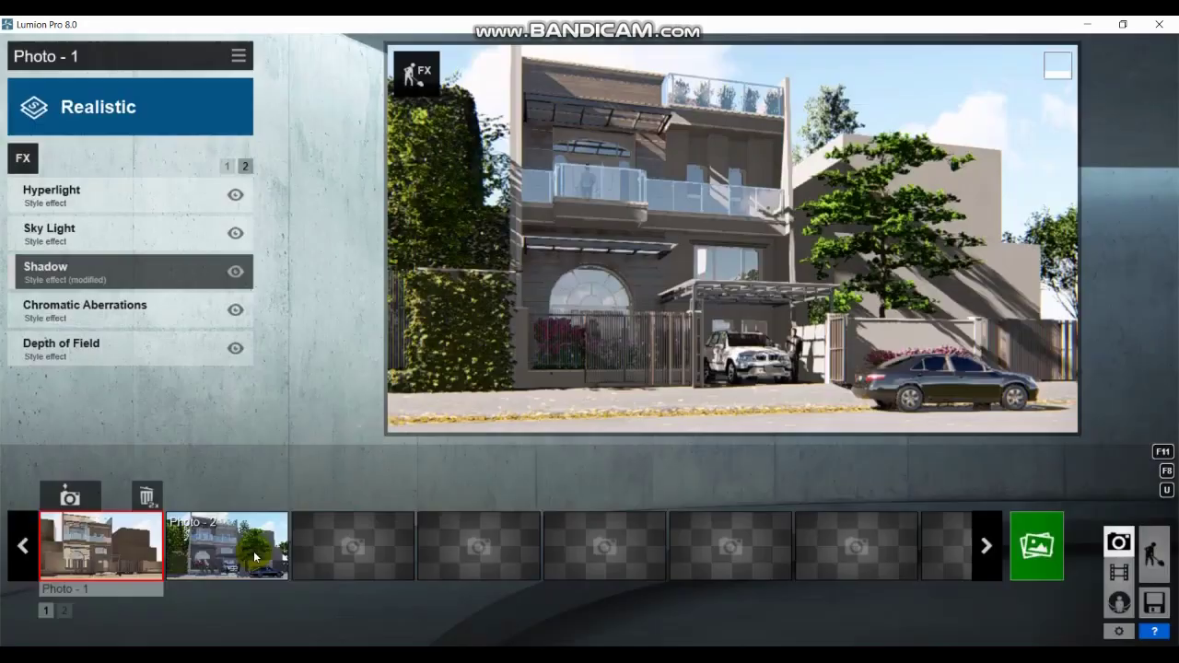
- Paste the copied effects onto Photo - 2
click(230, 553)
click(239, 56)
click(197, 73)
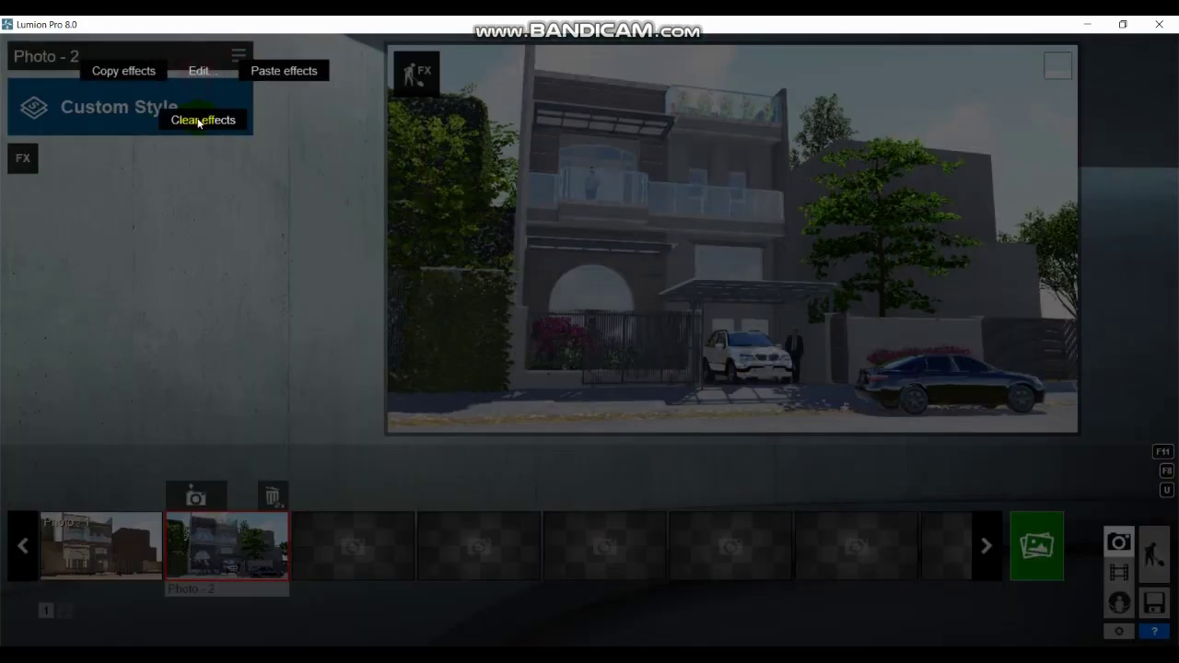
click(267, 72)
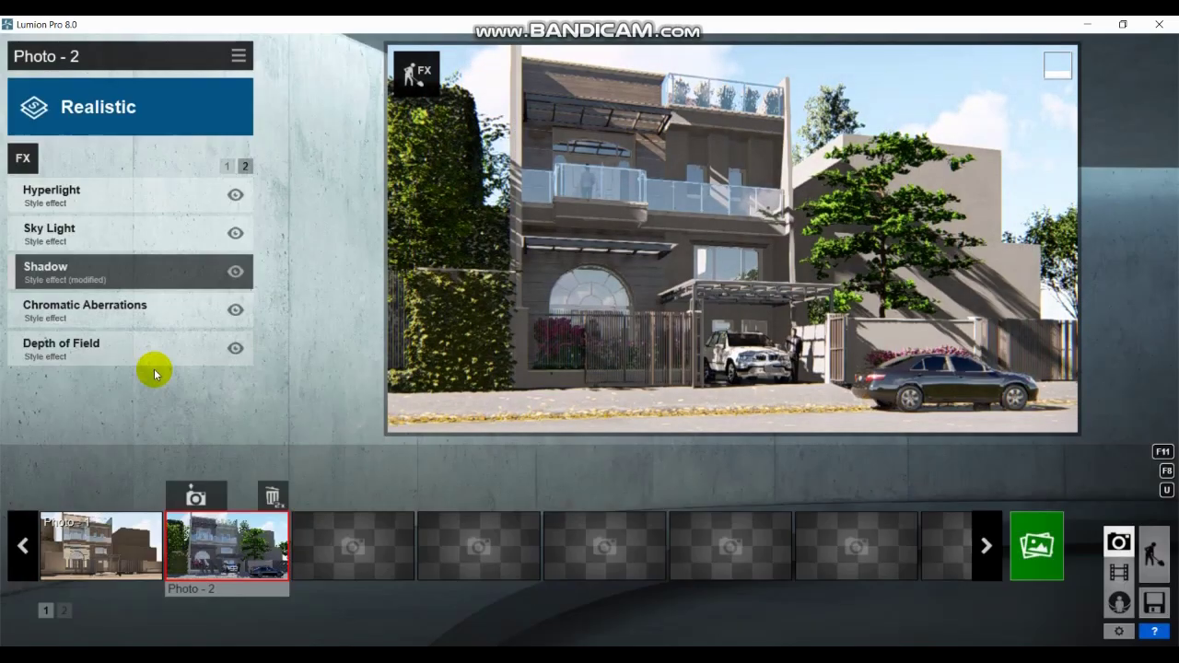
- Adjust Photo - 2's sun height and turn its heading slightly
click(226, 165)
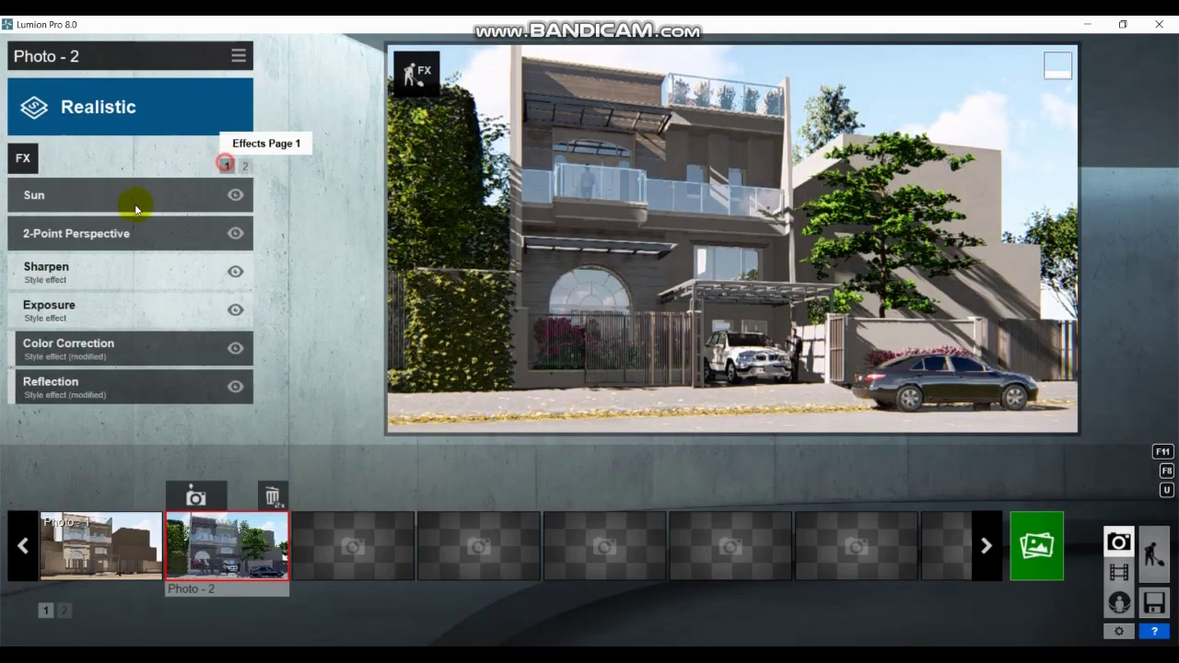
click(61, 196)
mouse_move(174, 224)
mouse_down()
mouse_move(106, 243)
mouse_move(121, 251)
mouse_up()
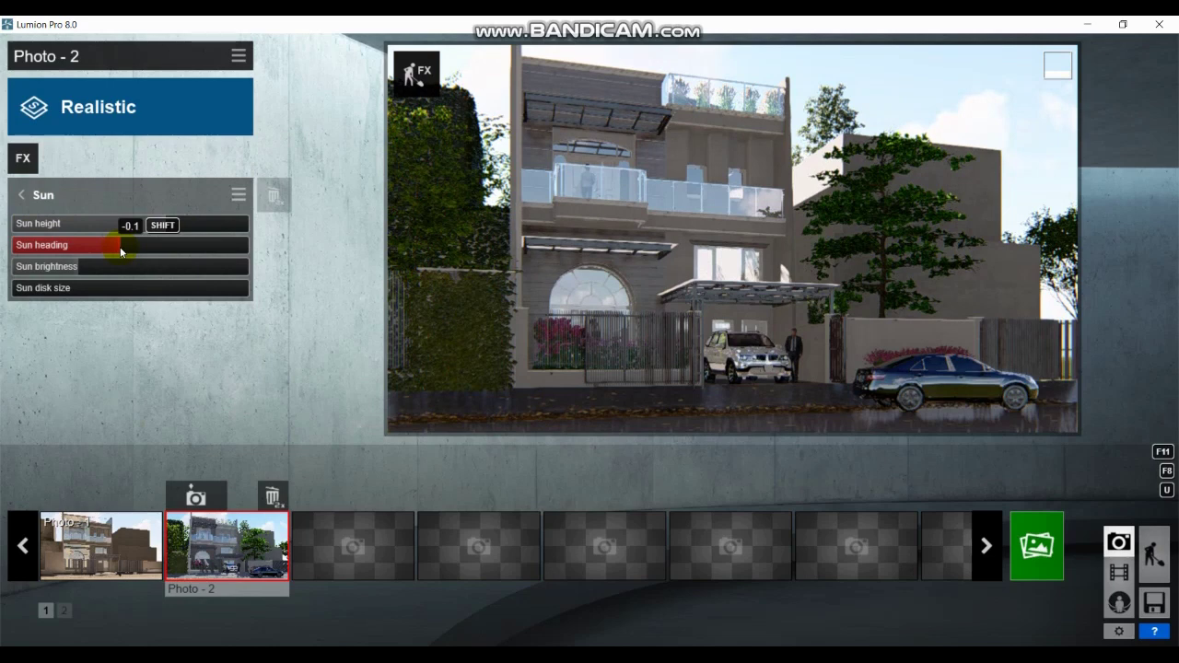
drag(121, 251, 116, 249)
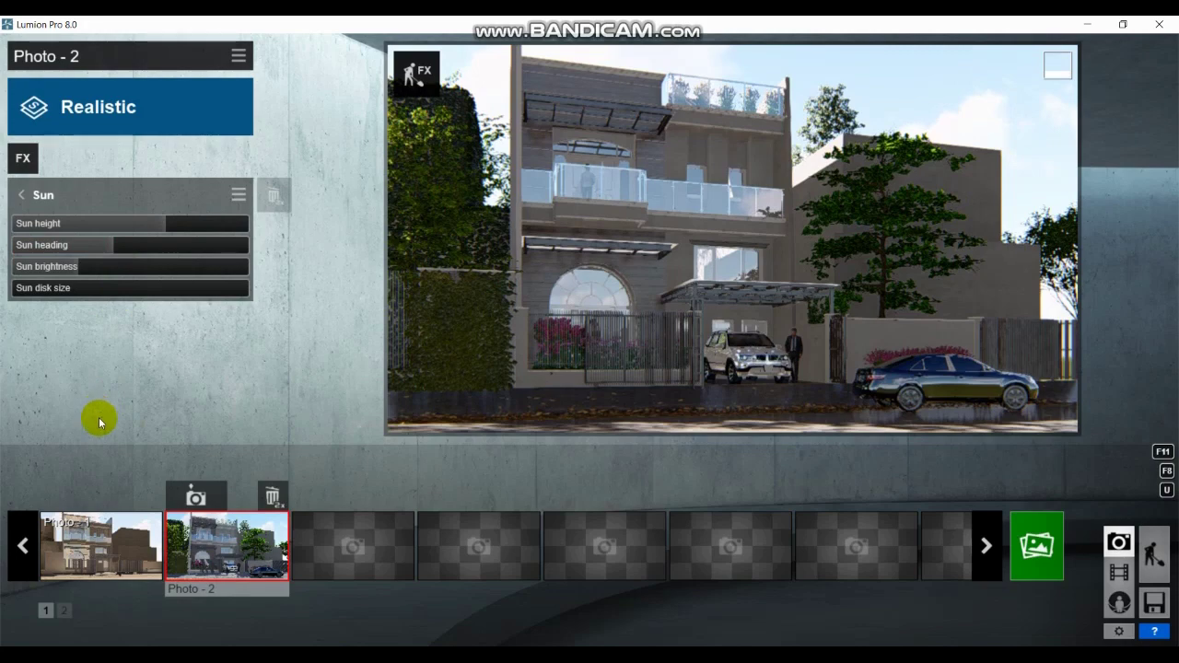
click(1052, 566)
- Render Photo - 2 at desktop resolution as T3, then open T3 from its output folder
click(468, 553)
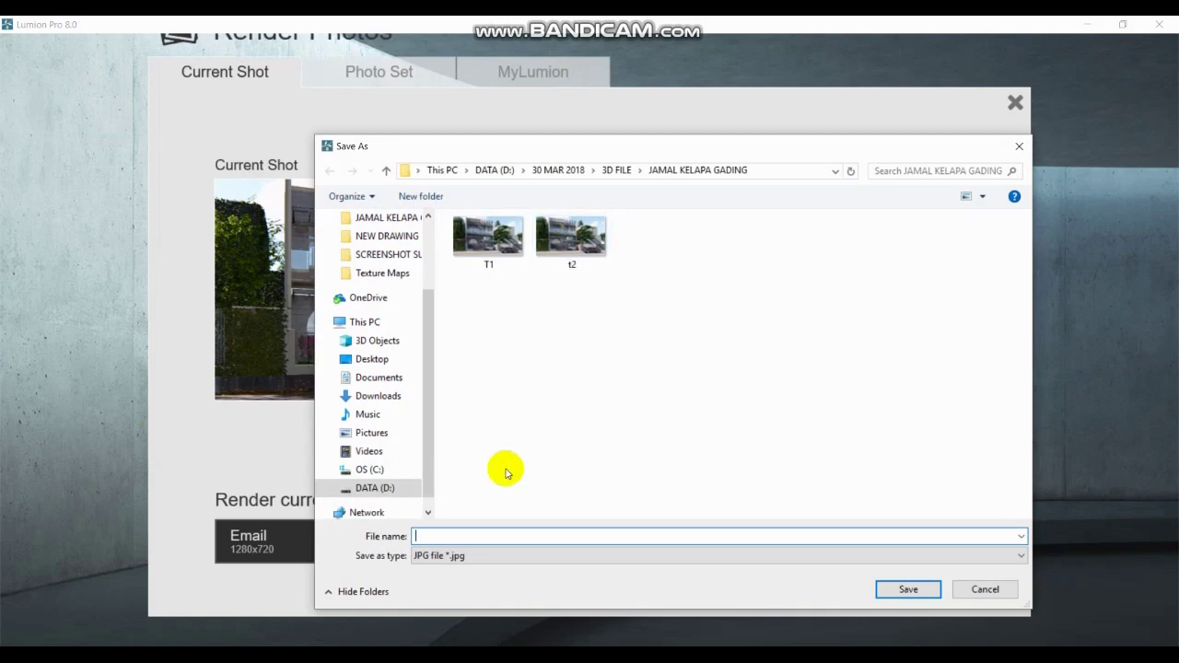
text(t)
key(BackSpace)
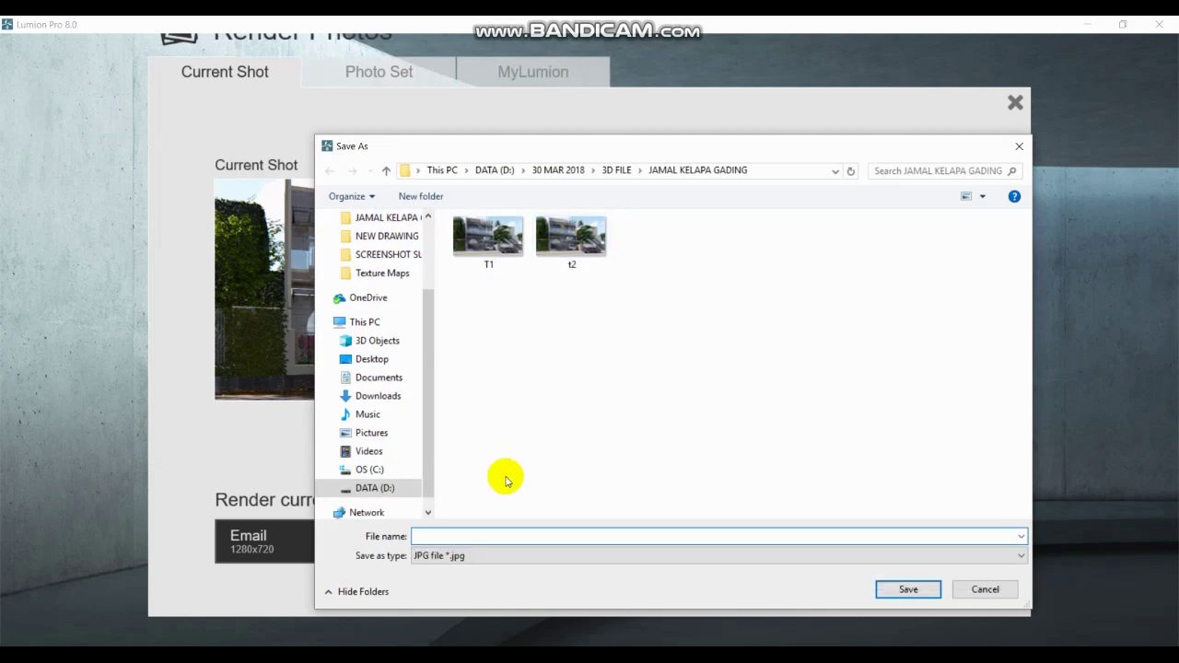
text(T3)
key(Return)
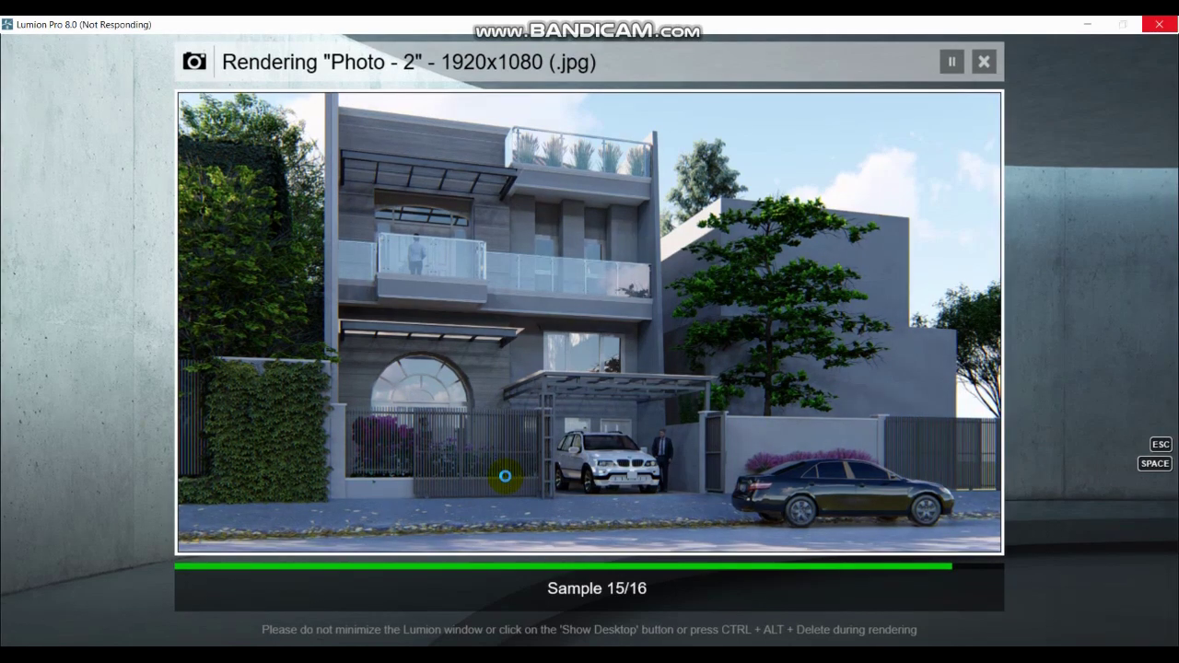
click(727, 521)
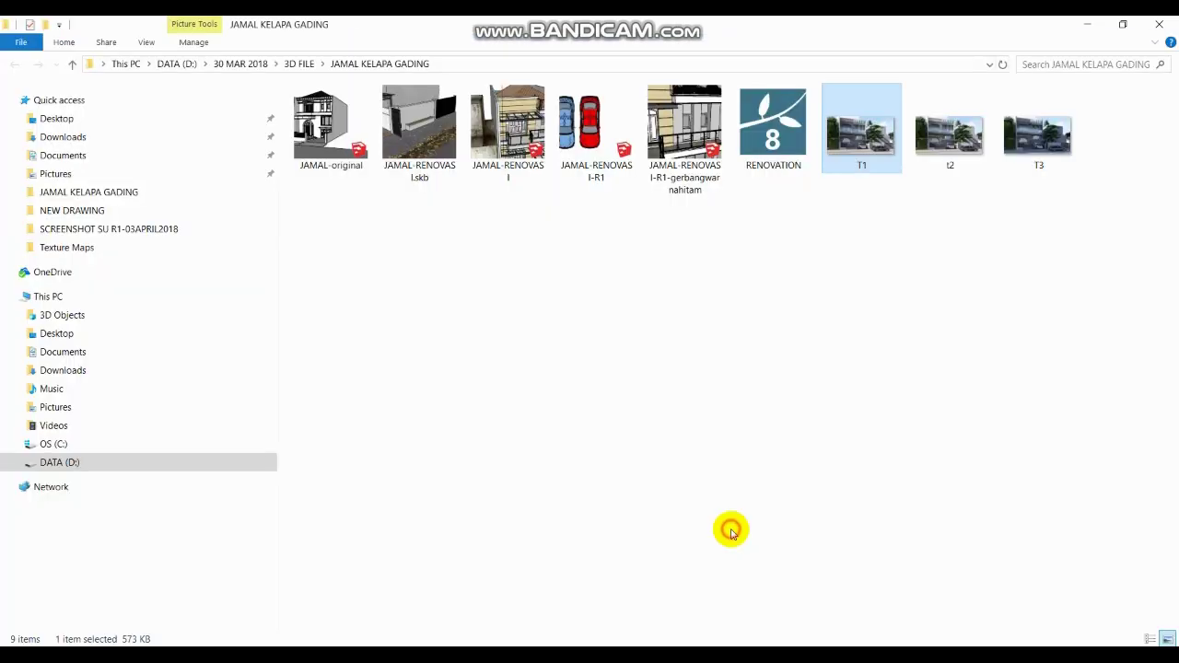
key(Return)
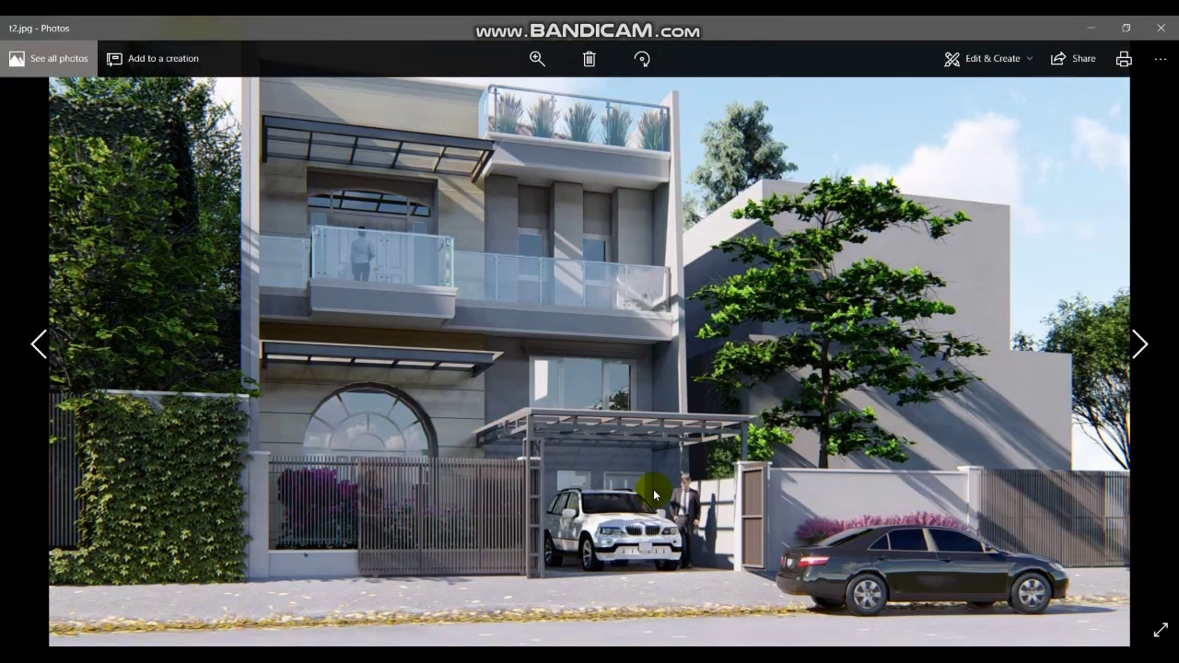
- Flip back and forth between the darker T3 render and the brighter t2 render
key(Left)
key(Right)
key(Left)
key(Right)
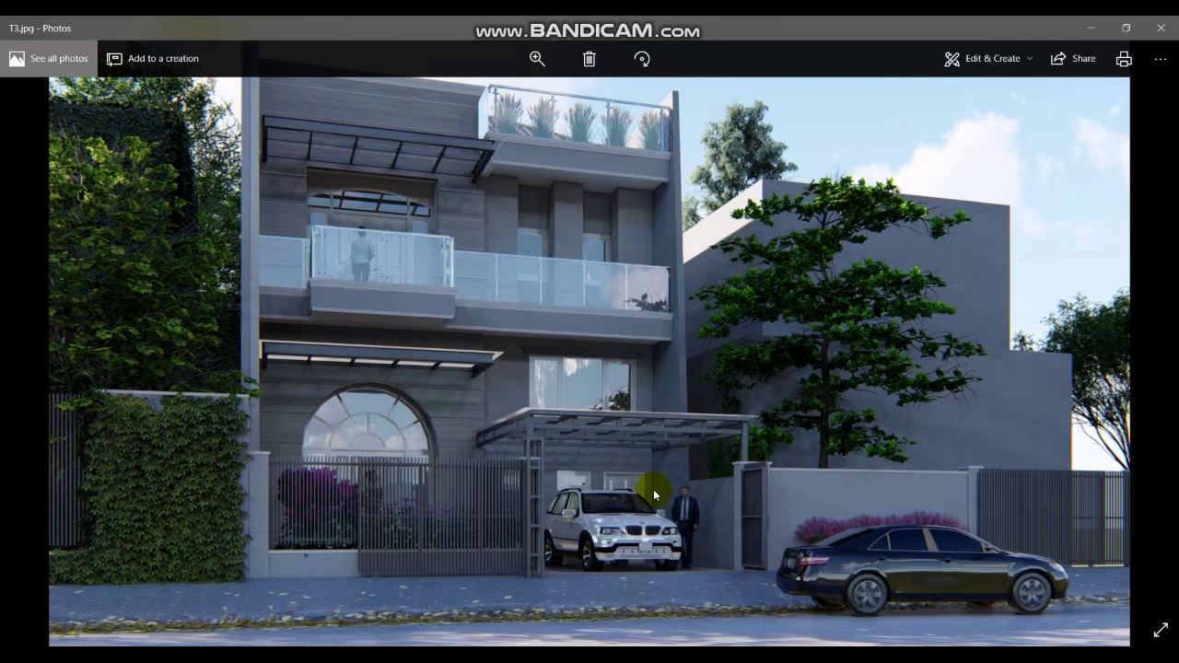
key(Left)
key(Right)
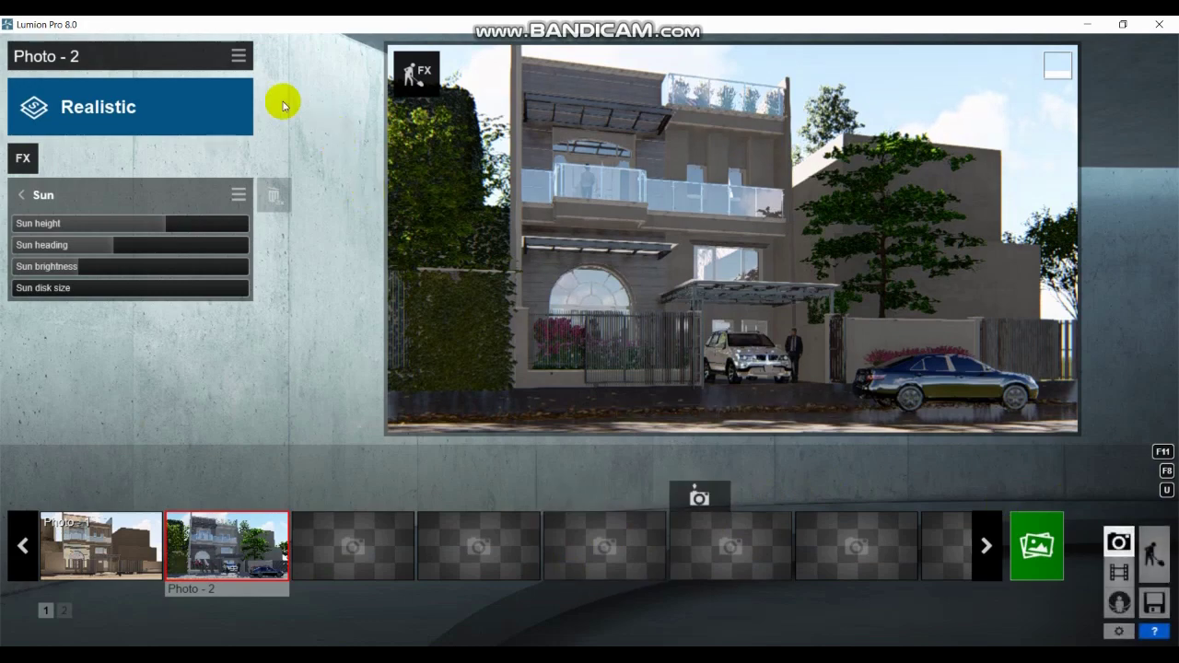
- Copy Photo - 2's effects and record a new flythrough clip from the current house view
click(239, 55)
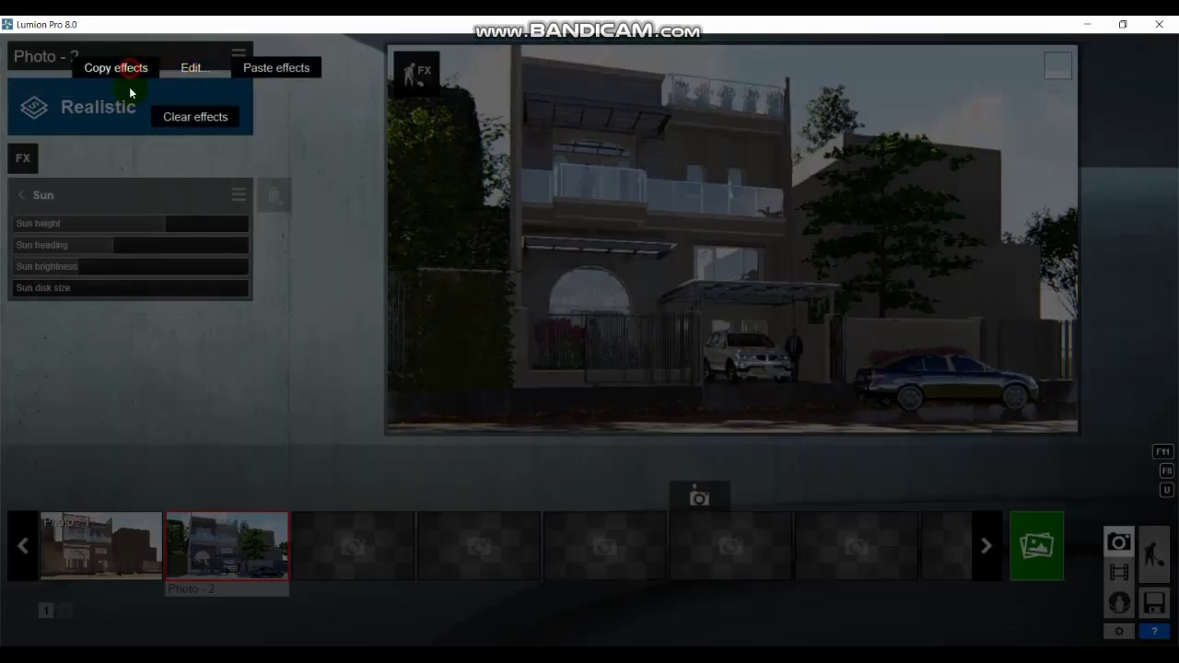
click(130, 69)
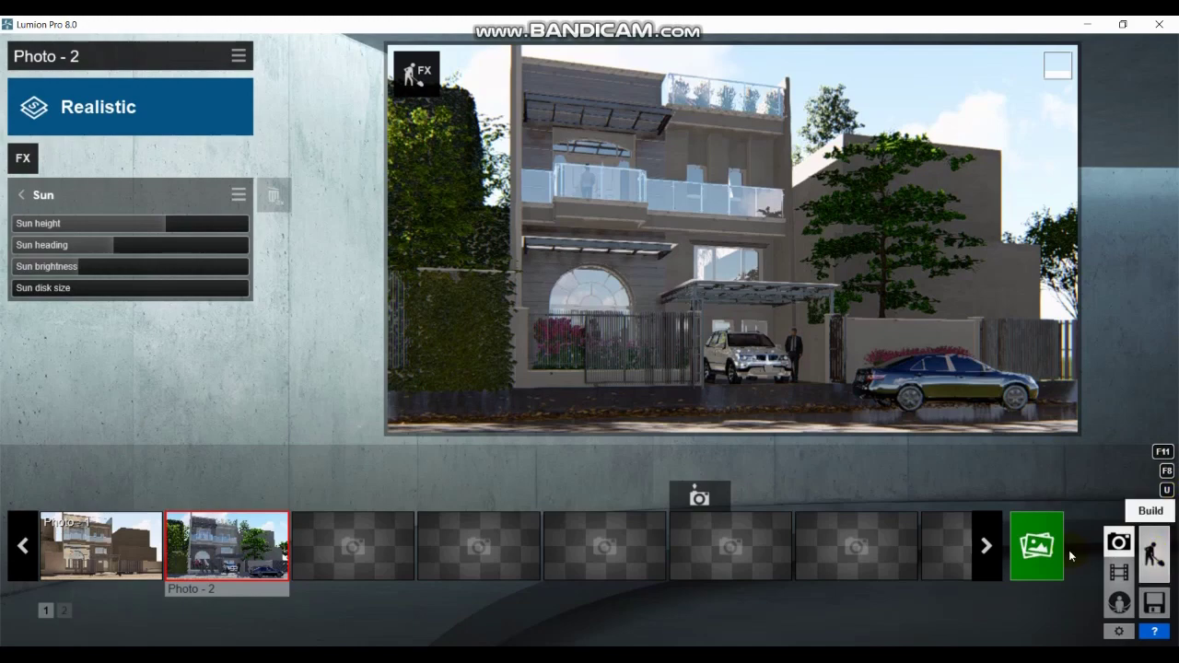
click(1119, 572)
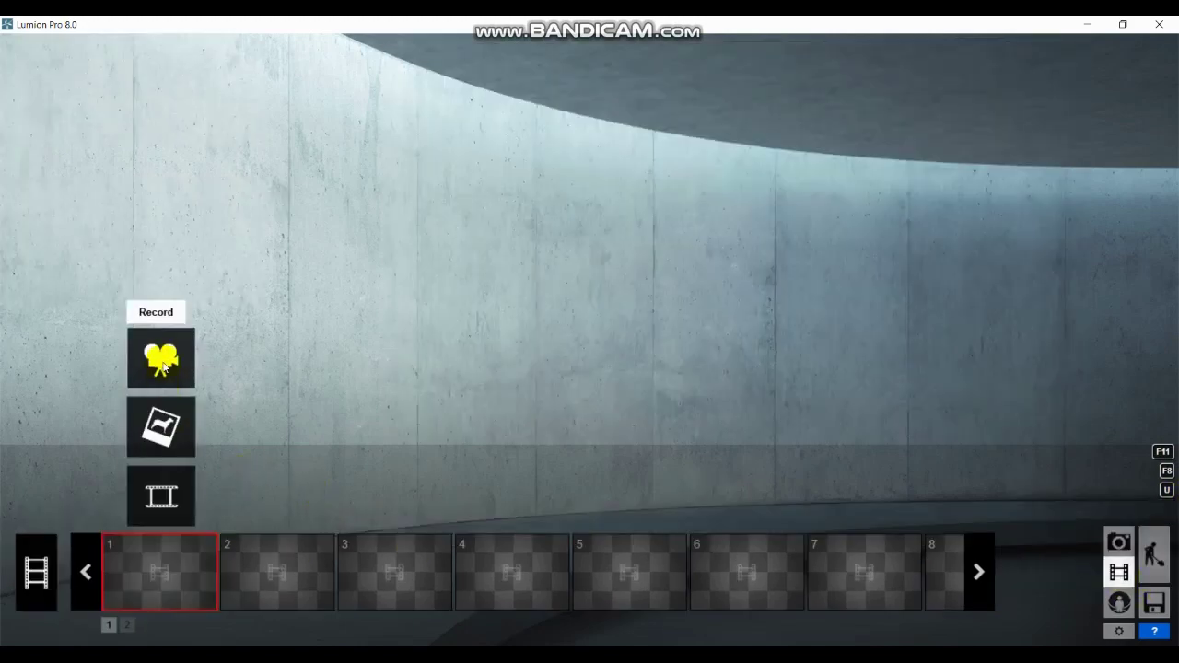
click(162, 361)
click(576, 523)
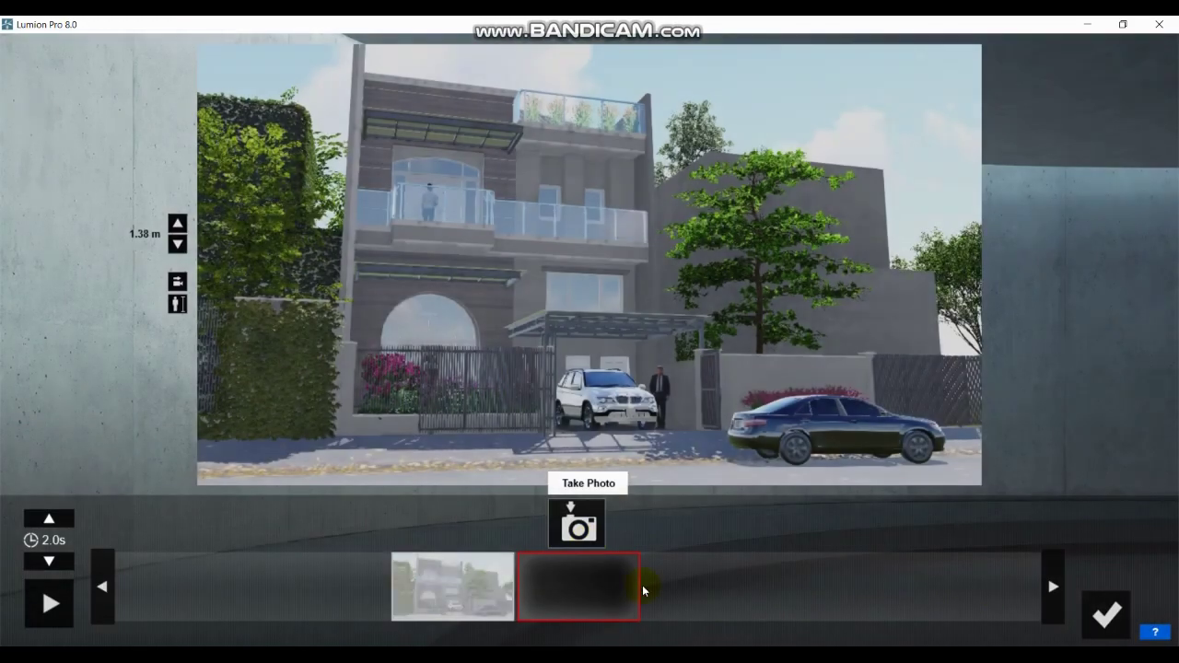
click(1114, 622)
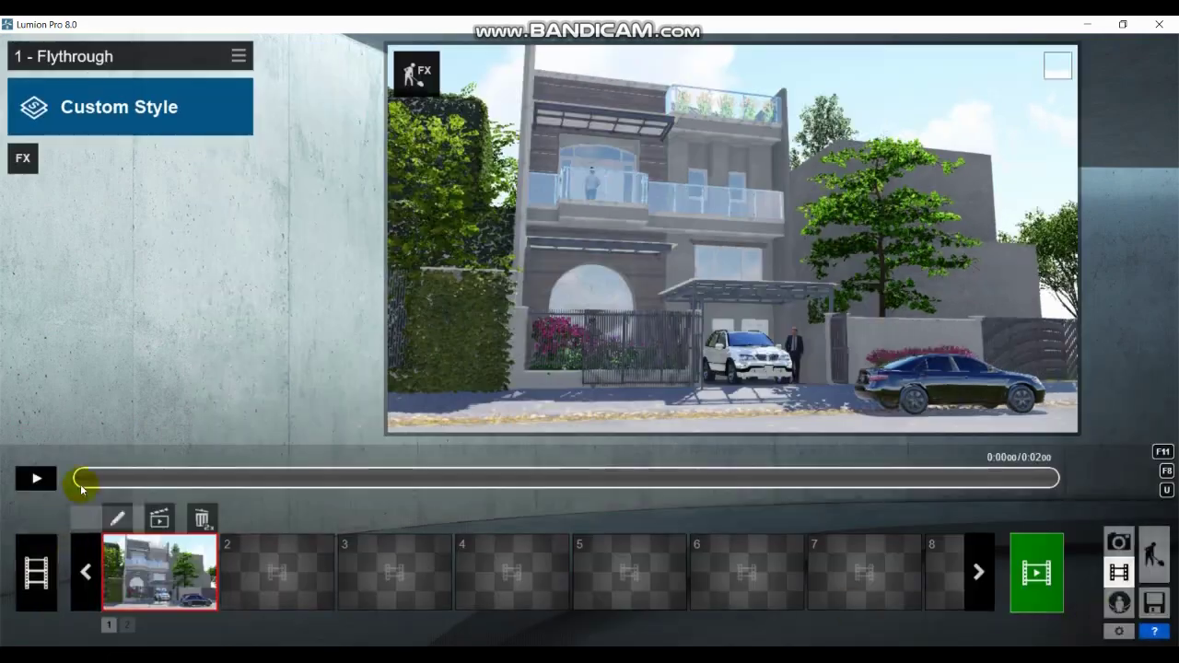
- Paste Photo - 2's Realistic effects onto the new 1 - Flythrough clip
click(239, 56)
click(193, 72)
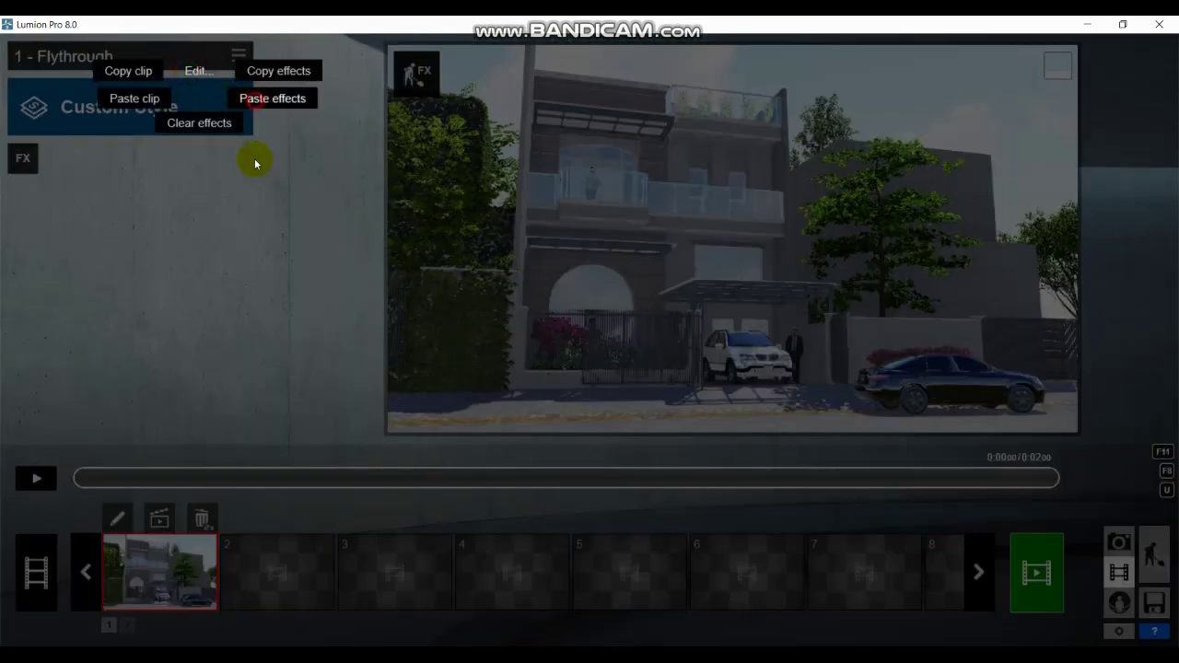
click(256, 97)
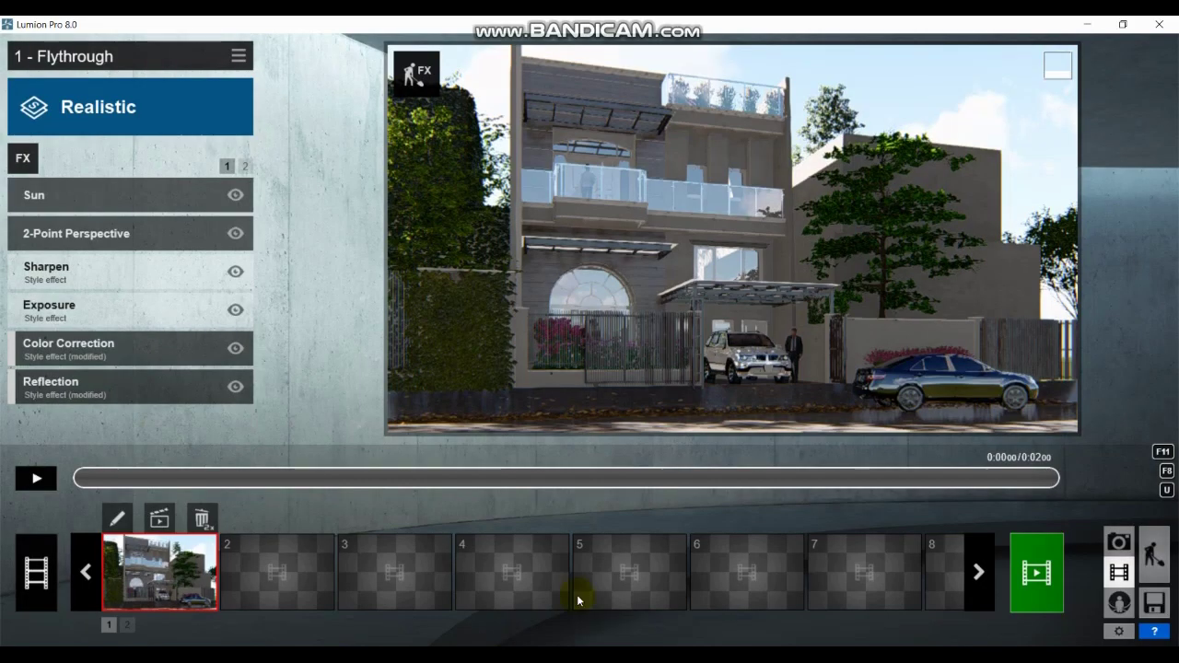
- Darken the gate and carport frame material colour to near black
click(1149, 539)
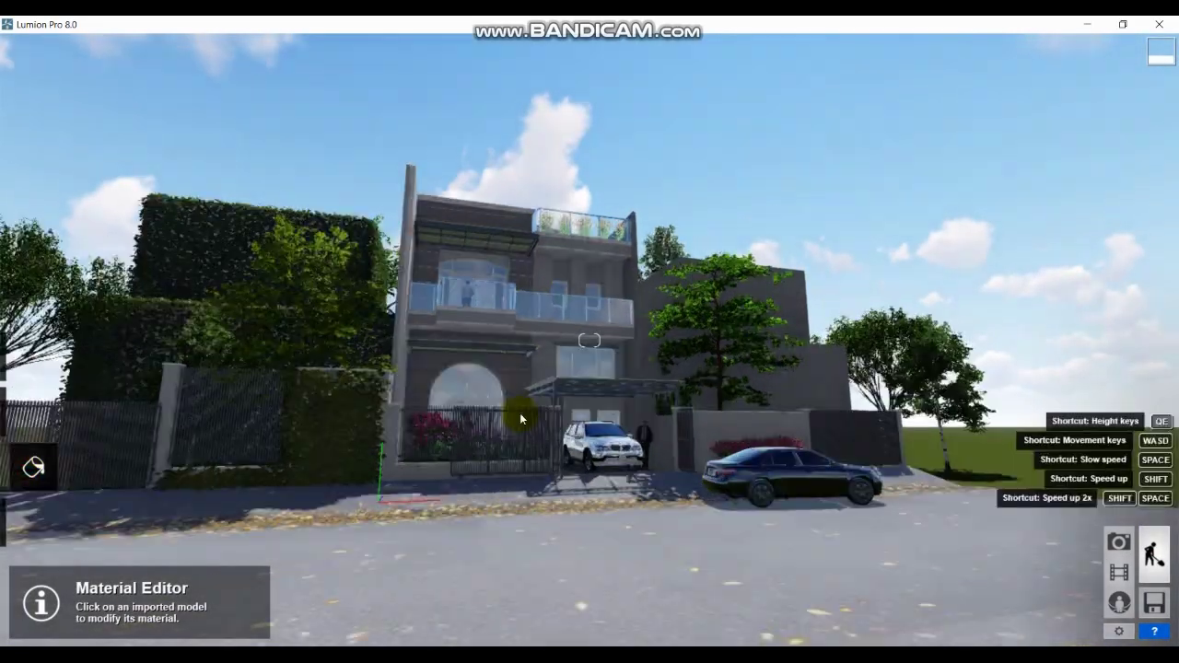
click(520, 418)
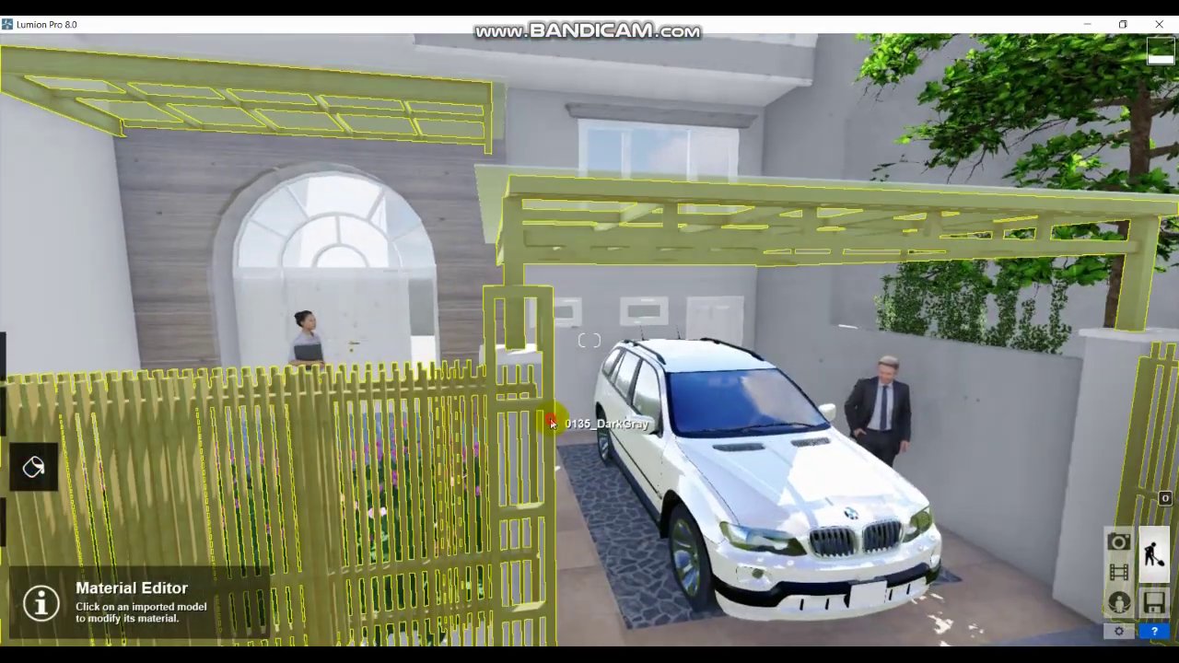
drag(347, 420, 347, 447)
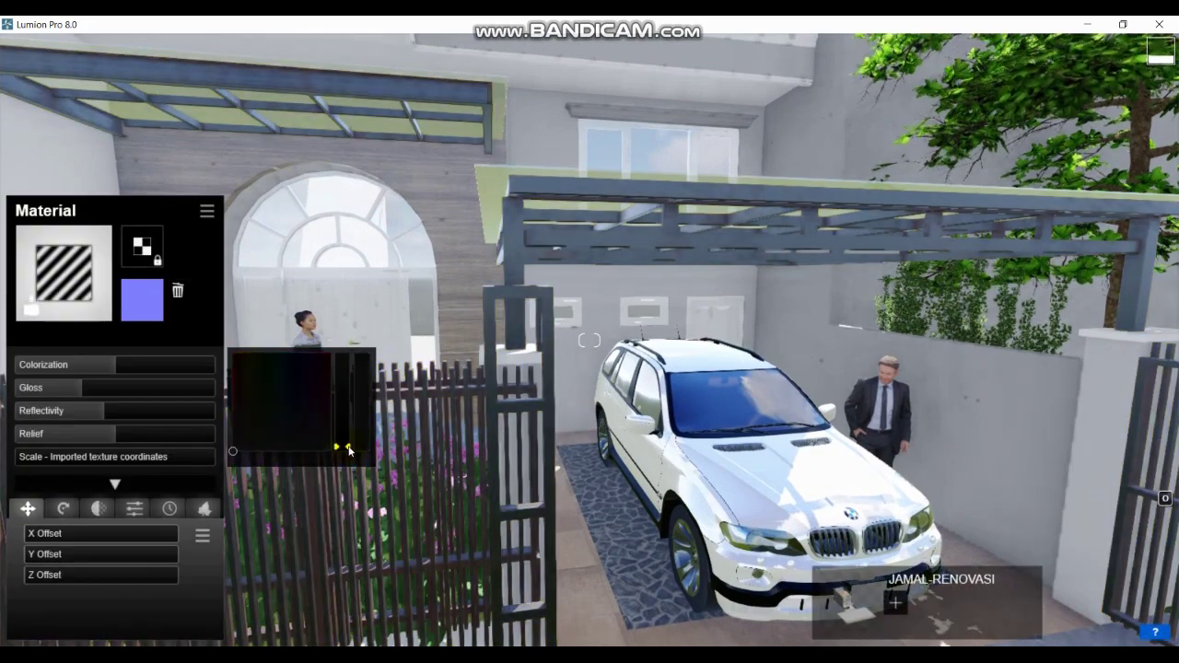
- Close the material settings and return to movie mode showing the 1 - Flythrough clip
click(1105, 600)
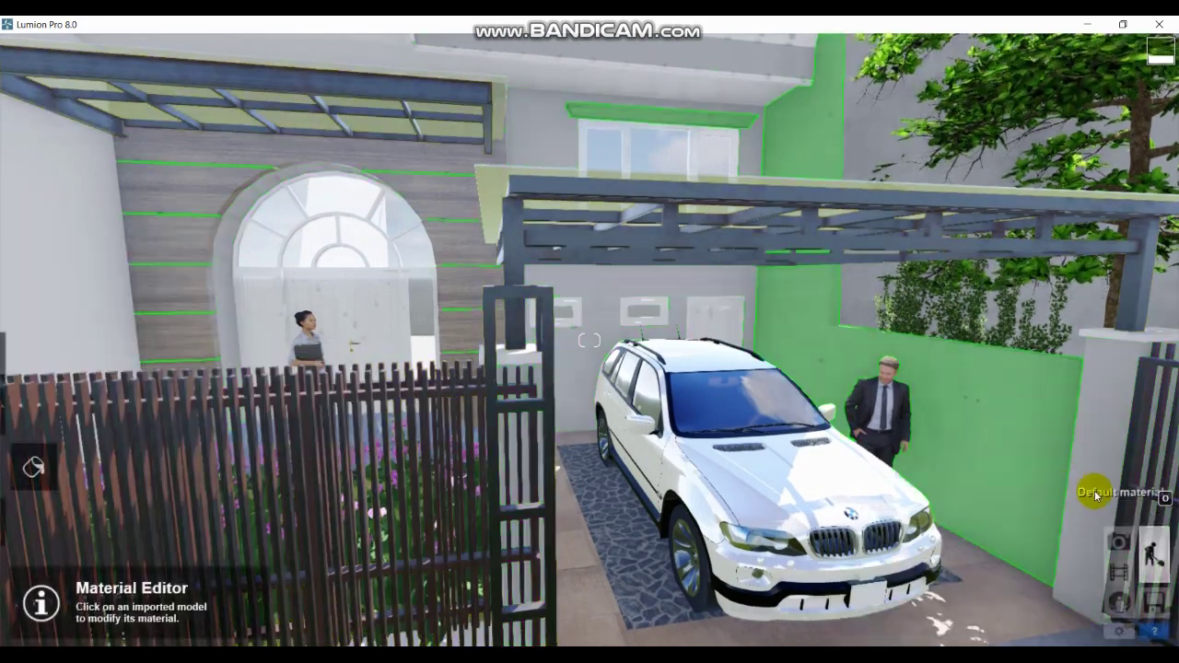
click(1120, 545)
click(1118, 572)
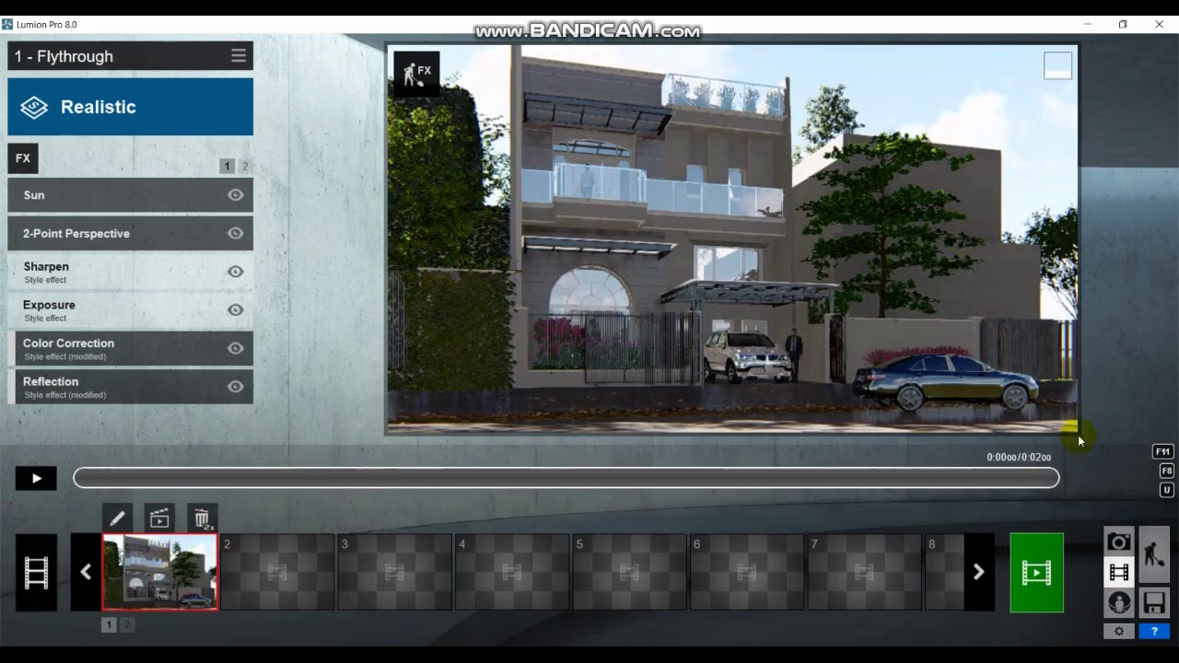
- Render the current shot at 3840x2160 with specular and lighting passes, saved as V1
click(1032, 584)
click(373, 91)
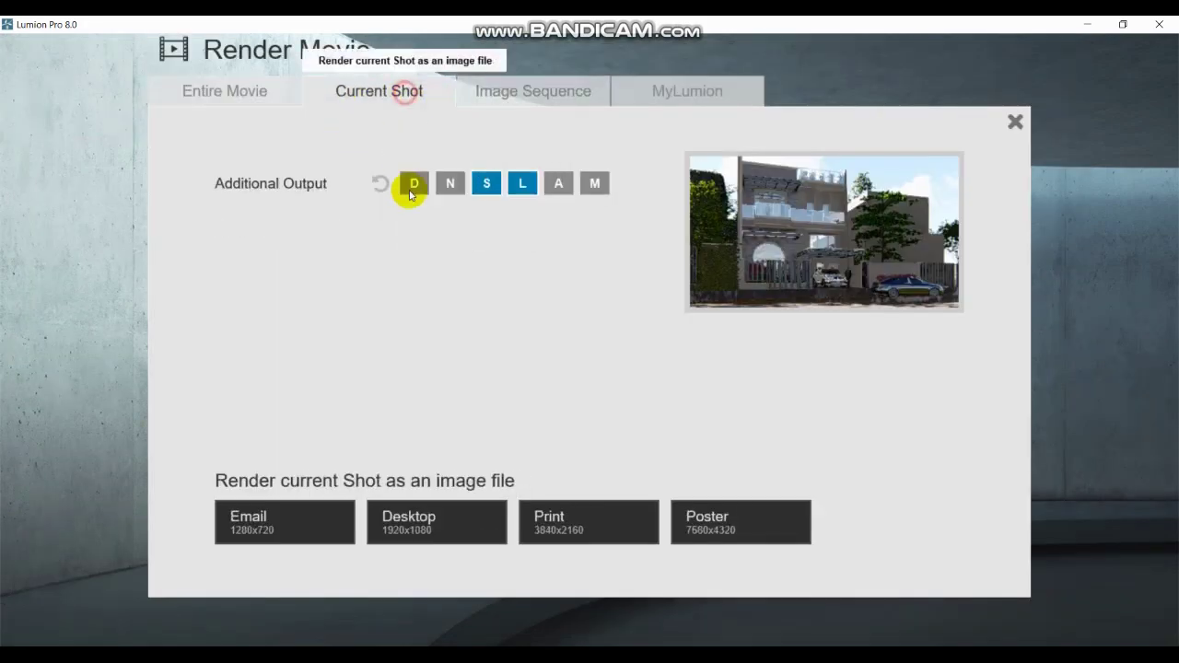
click(546, 521)
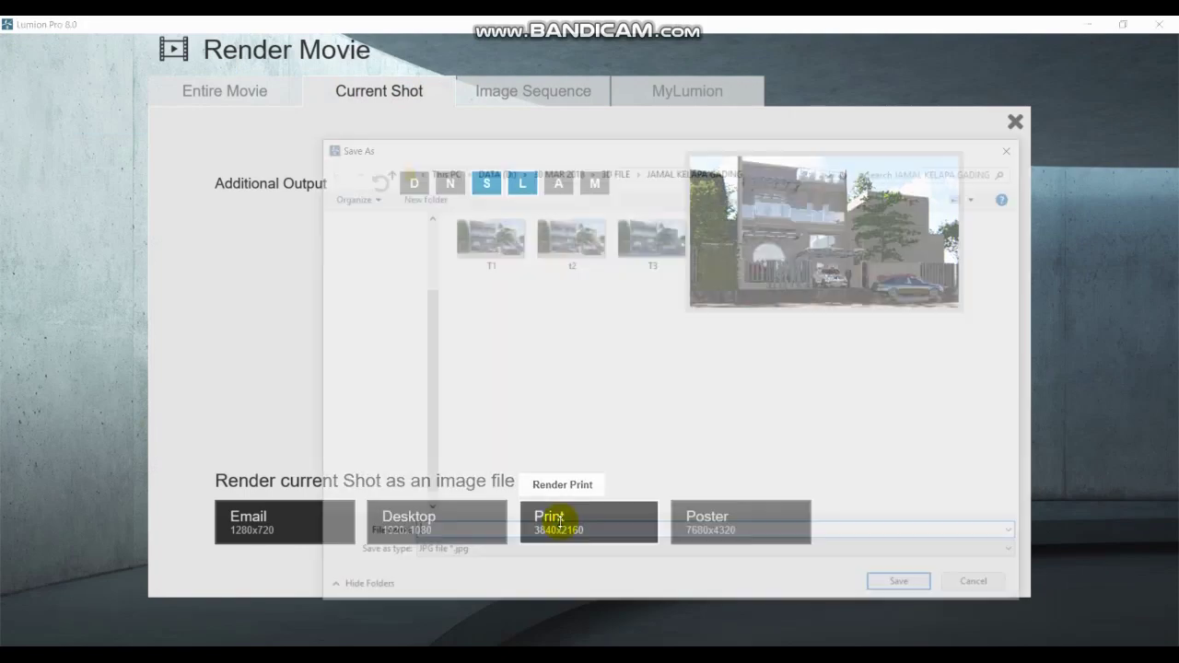
text(t4)
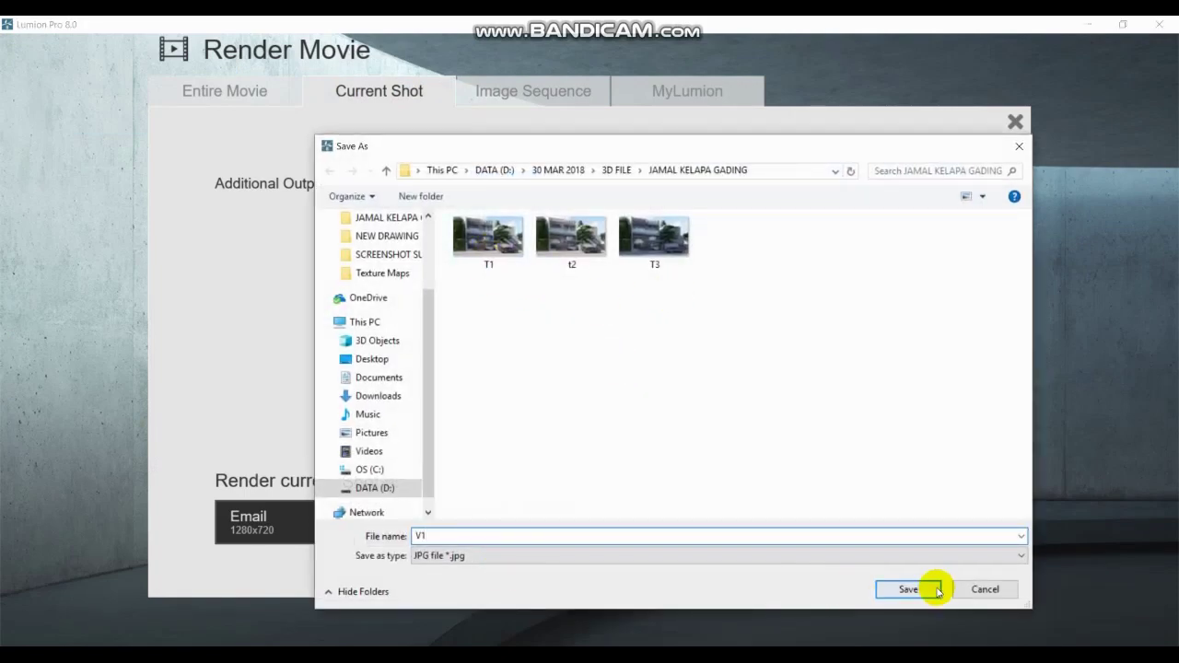
click(932, 588)
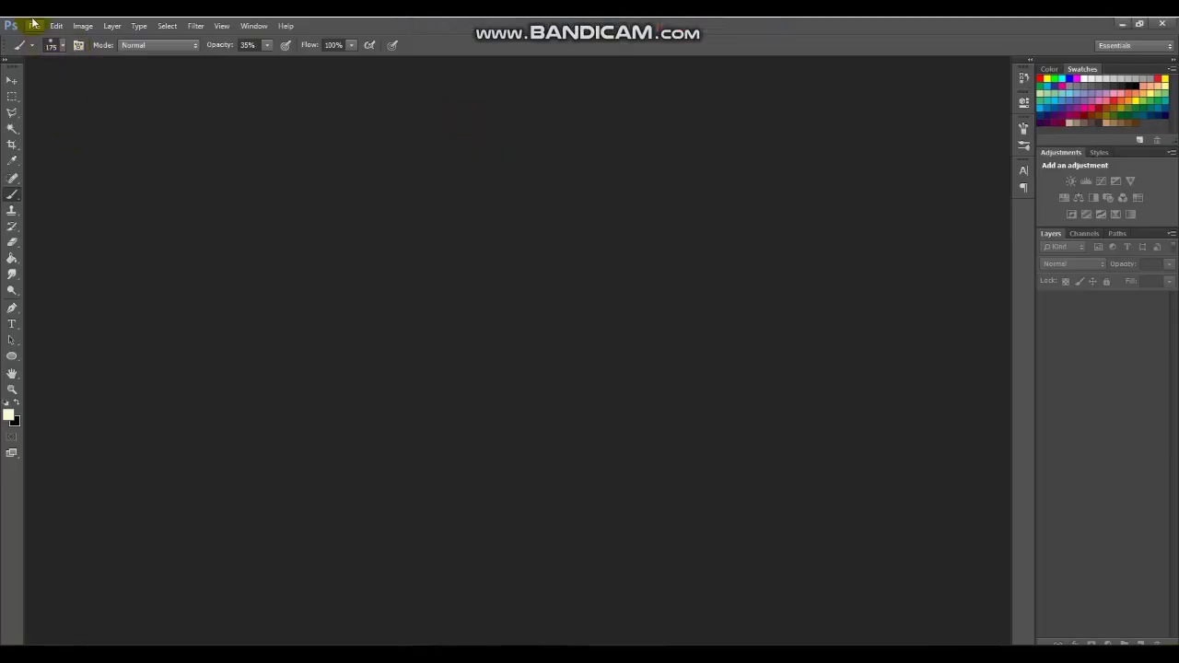
- Open V1, V1_Lighting and V1_Specular from D:\30 MAR 2018\3D FILE\JAMAL KELAPA GADING
click(34, 24)
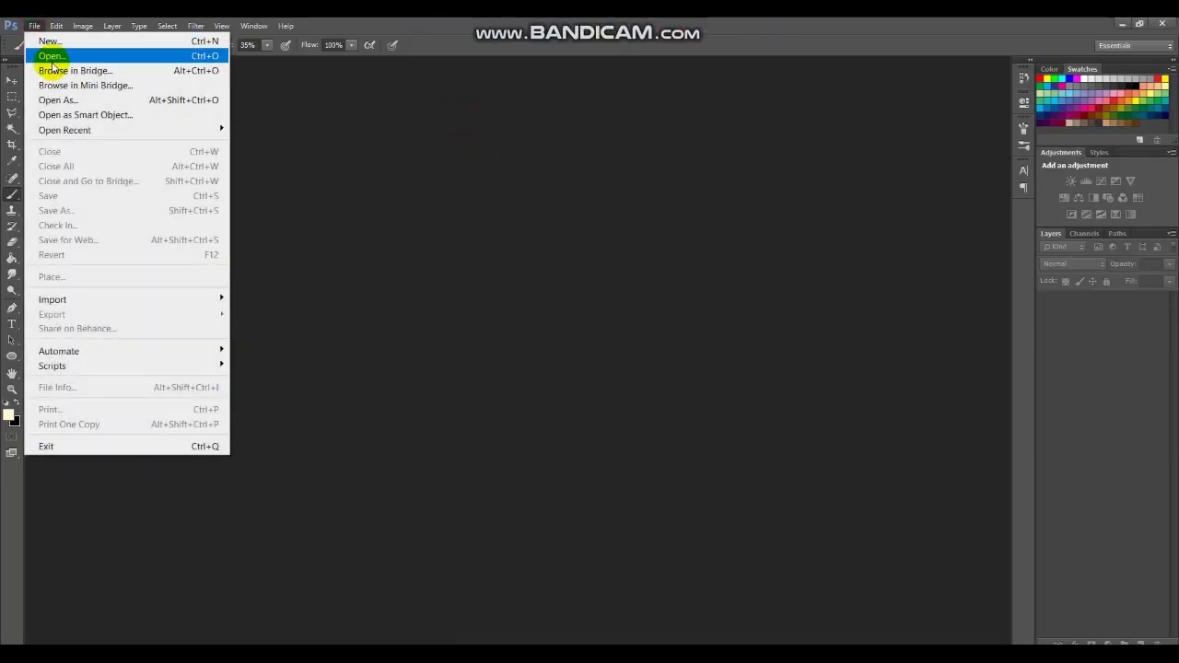
click(51, 56)
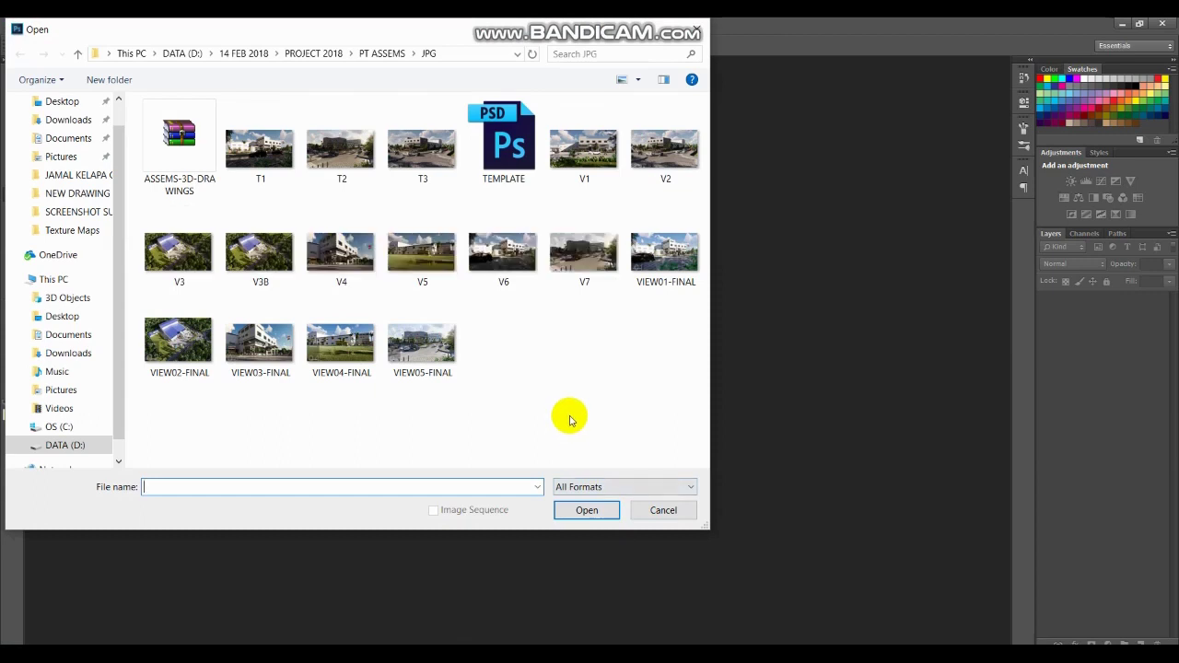
click(179, 53)
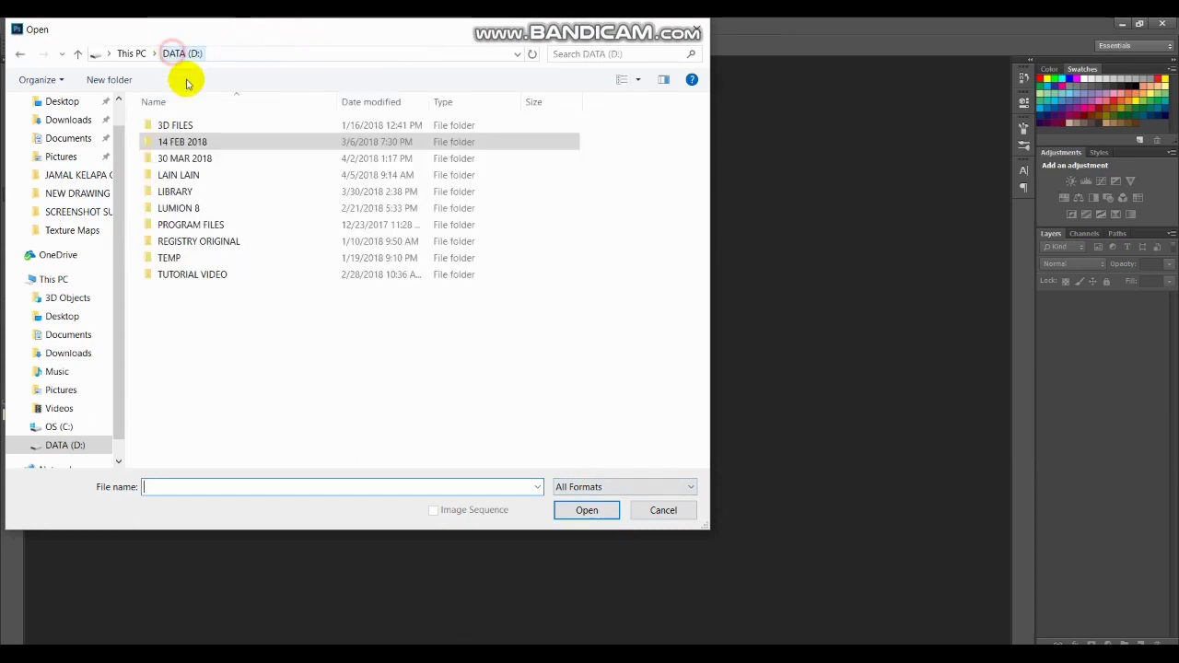
double_click(179, 156)
double_click(175, 124)
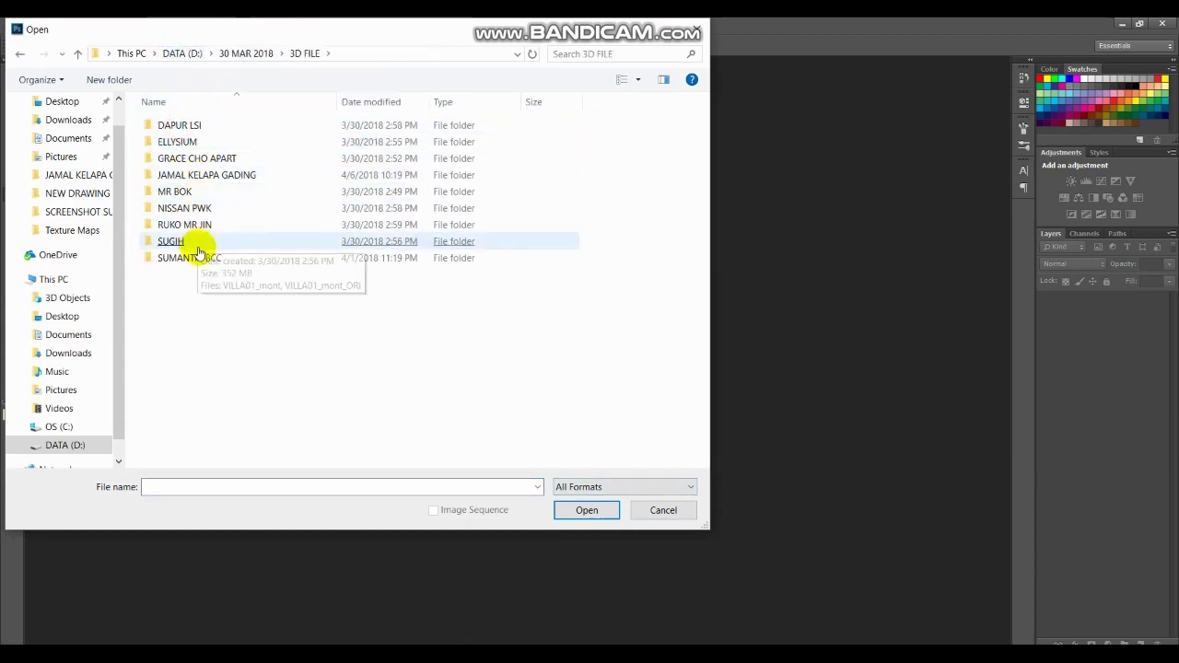
double_click(189, 176)
drag(657, 344, 304, 230)
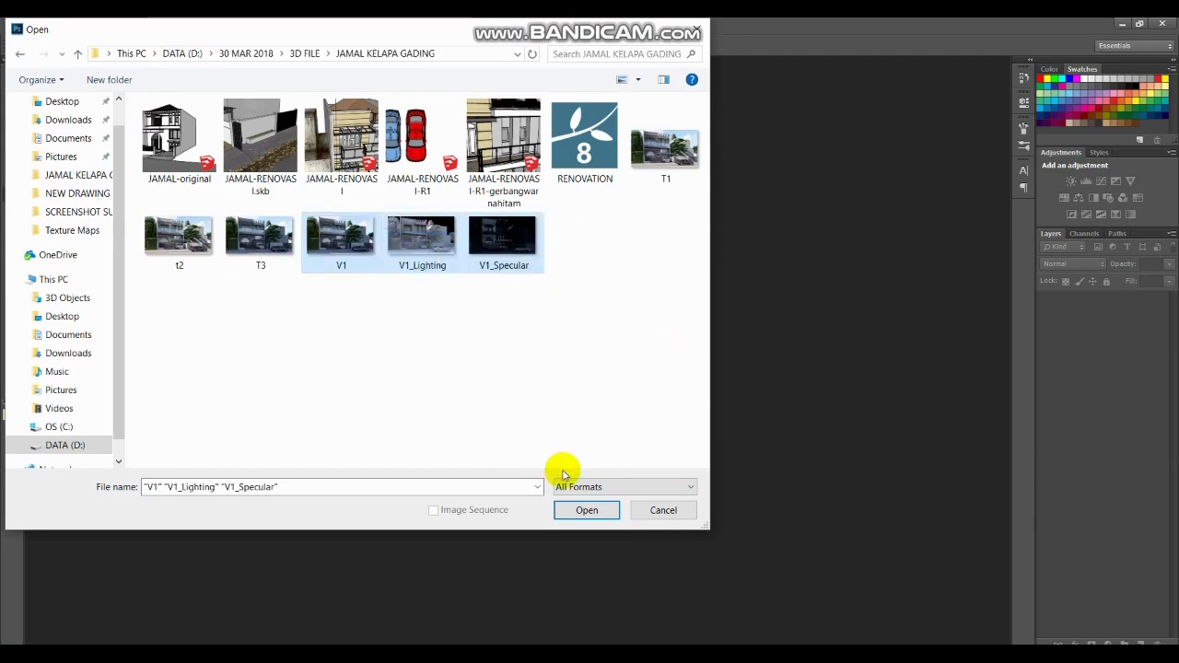
click(588, 510)
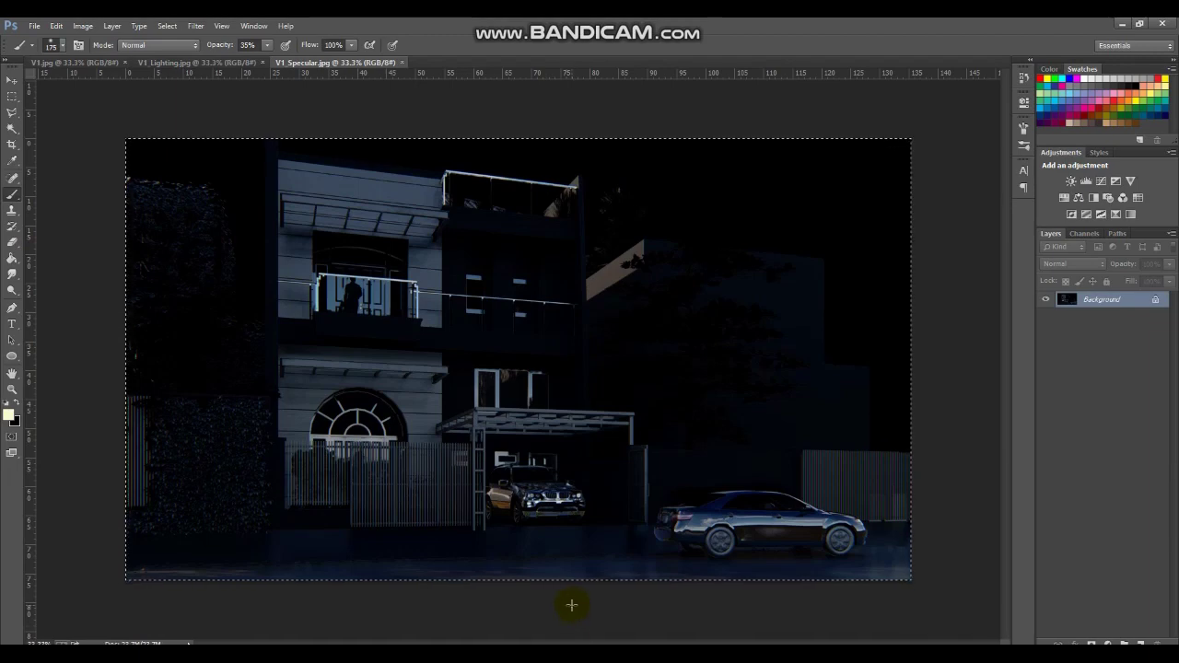
- Paste the specular pass into V1.jpg and rename the new layer SPECULAR
click(83, 64)
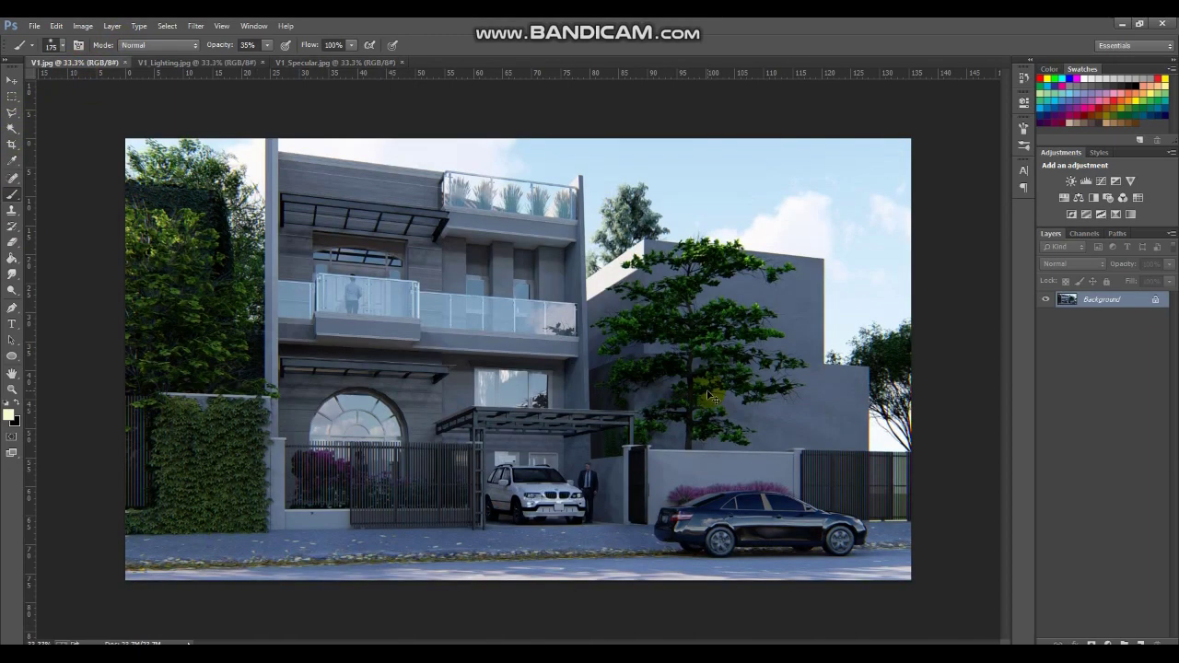
key(ctrl+v)
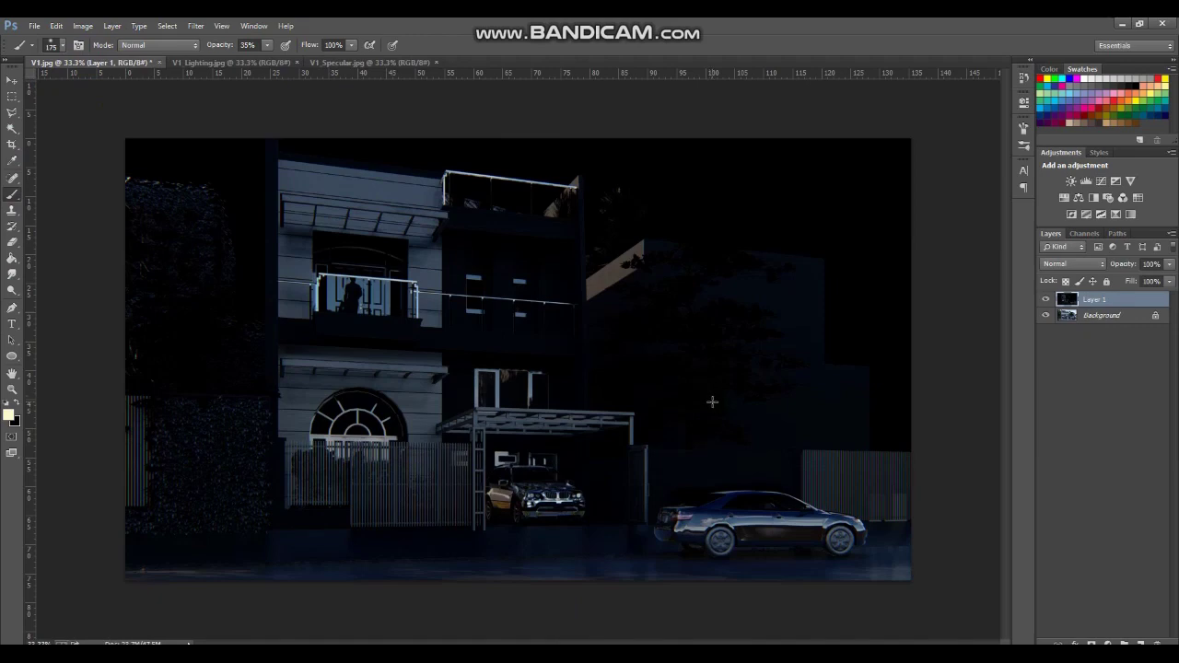
click(1171, 264)
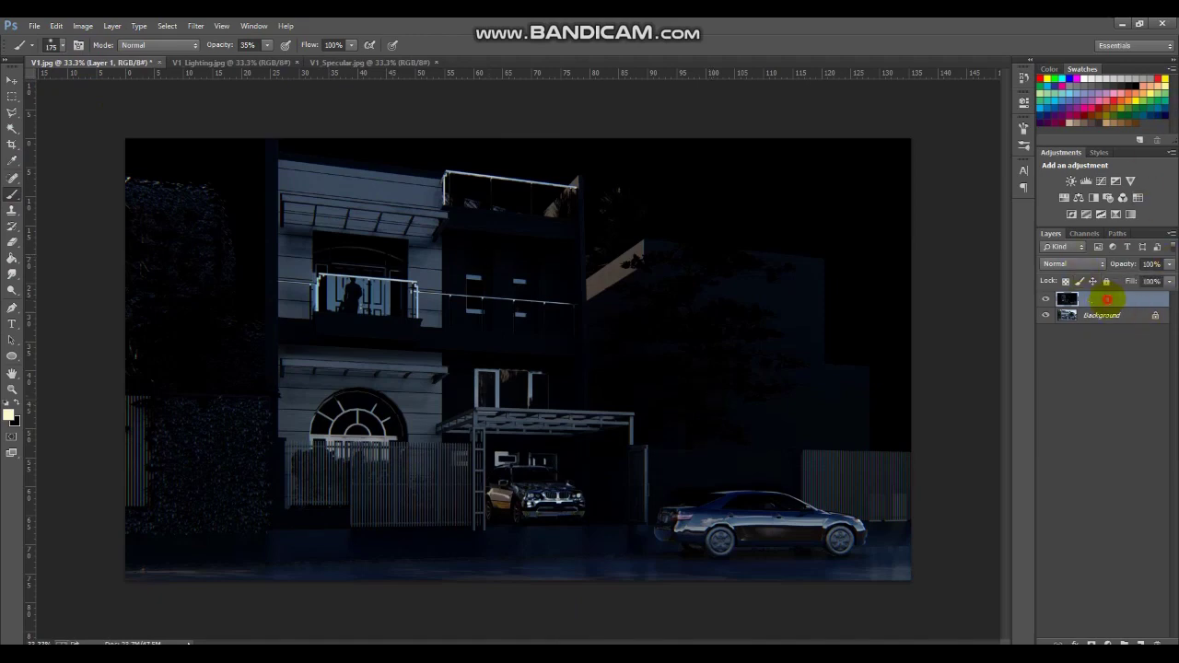
double_click(1117, 300)
text(SPECULAR)
key(Return)
- Set the SPECULAR layer's blend mode to Color Dodge
click(1087, 264)
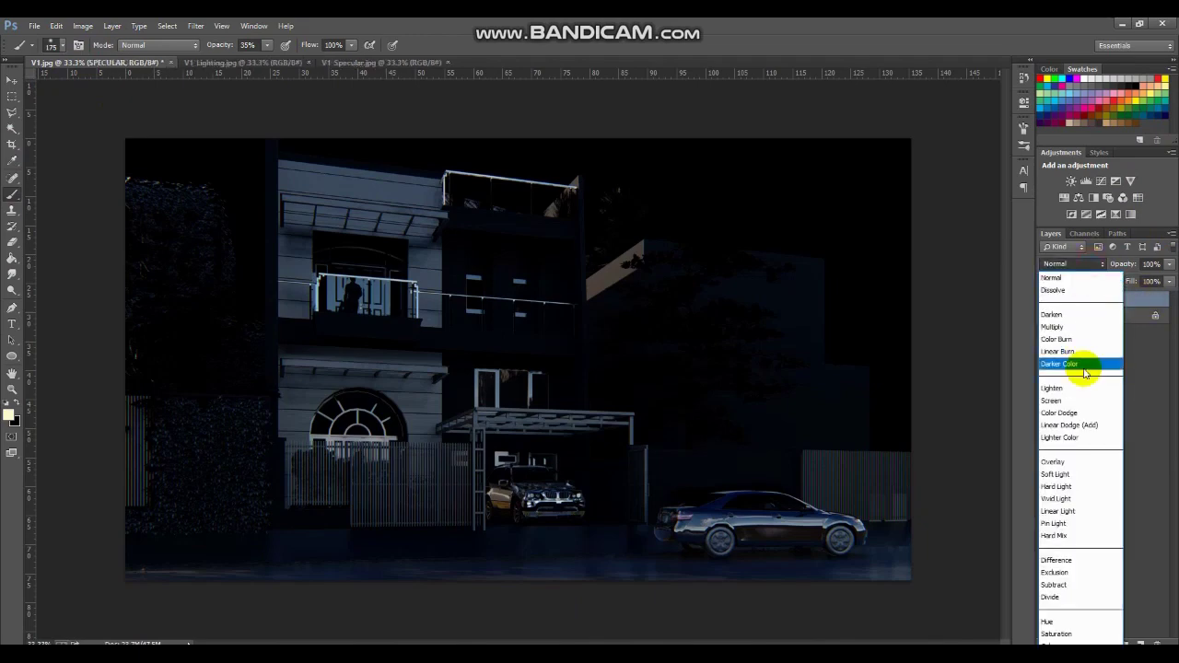
click(1087, 425)
click(1087, 264)
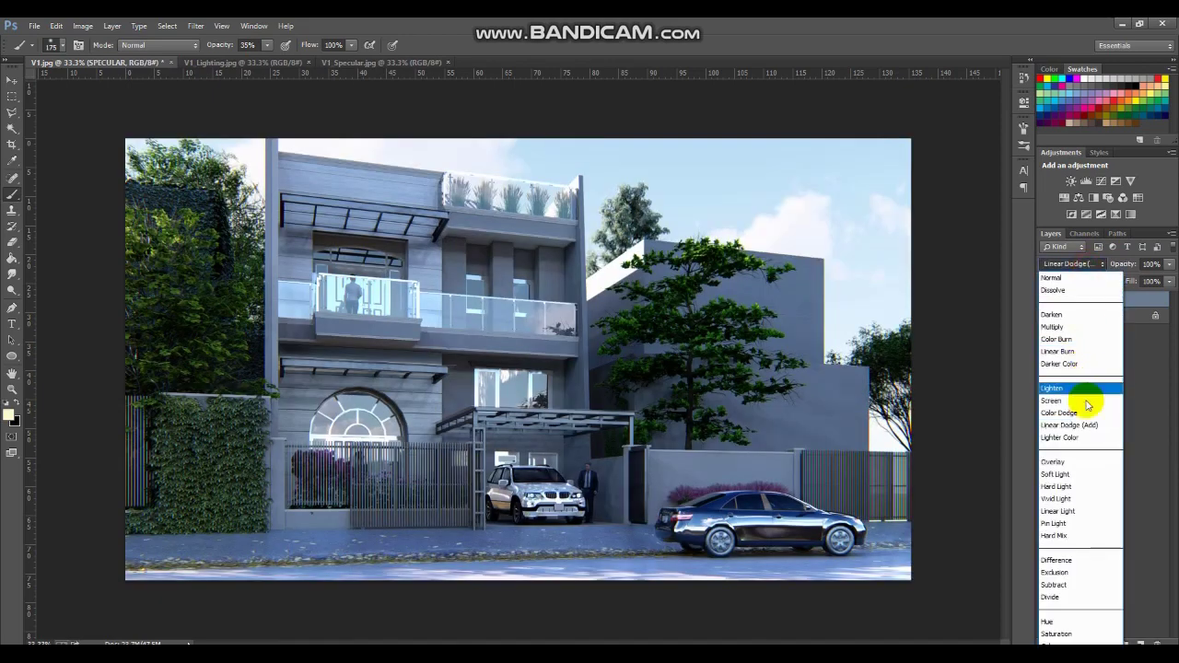
click(1081, 413)
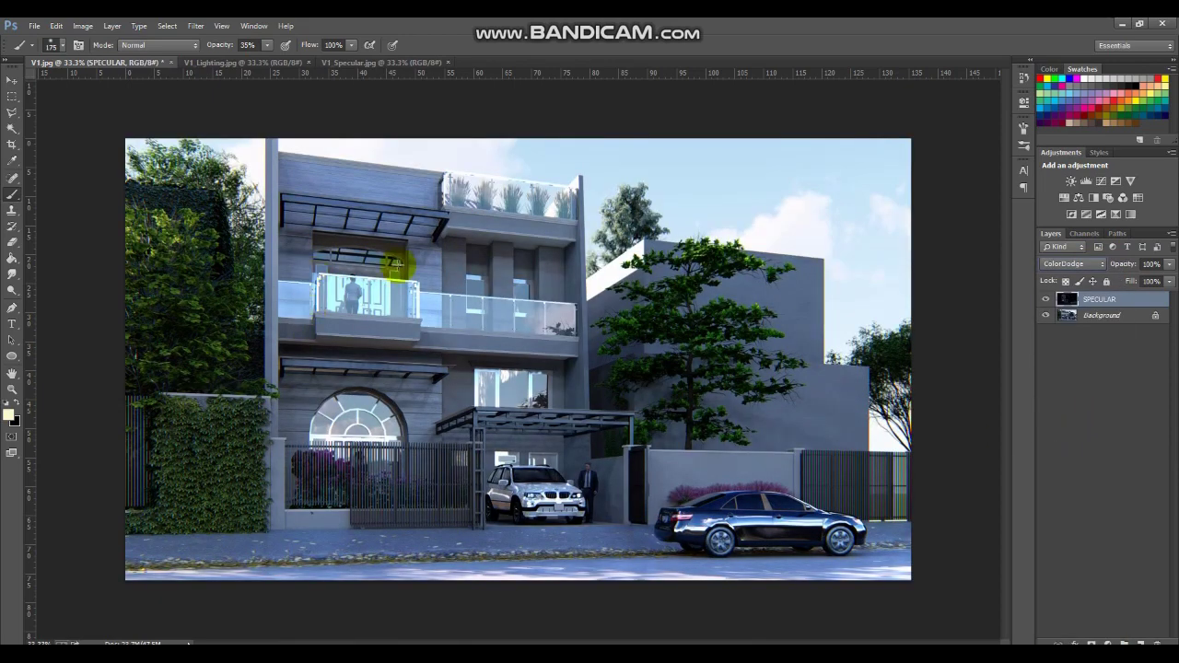
- Toggle the SPECULAR layer on and off repeatedly to compare the render with and without it
click(1046, 301)
click(1045, 301)
click(1045, 301)
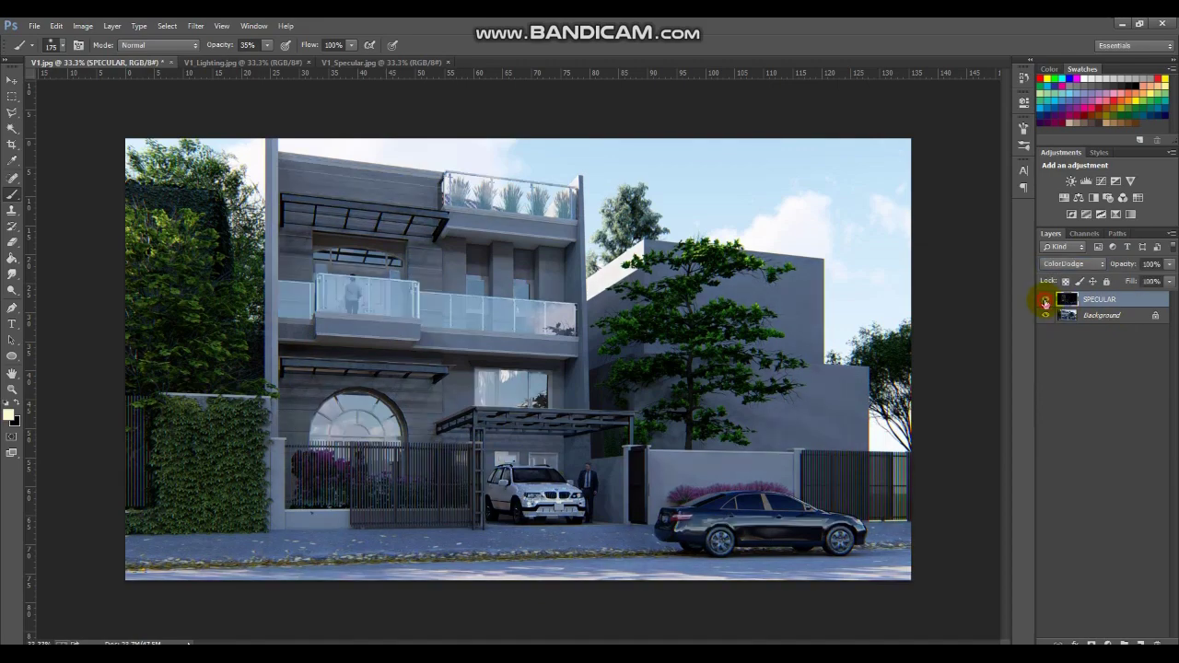
click(1046, 301)
click(1045, 301)
click(1046, 301)
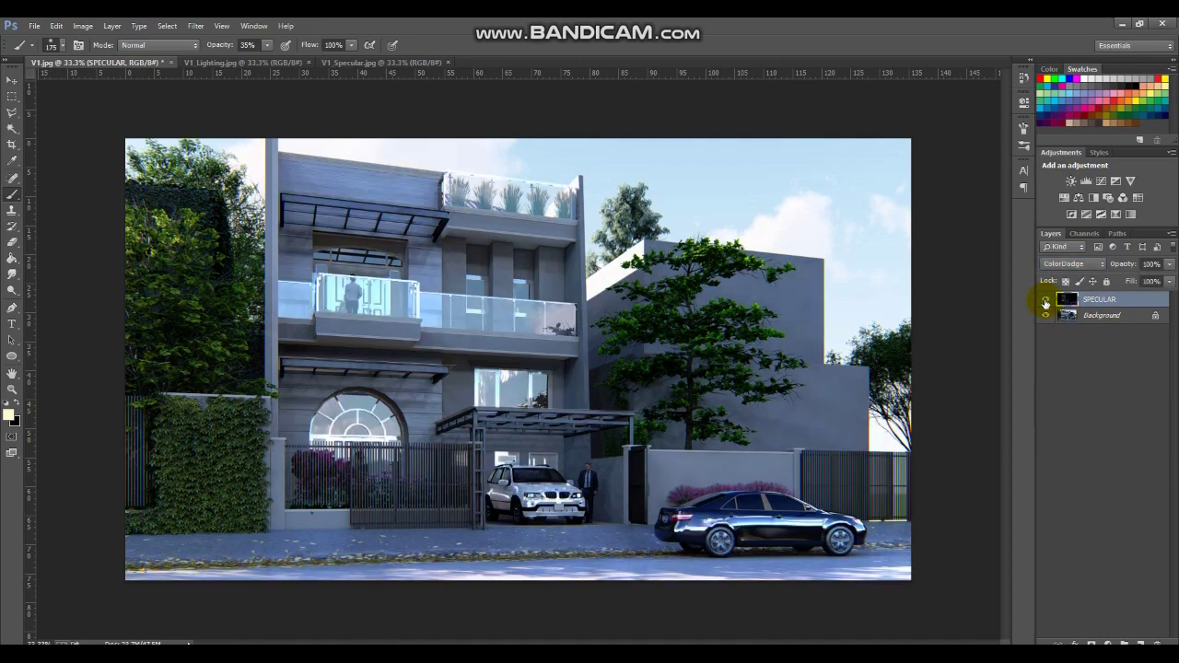
click(1046, 301)
click(1046, 301)
click(1045, 301)
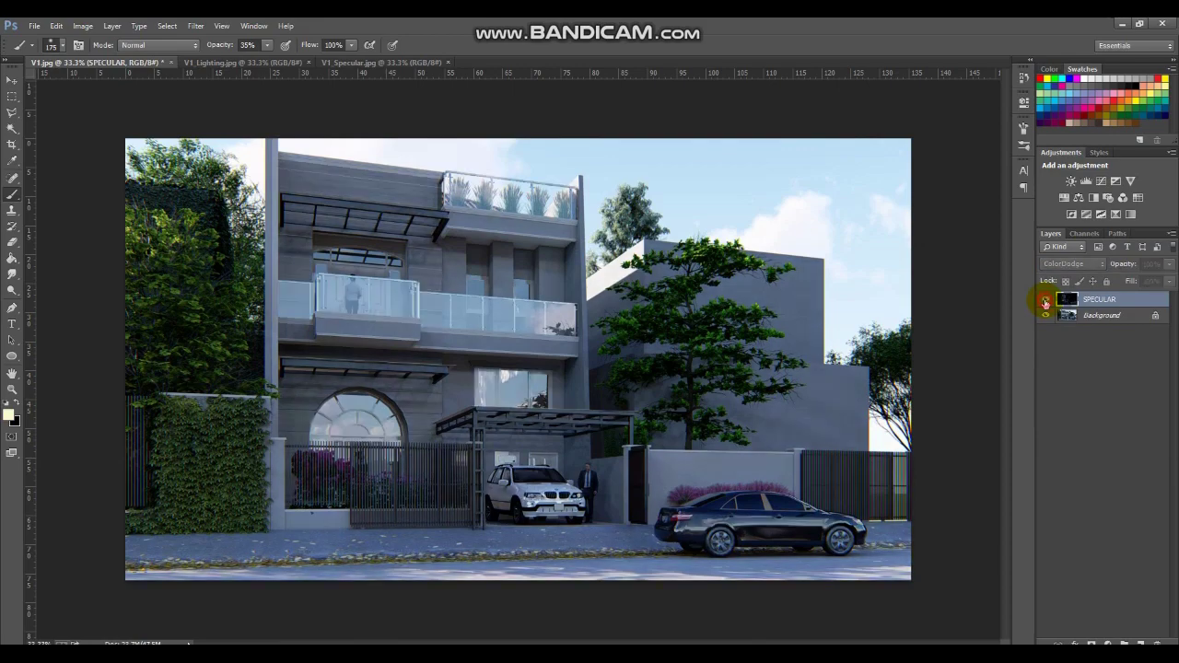
click(1045, 302)
click(1045, 301)
click(1045, 301)
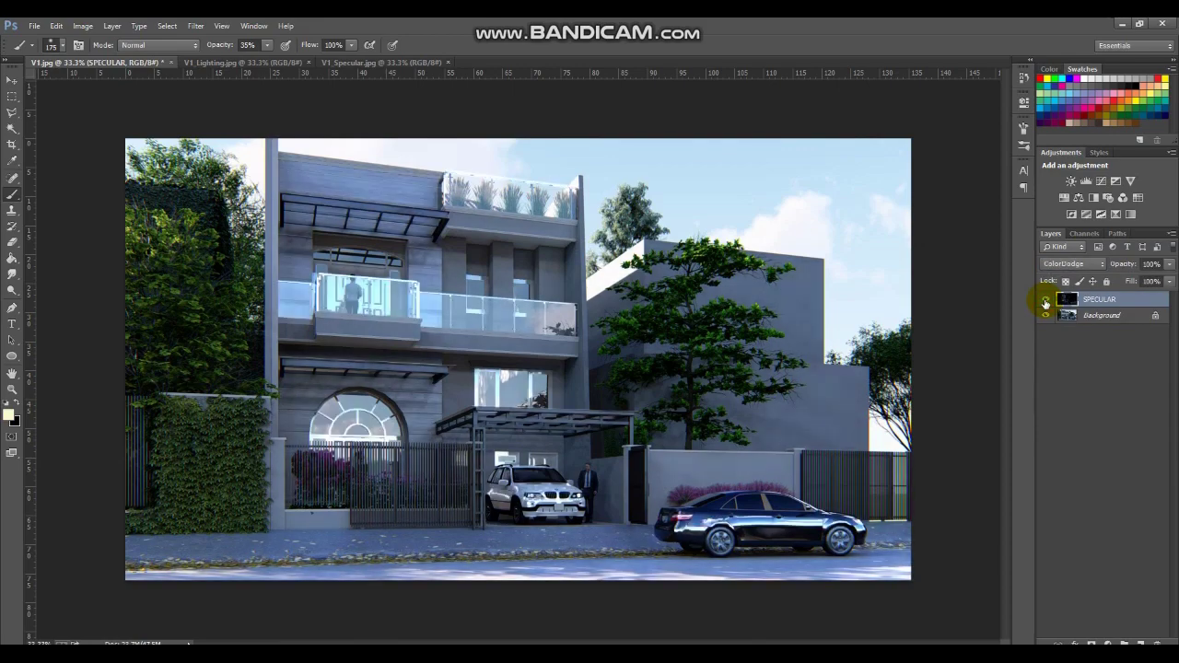
click(1045, 301)
click(1045, 301)
click(1046, 302)
click(1045, 301)
click(1045, 301)
click(1046, 301)
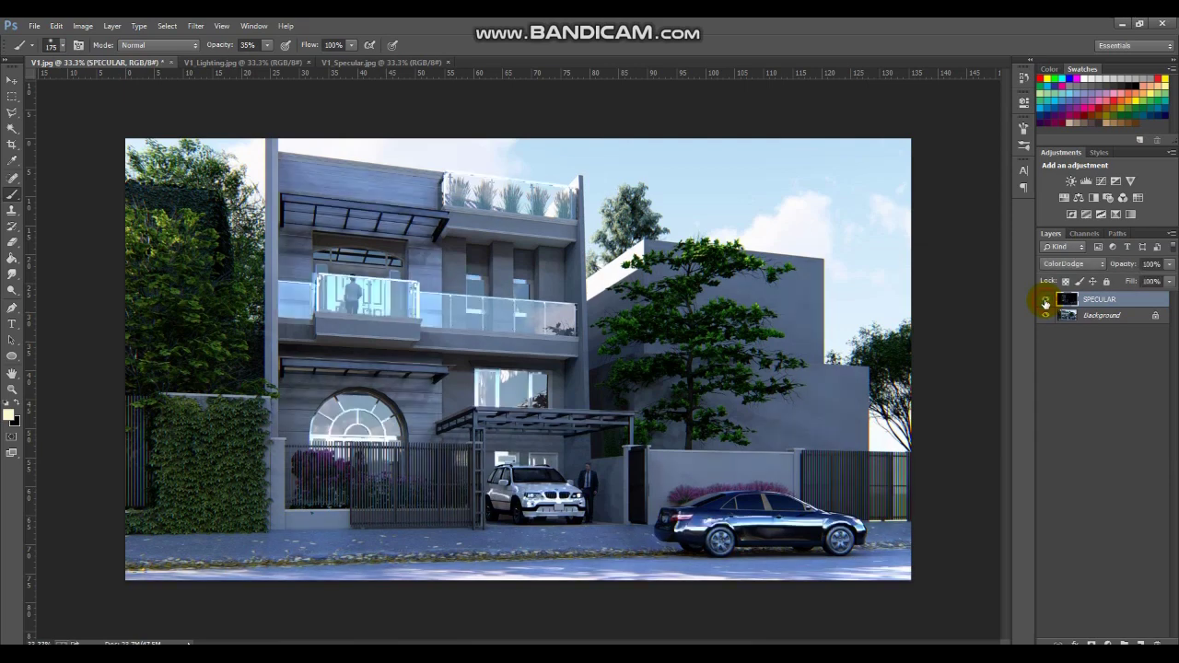
- Lower the SPECULAR layer's opacity to about 38% and compare it on and off
click(1170, 265)
drag(1162, 286, 1136, 297)
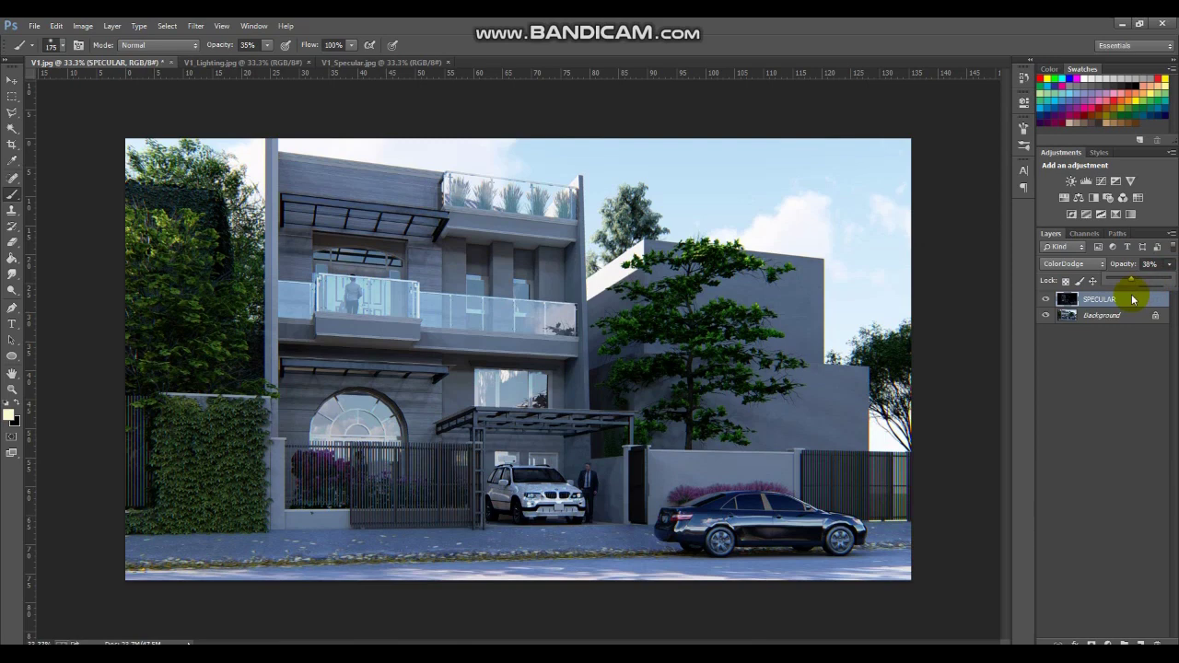
click(1045, 300)
click(1045, 300)
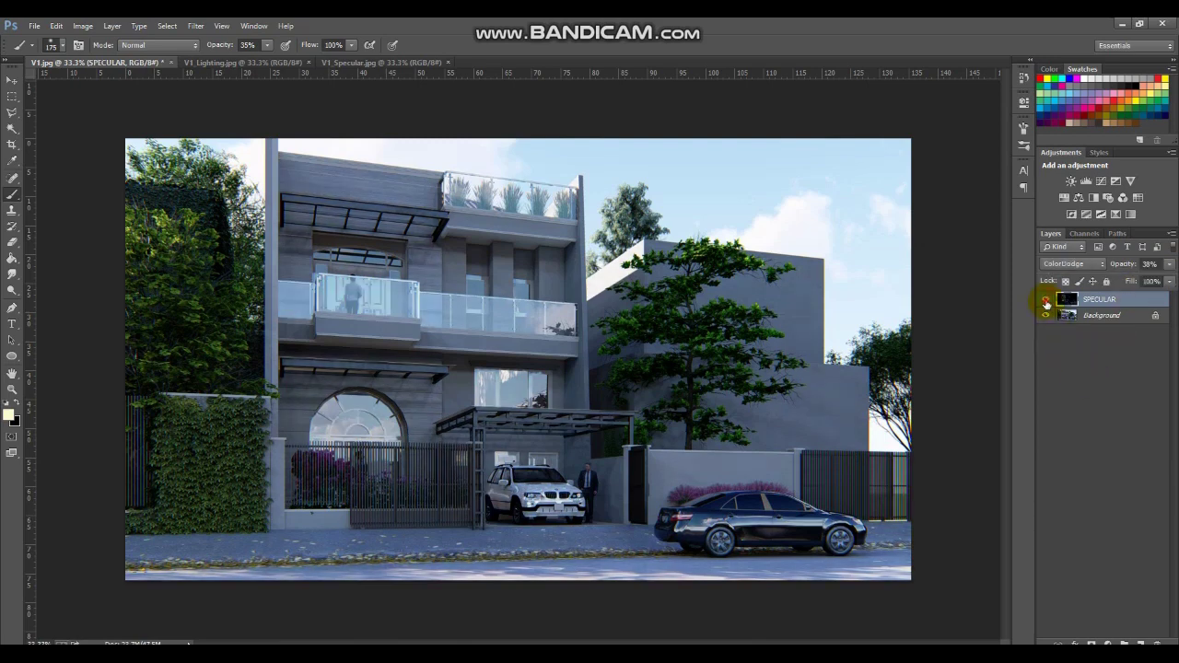
click(1046, 301)
click(1045, 301)
click(1045, 301)
click(1045, 301)
click(1046, 301)
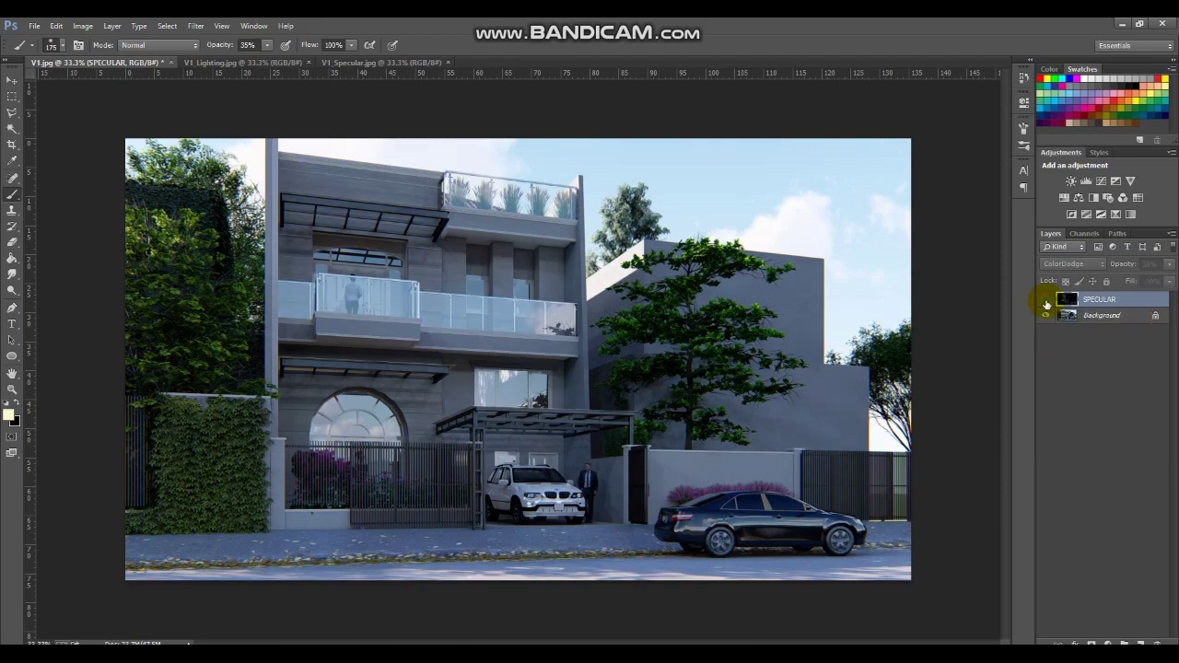
click(1045, 301)
click(1045, 302)
click(1045, 302)
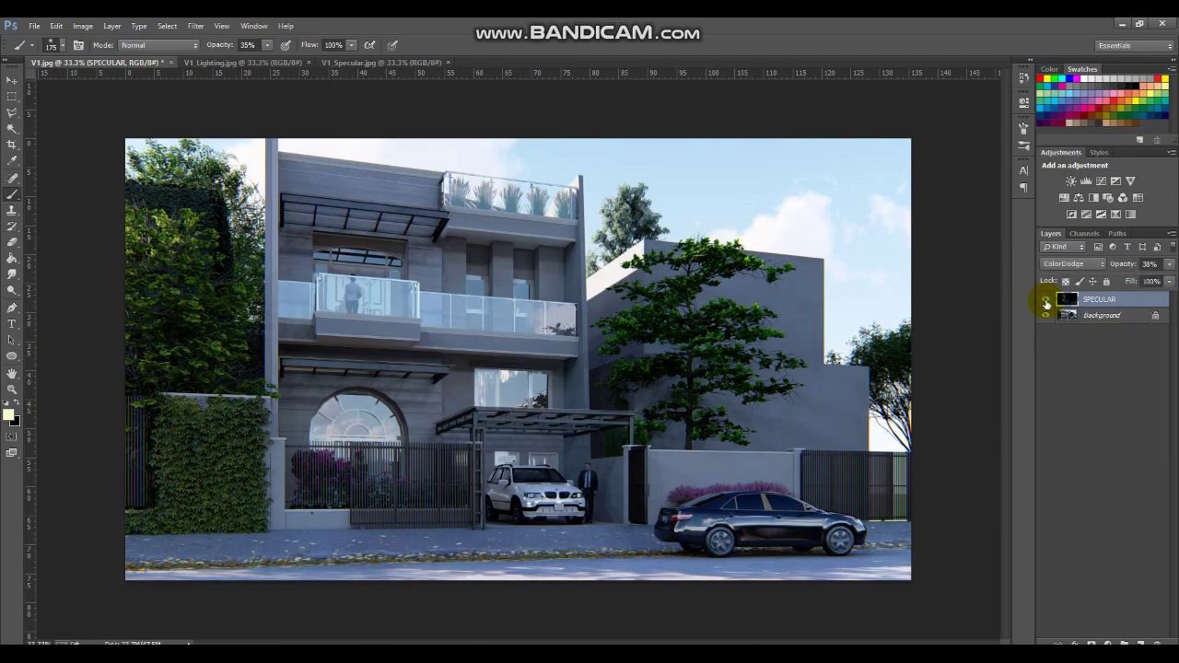
- Paste the V1_Lighting render into V1.jpg as Layer 1 above SPECULAR
click(242, 62)
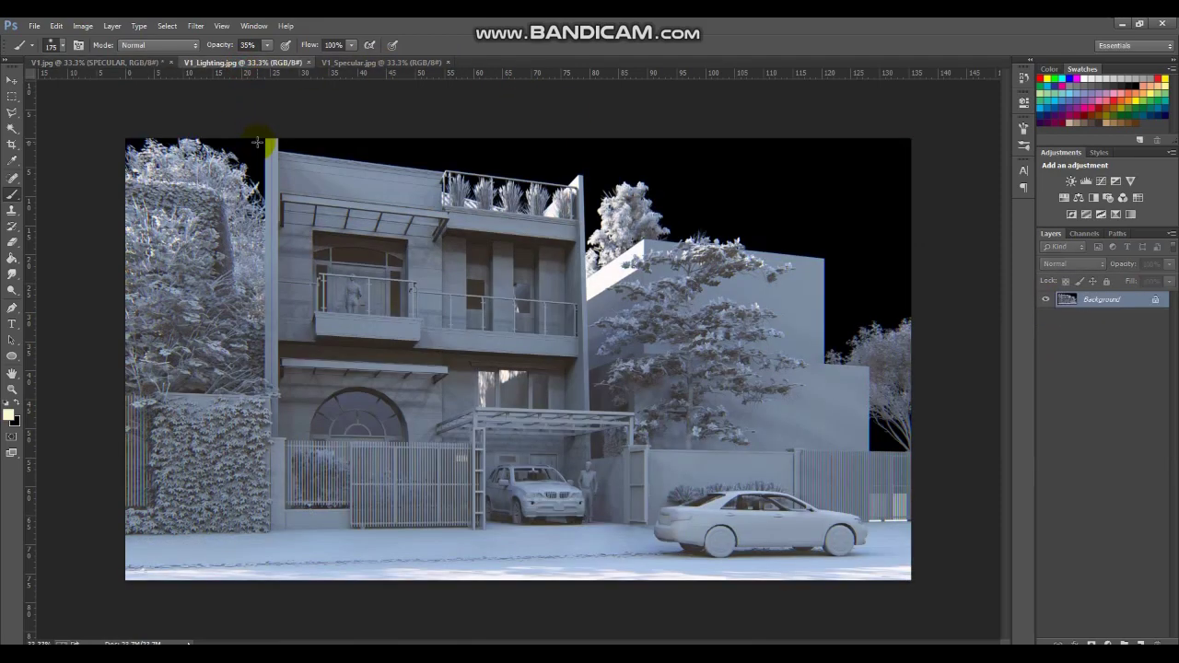
click(101, 61)
key(ctrl+v)
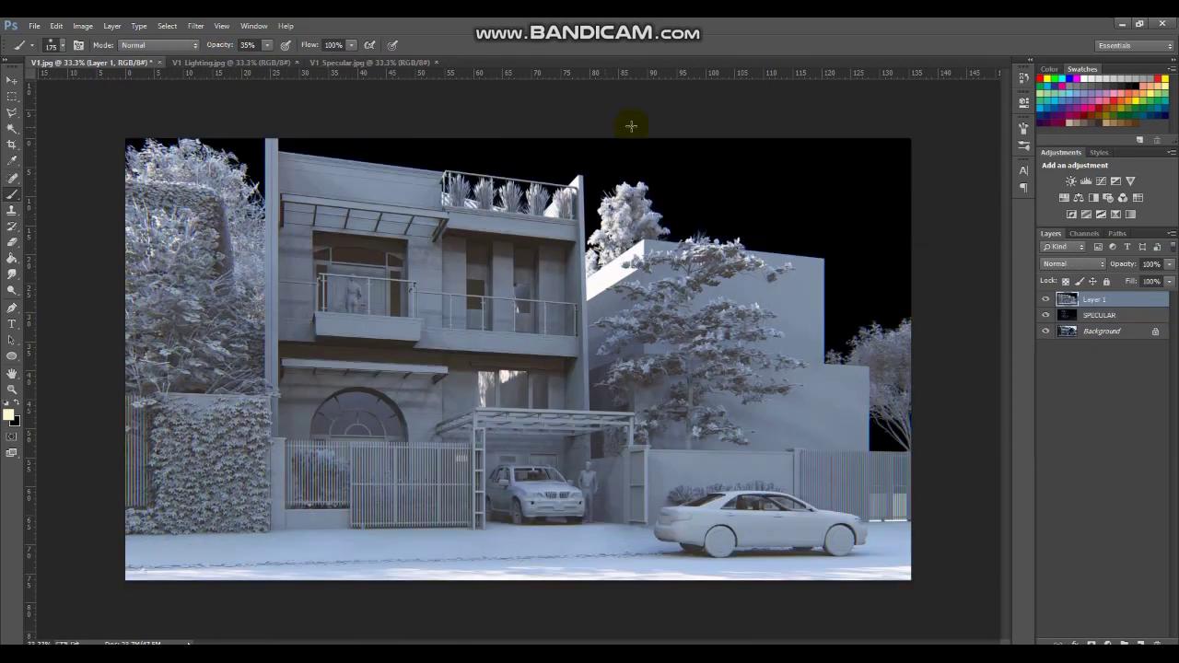
- Set Layer 1's blend mode to Soft Light and compare it on and off
click(1073, 264)
click(1068, 467)
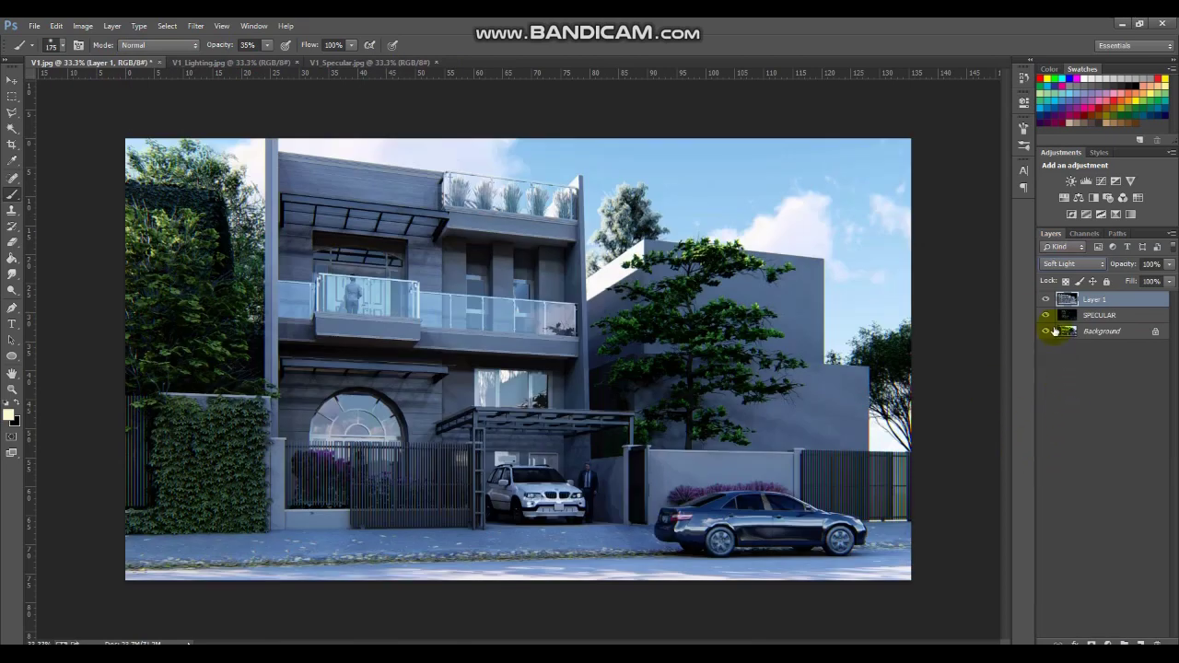
click(1047, 299)
click(1047, 299)
click(1046, 300)
click(1046, 300)
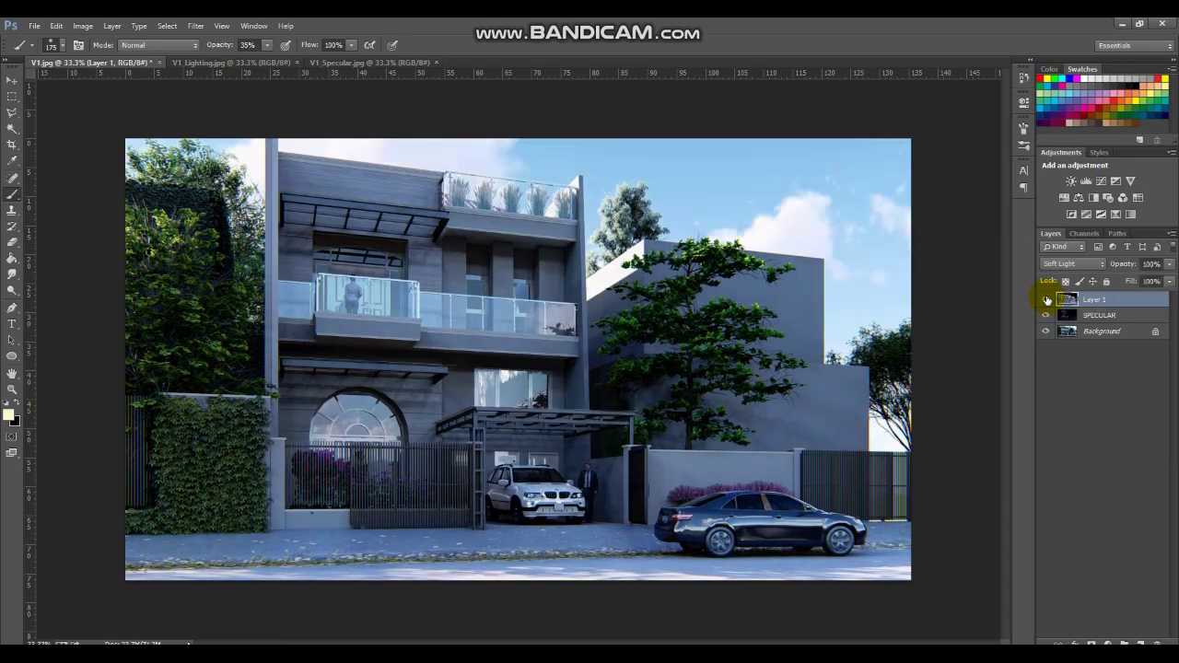
- Keep toggling the Soft Light lighting layer to compare, finishing with it hidden
click(1046, 299)
click(1046, 300)
click(1047, 300)
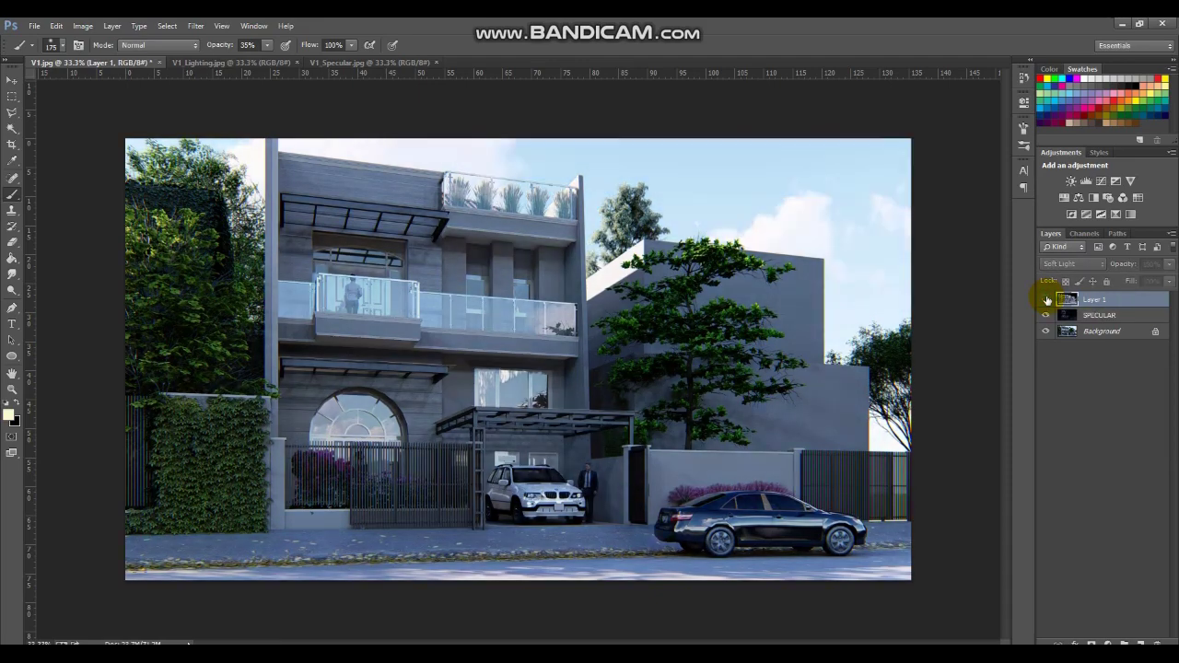
click(1047, 299)
click(1046, 299)
click(1046, 299)
click(1046, 300)
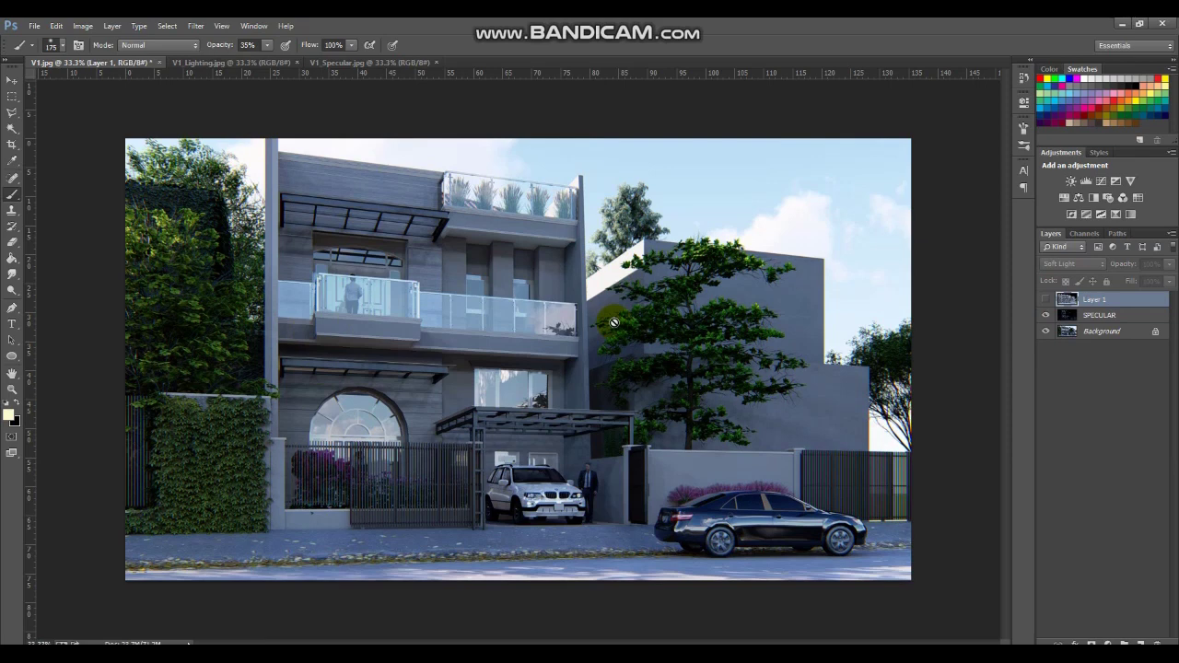
click(1046, 300)
click(1045, 299)
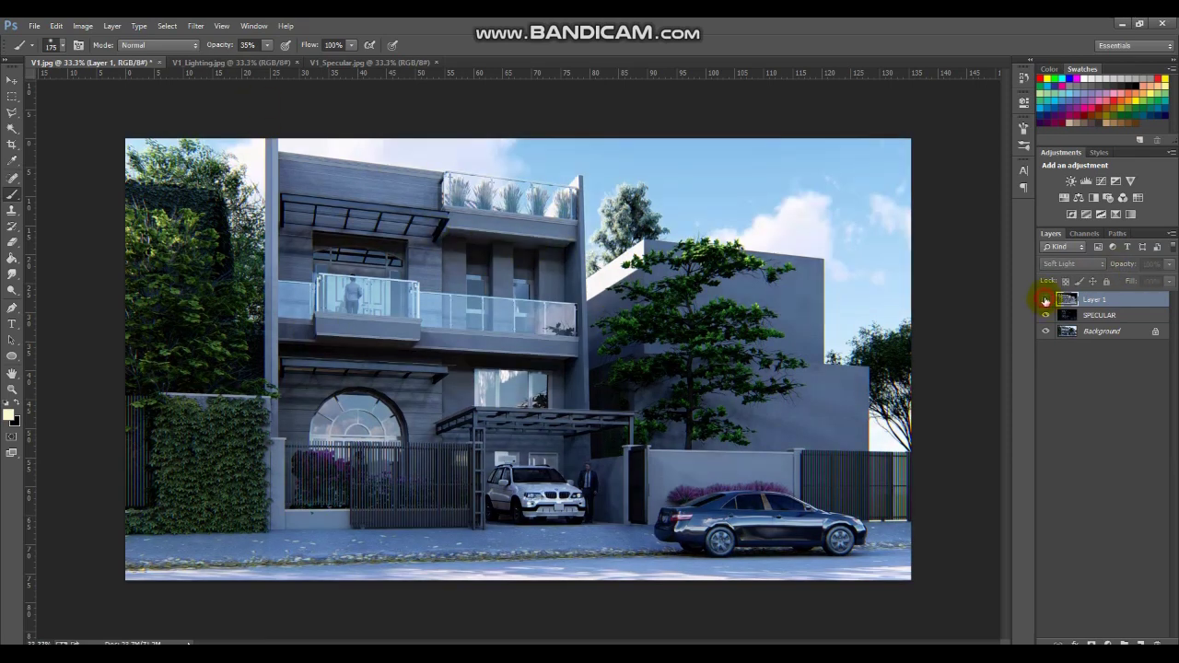
click(1045, 300)
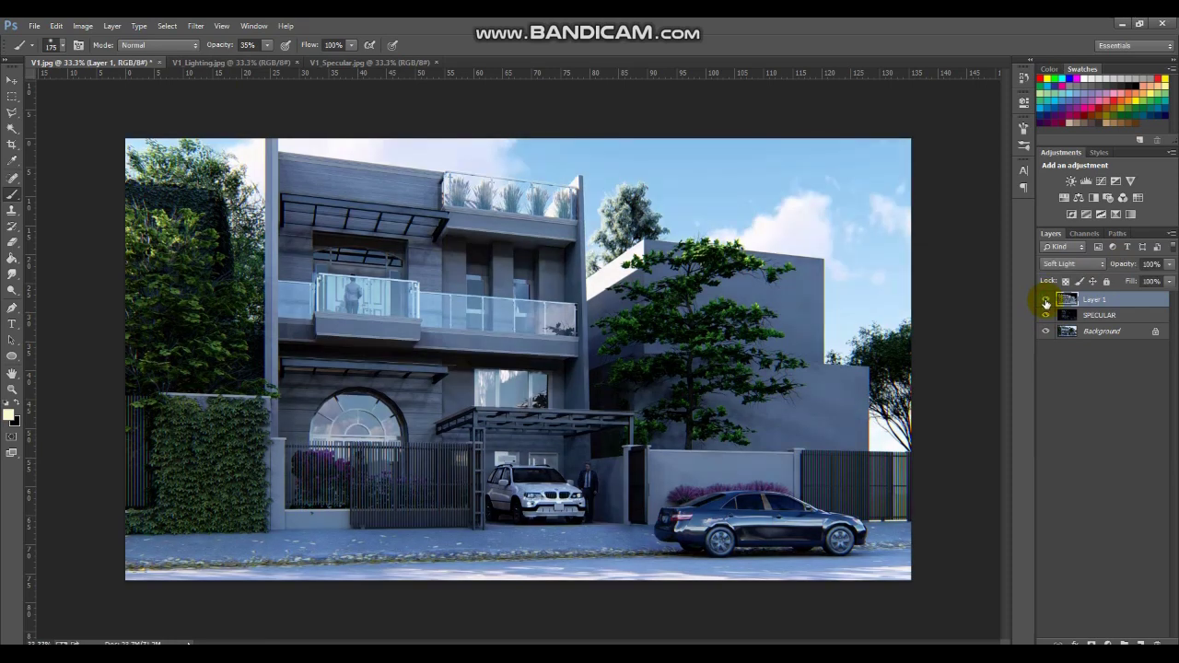
click(1046, 300)
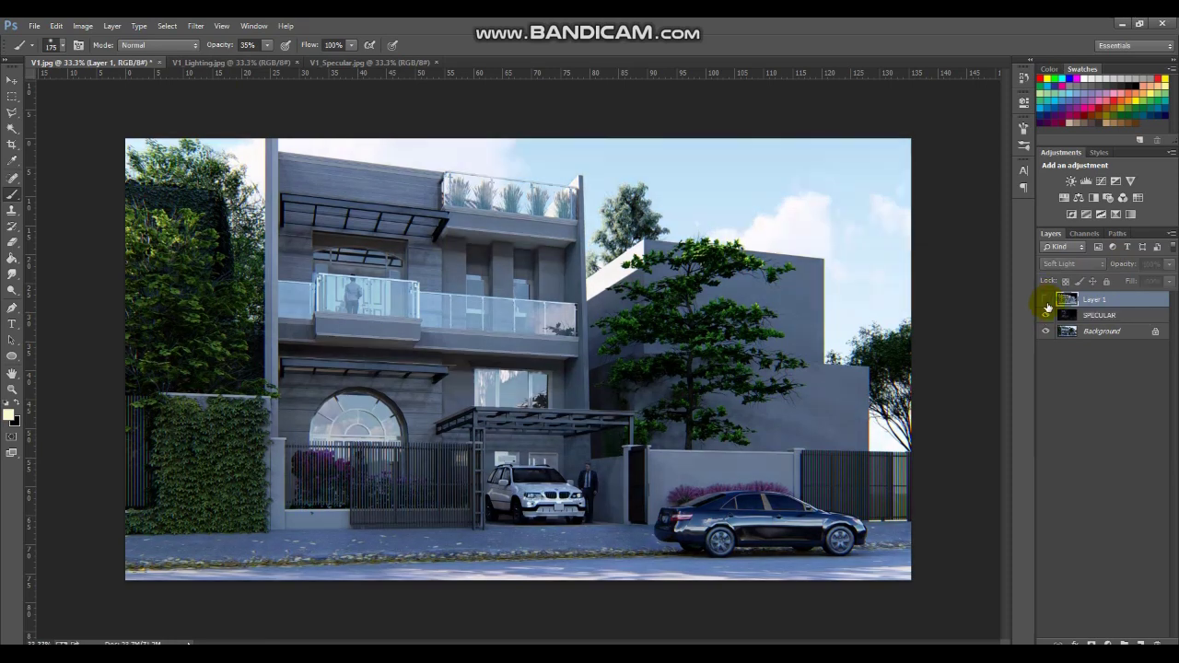
click(1045, 300)
click(1046, 300)
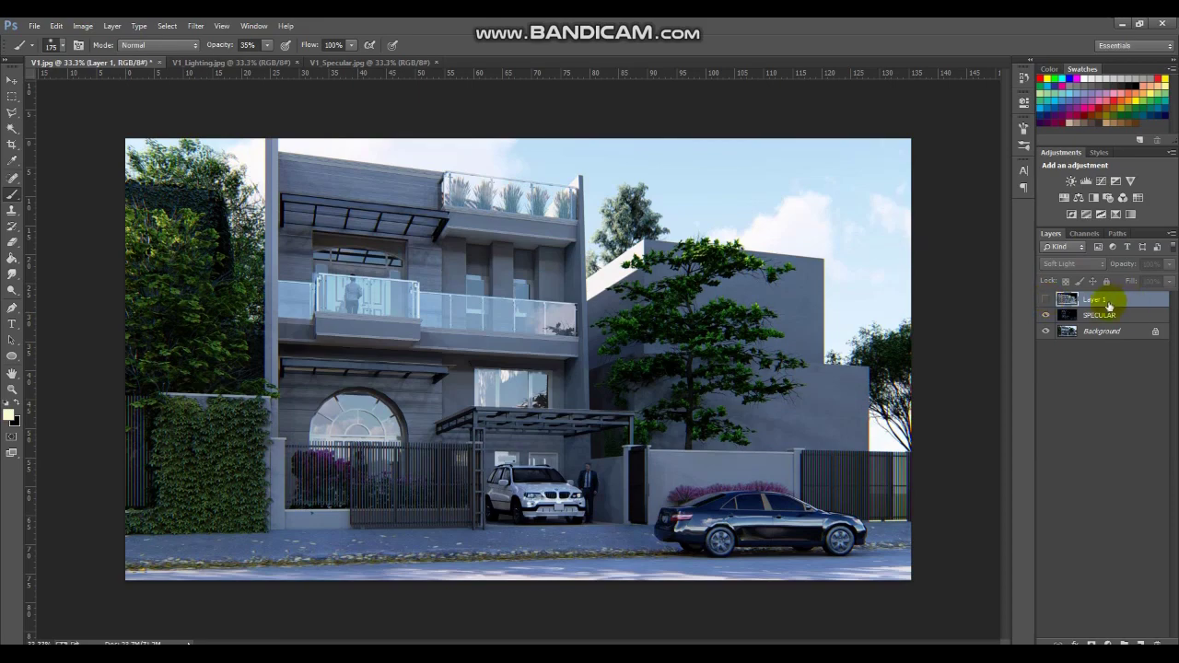
- Open and cancel Layer 1's blending options, then toggle the layer to compare
double_click(1112, 304)
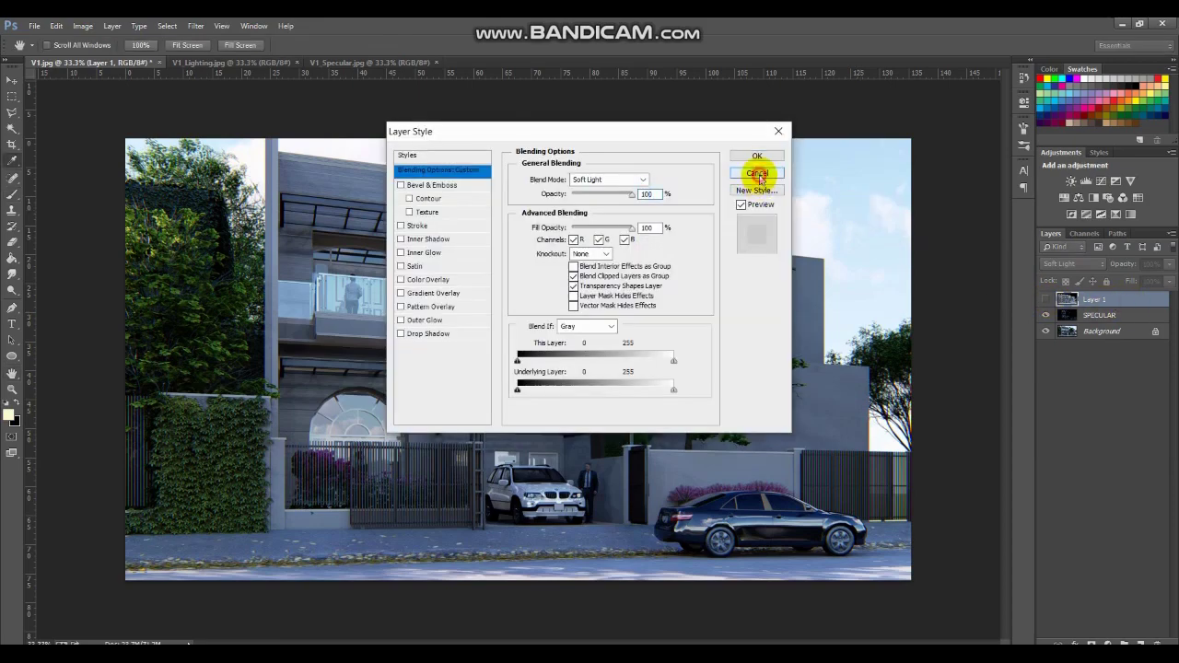
click(757, 165)
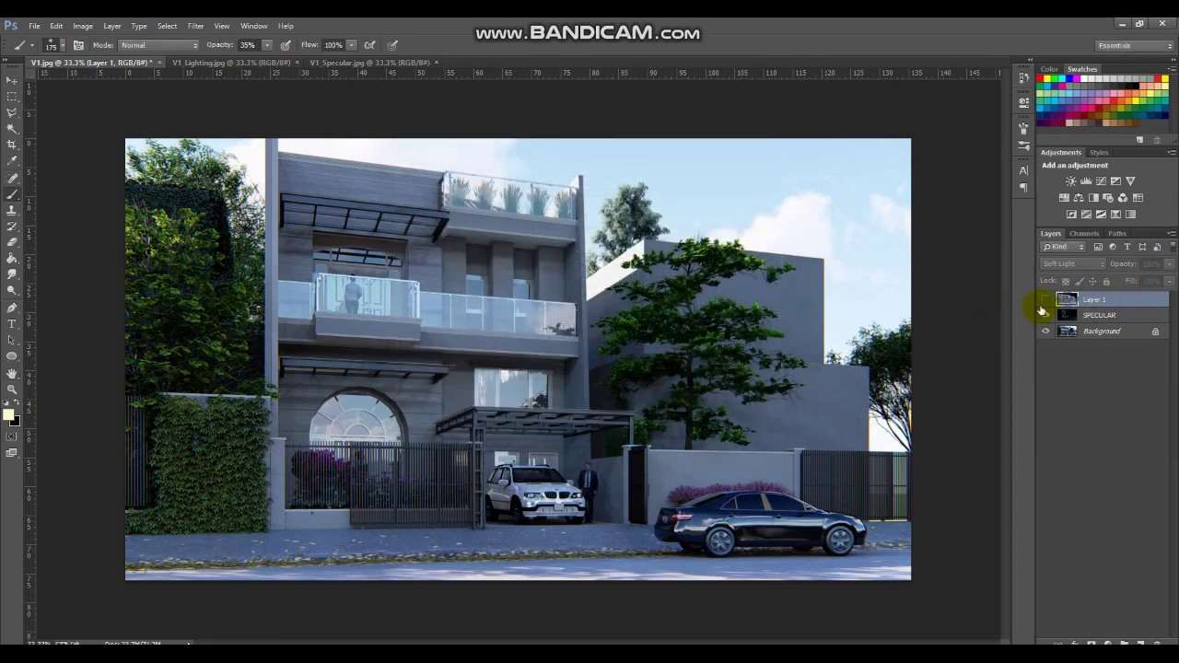
click(1045, 300)
click(1045, 300)
click(1045, 300)
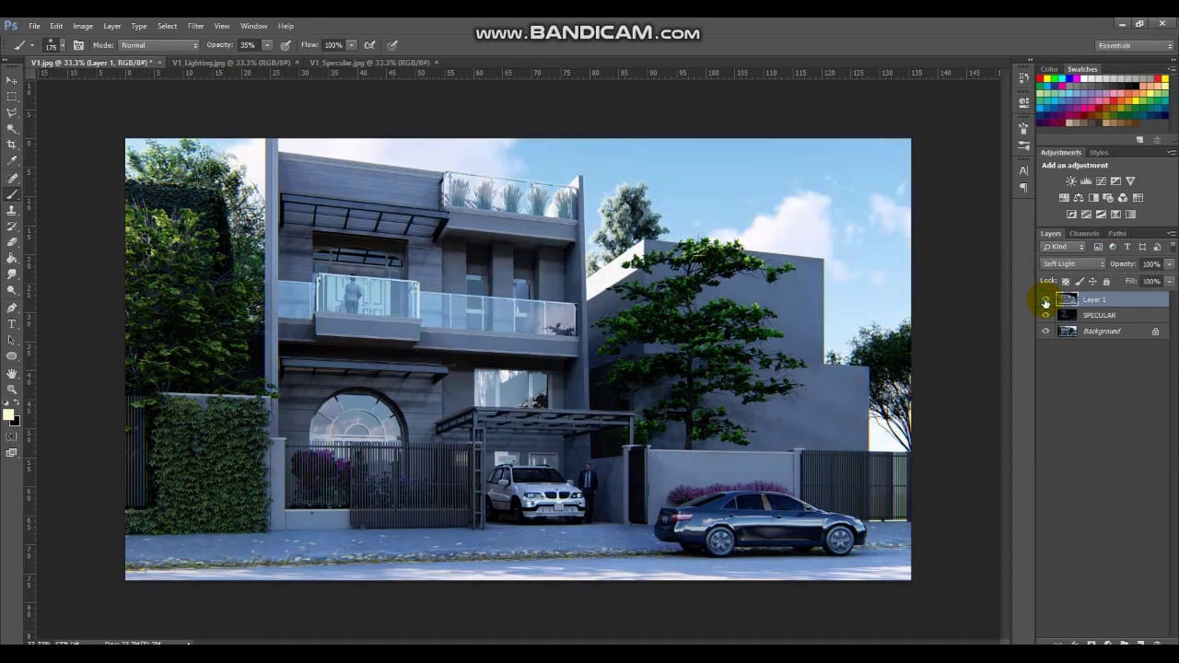
click(1046, 300)
click(1046, 300)
- Cycle Layer 1 through blend modes from Darken to Saturation, then hide it
click(1073, 264)
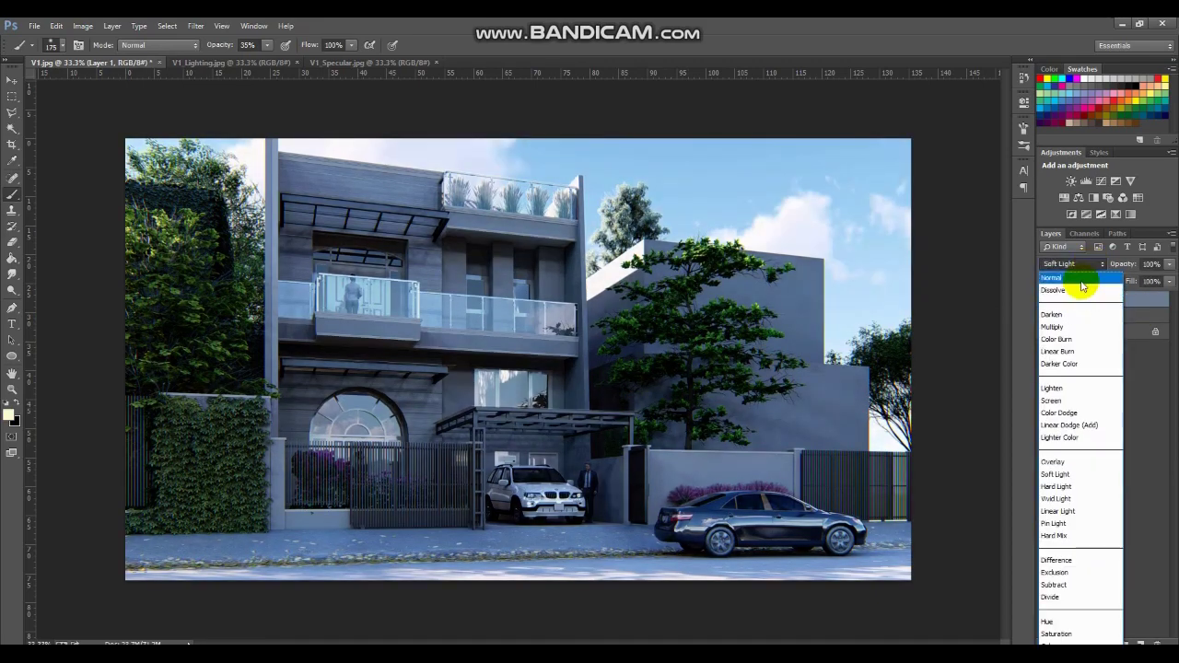
click(1073, 316)
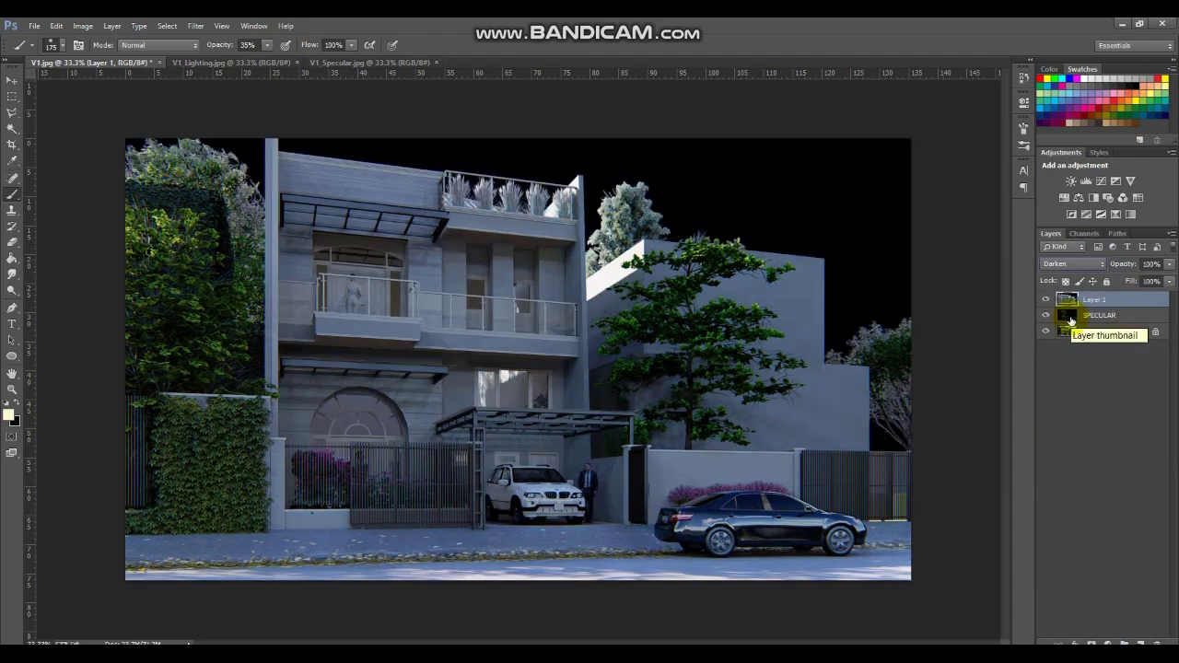
key(Down)
key(Down)
key(Down)
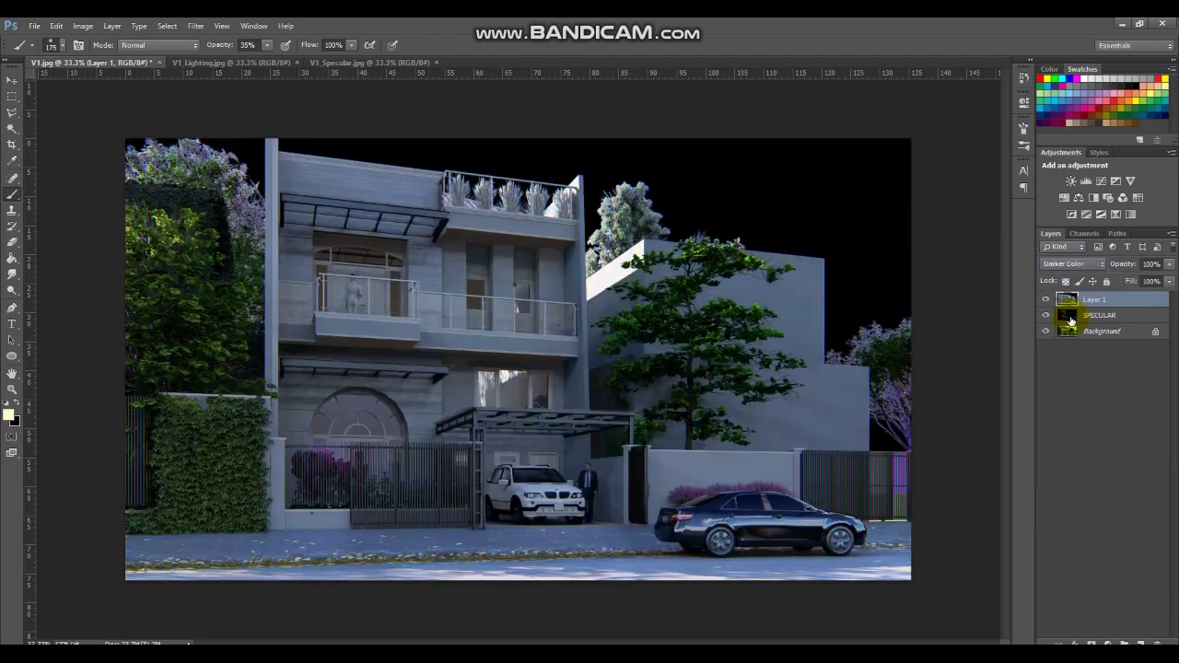
key(Down)
key(Down)
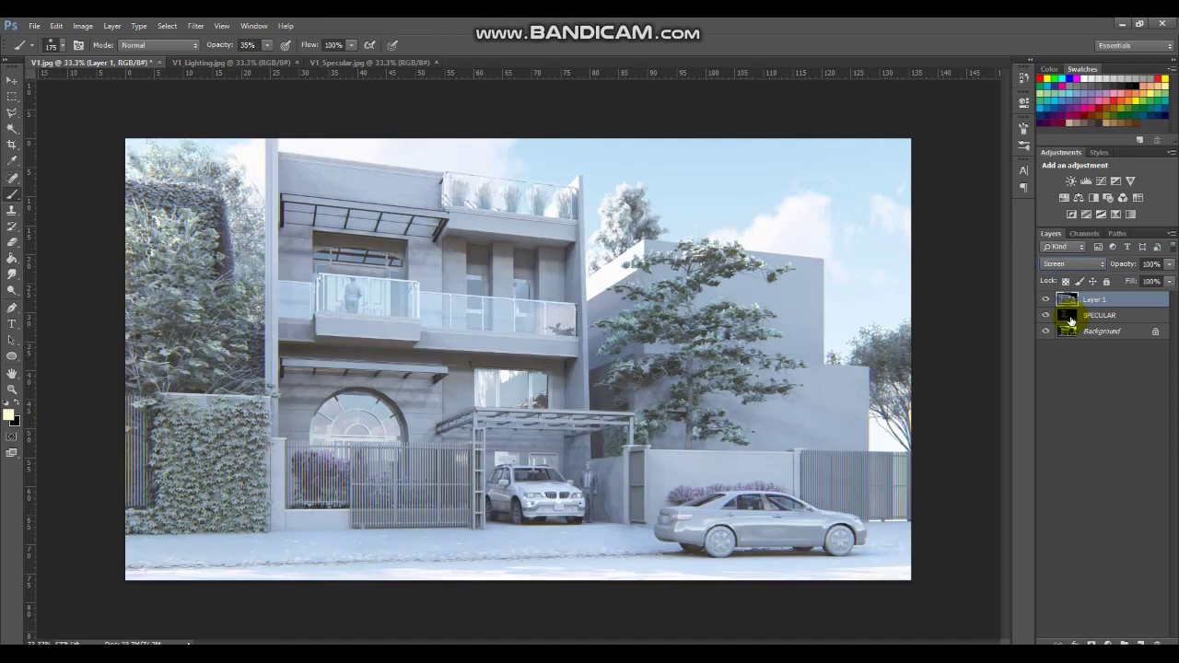
key(Down)
key(Down)
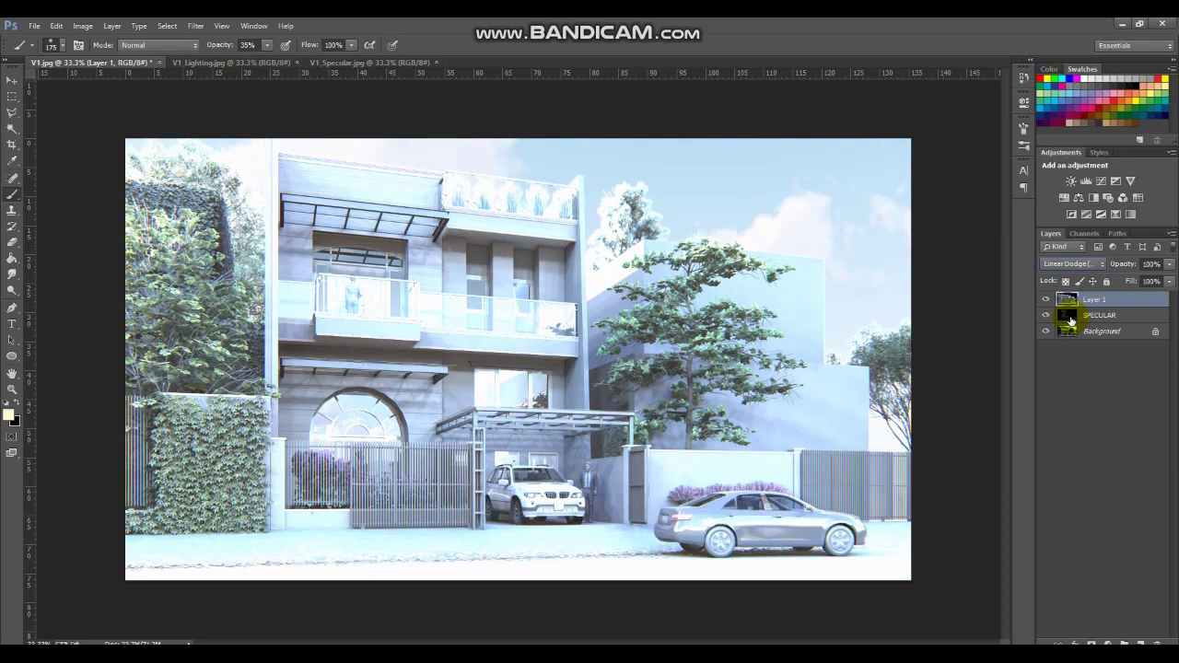
key(Down)
key(Down)
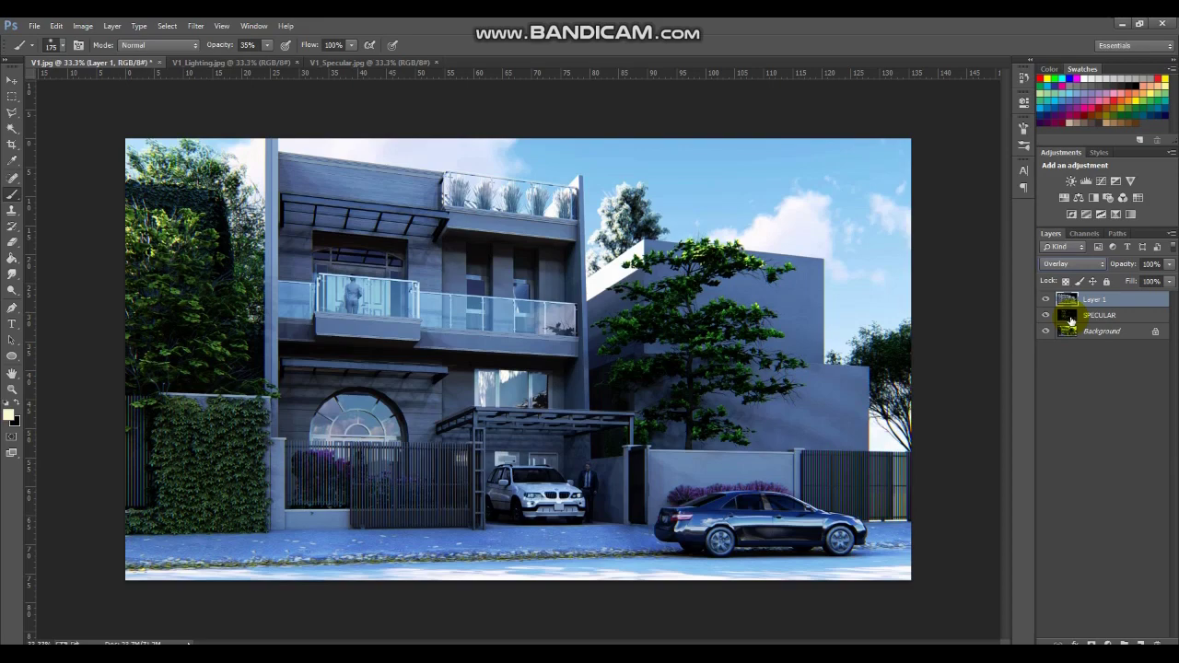
key(Down)
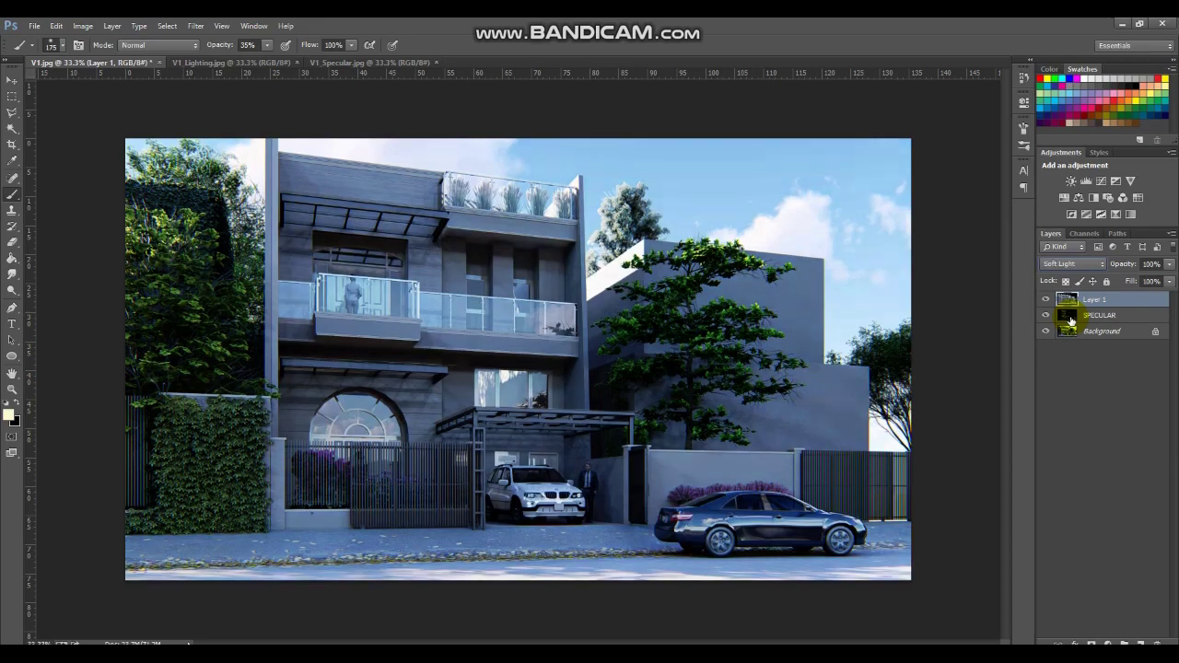
key(Down)
key(Down)
key(Down)
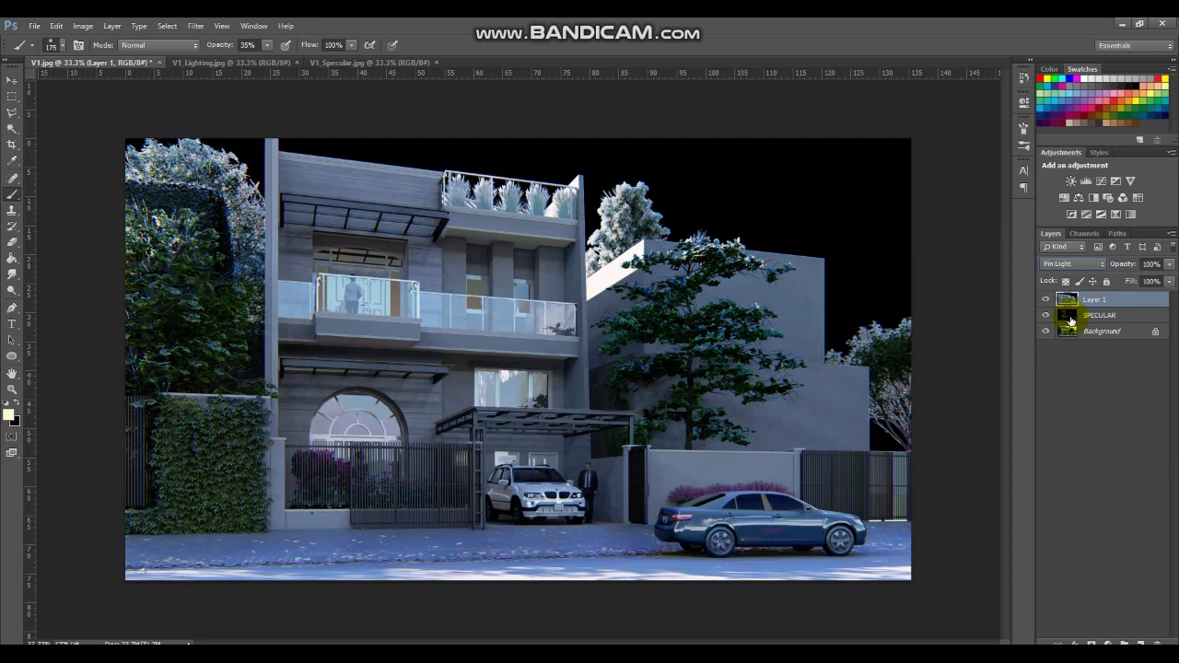
key(Down)
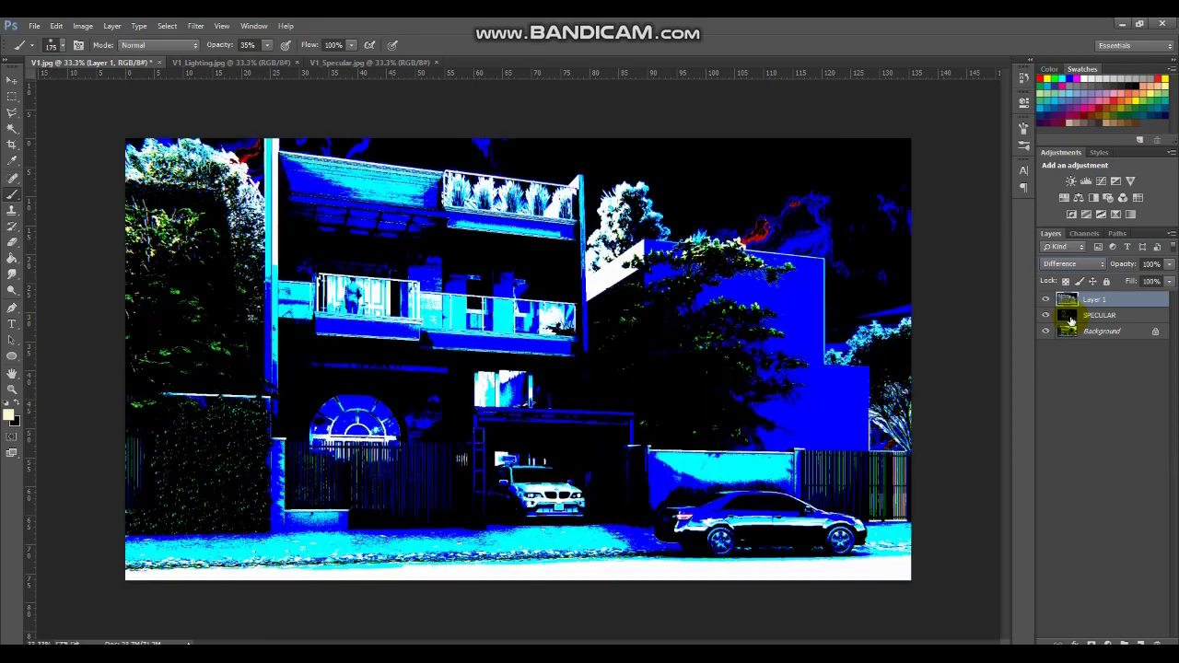
key(Down)
key(Down)
key(Down)
key(Down)
key(Down)
key(Down)
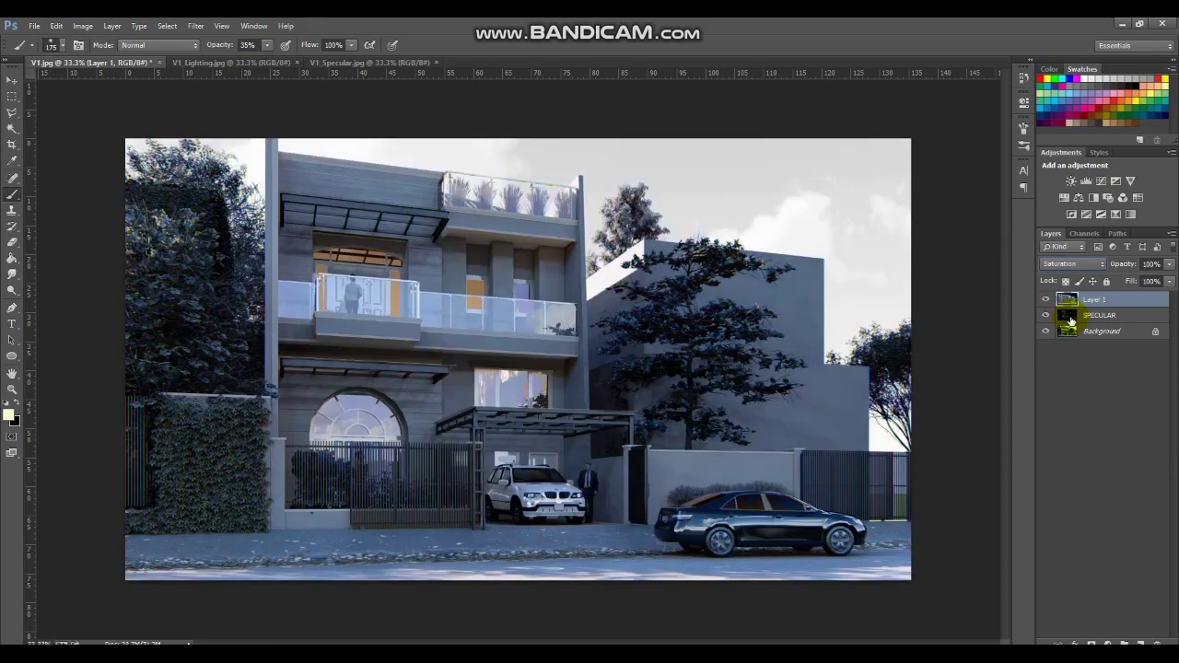
key(Up)
key(Down)
click(1046, 299)
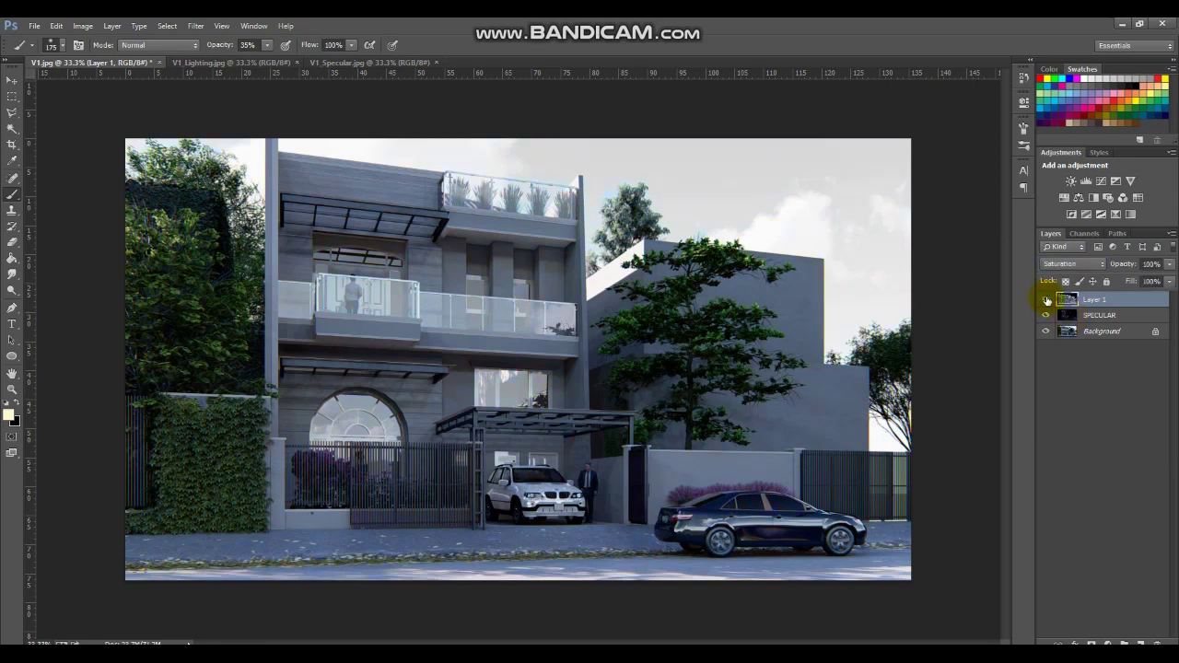
click(1046, 299)
click(1046, 300)
click(1047, 300)
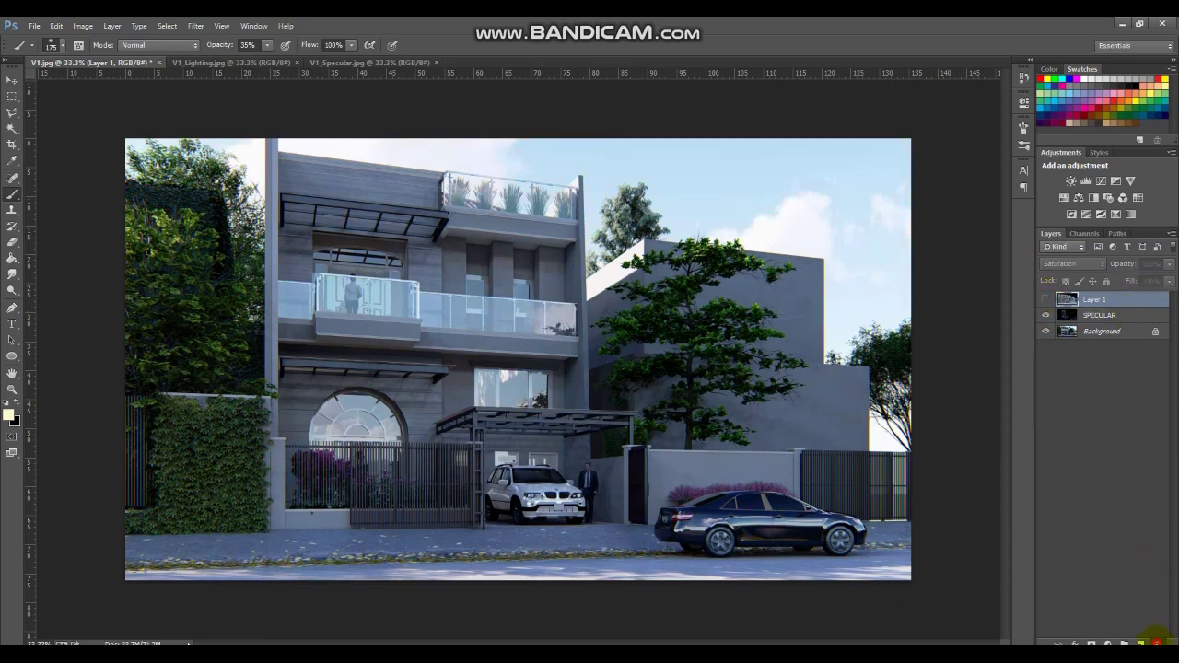
click(1156, 642)
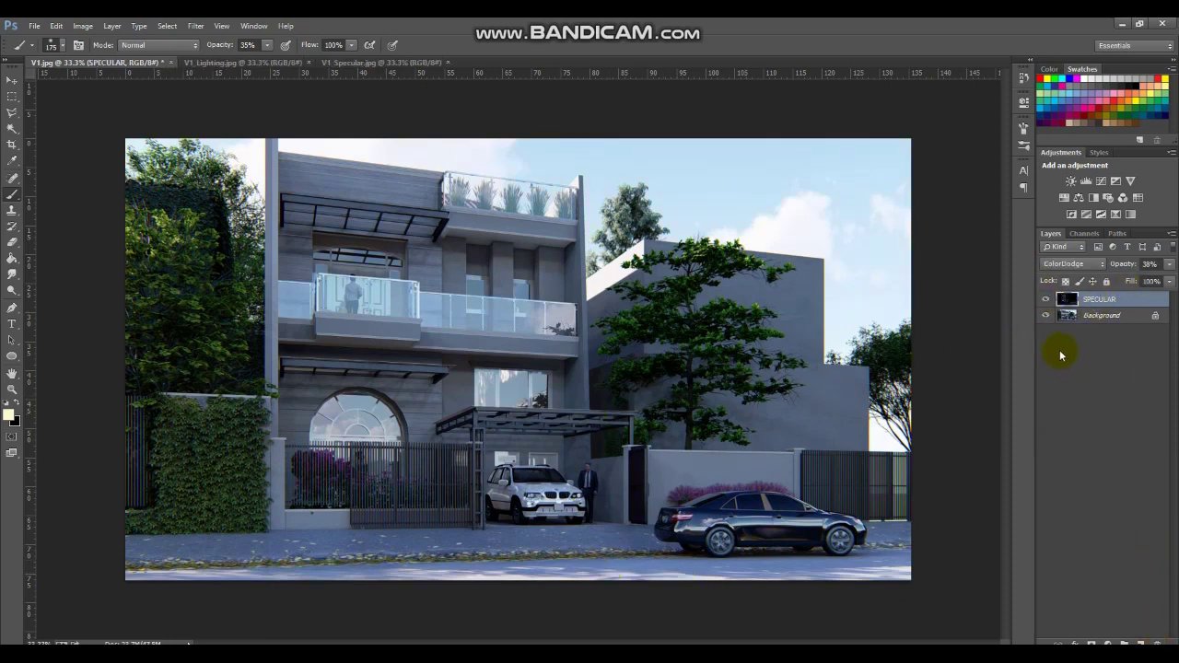
click(1046, 300)
click(1046, 300)
click(1047, 302)
click(1047, 302)
click(1047, 302)
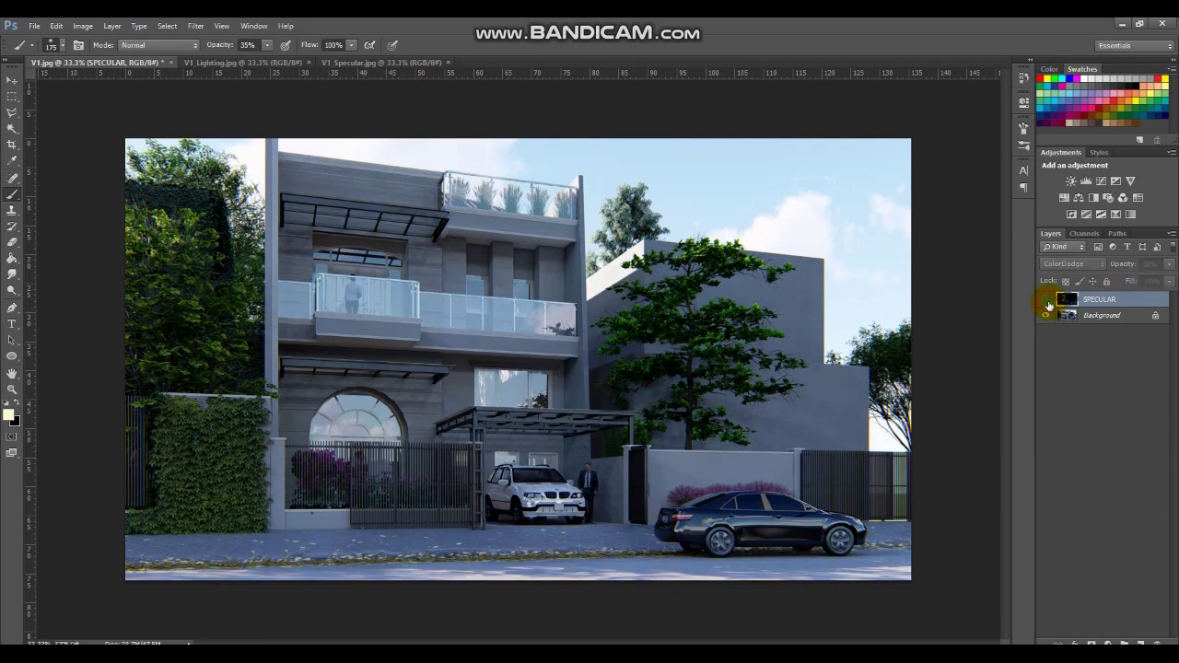
click(1048, 302)
click(1047, 302)
click(1047, 302)
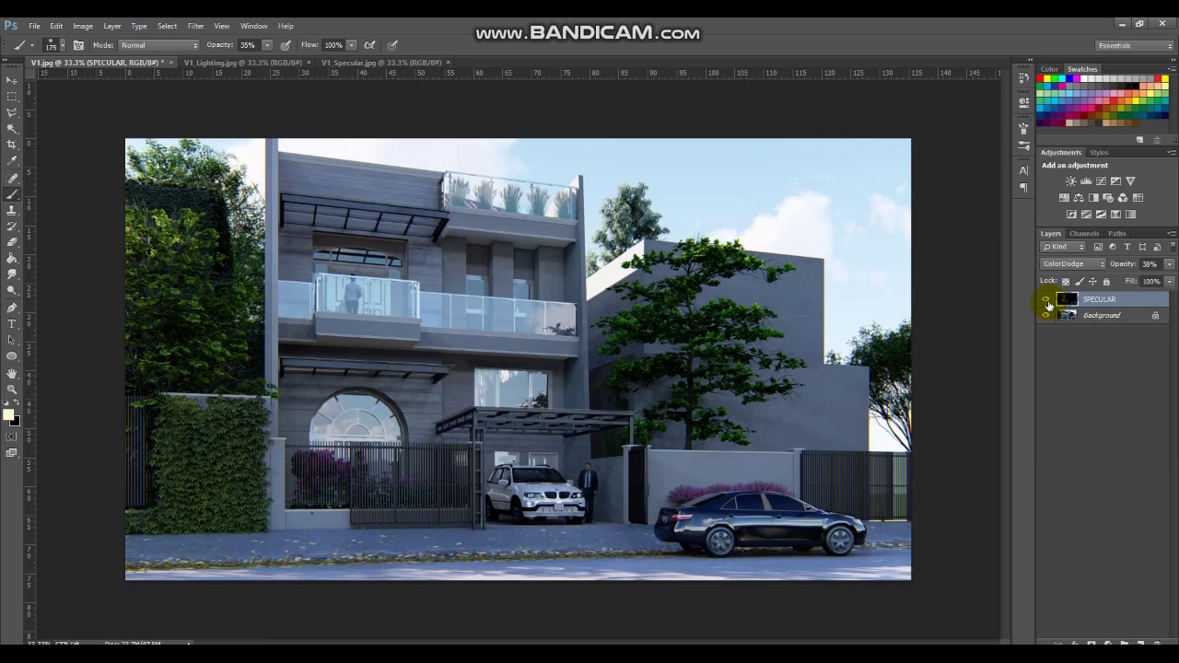
click(1047, 302)
click(1047, 303)
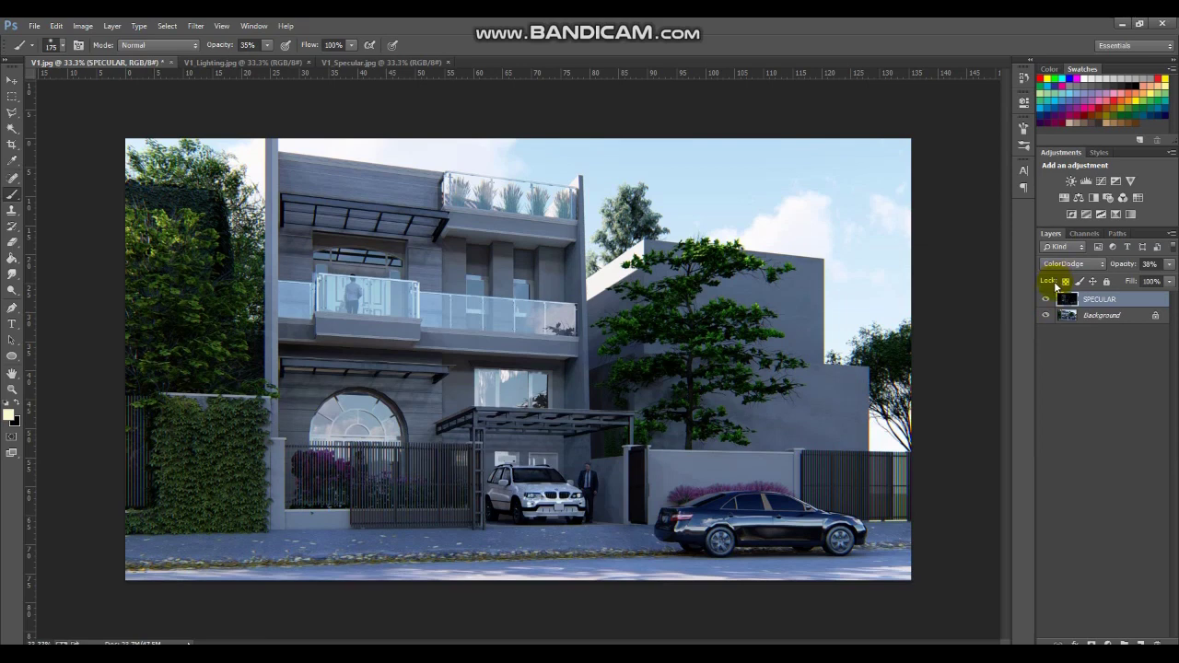
click(1048, 301)
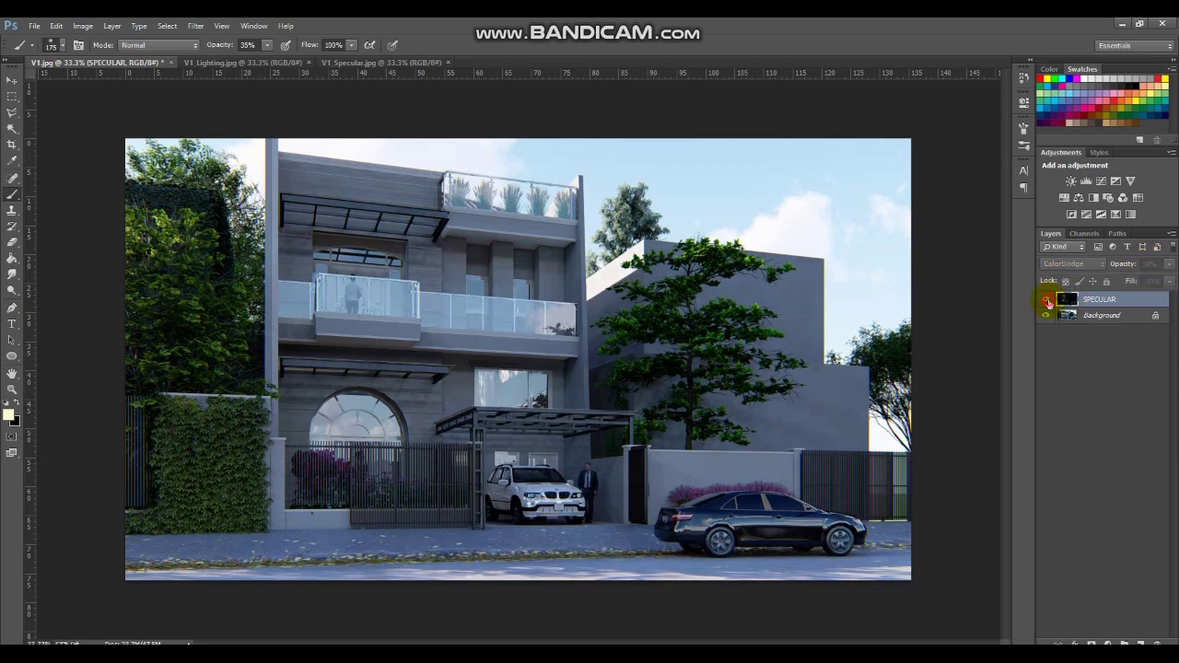
click(1047, 301)
click(1048, 302)
click(1047, 302)
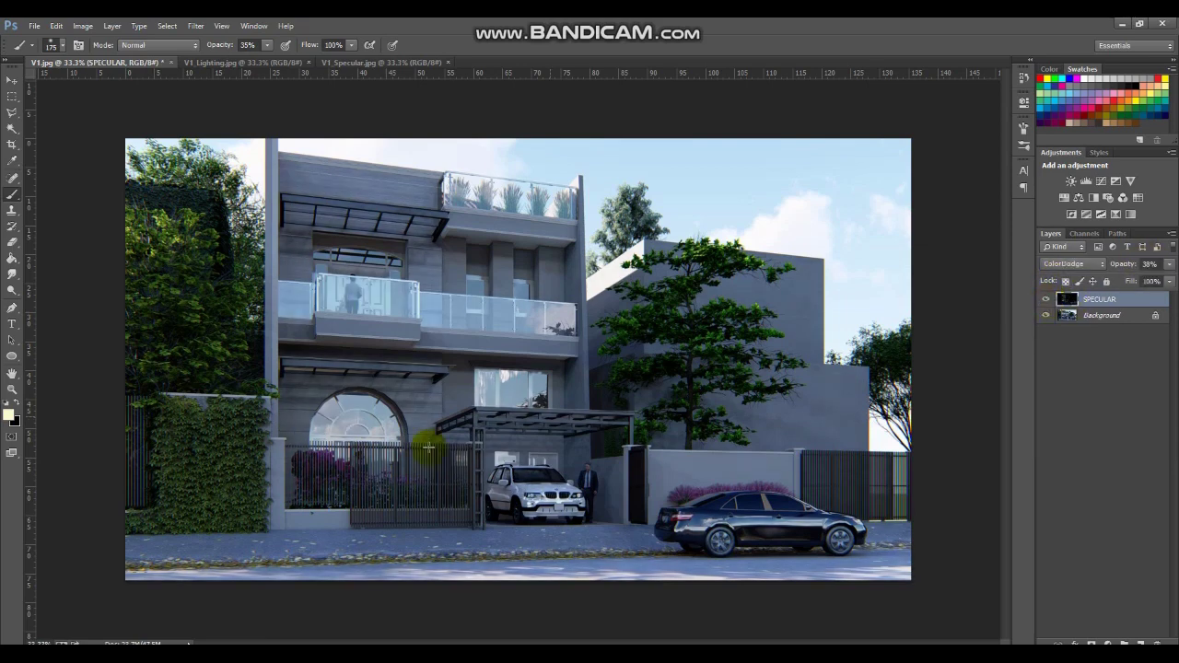
- Zoom into the facade's left side and toggle SPECULAR to judge its highlights
key(ctrl+plus)
key(ctrl+plus)
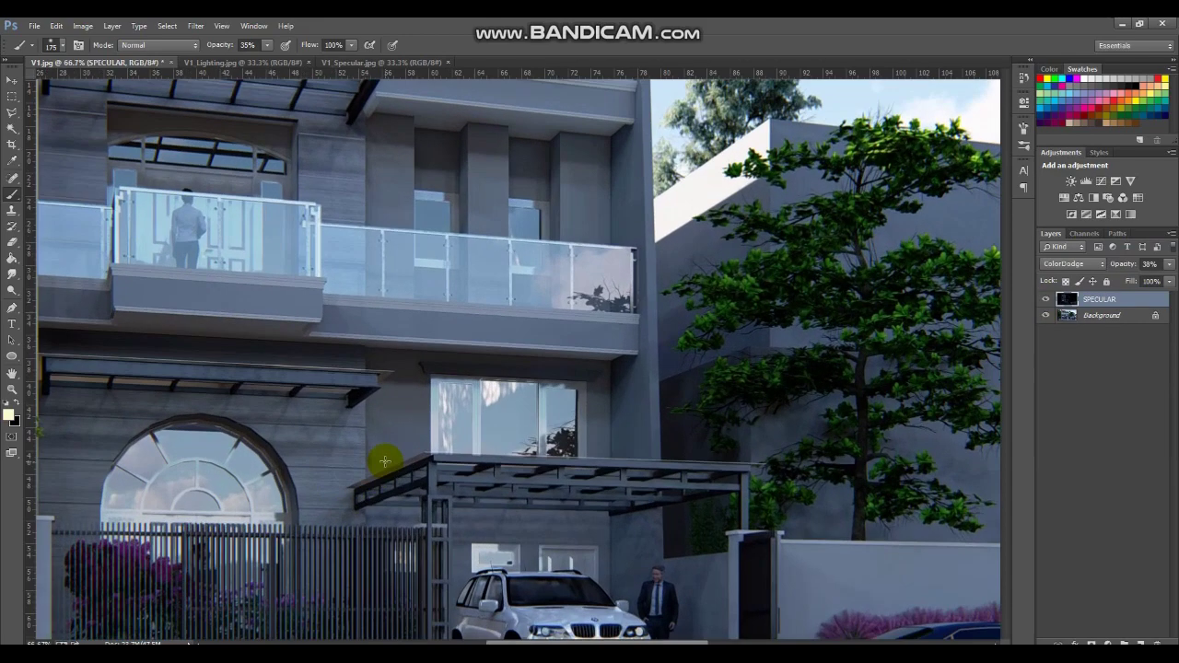
drag(564, 633, 771, 633)
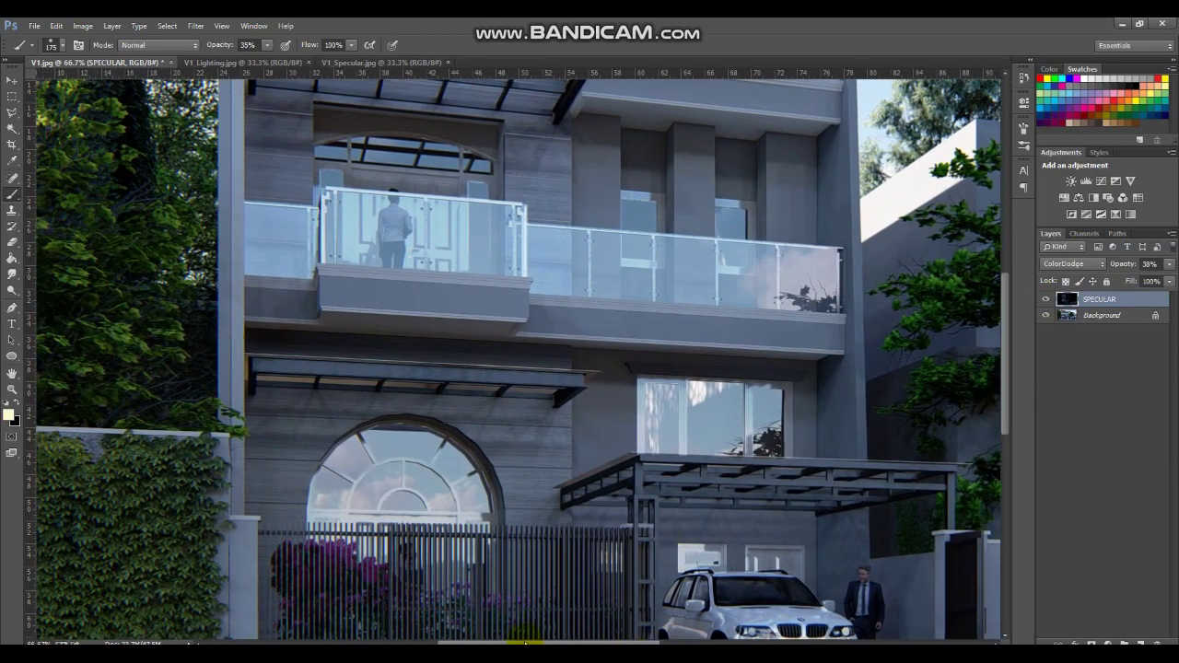
click(1047, 302)
click(1047, 302)
click(1047, 302)
click(1048, 302)
click(1047, 302)
click(1048, 303)
click(1047, 302)
click(1048, 302)
- Compare the upper floors with the SPECULAR layer on and off
scroll(797, 384, up, 1)
scroll(798, 384, up, 1)
scroll(798, 385, up, 3)
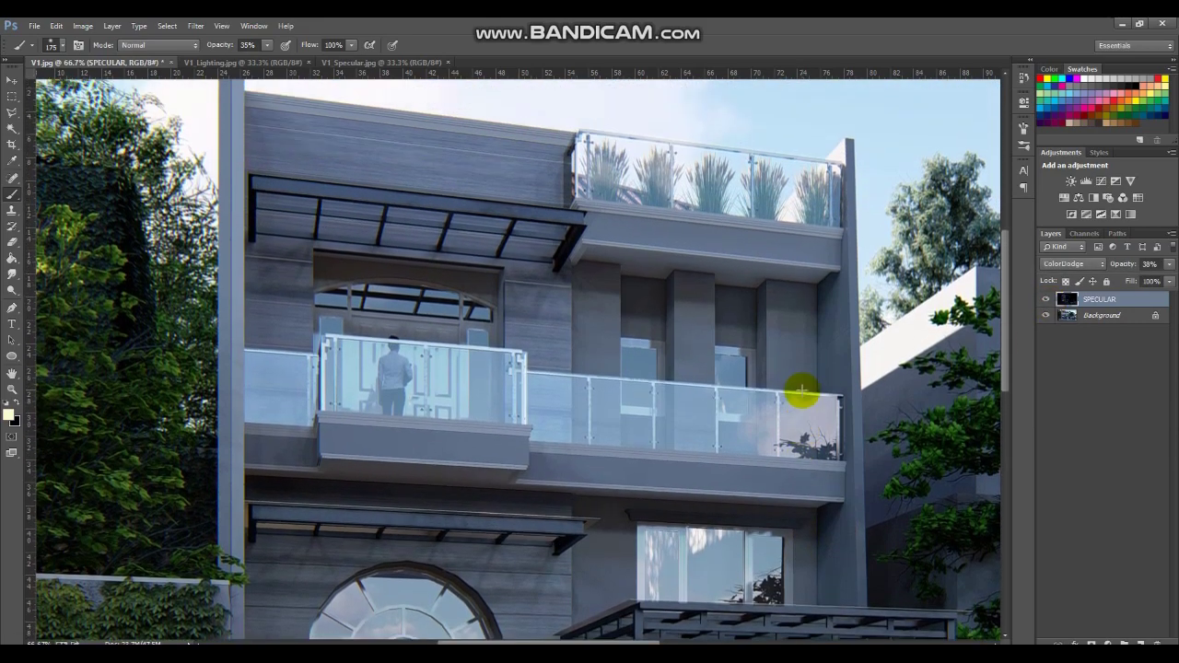
click(1045, 300)
click(1045, 300)
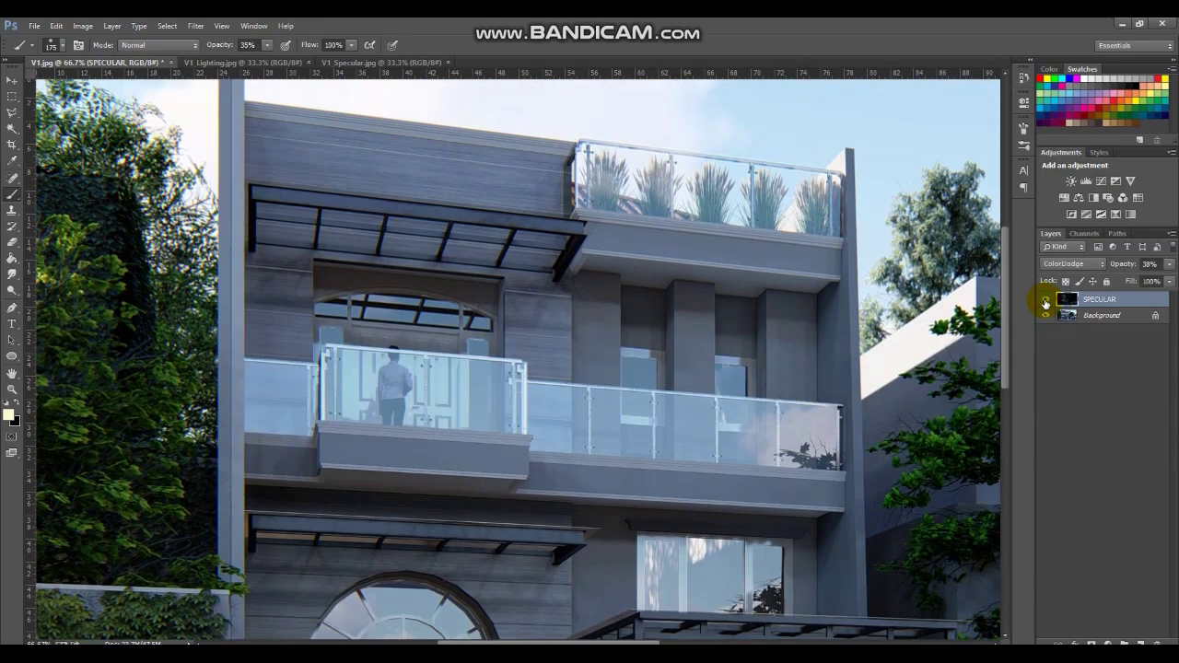
click(1046, 302)
click(1046, 302)
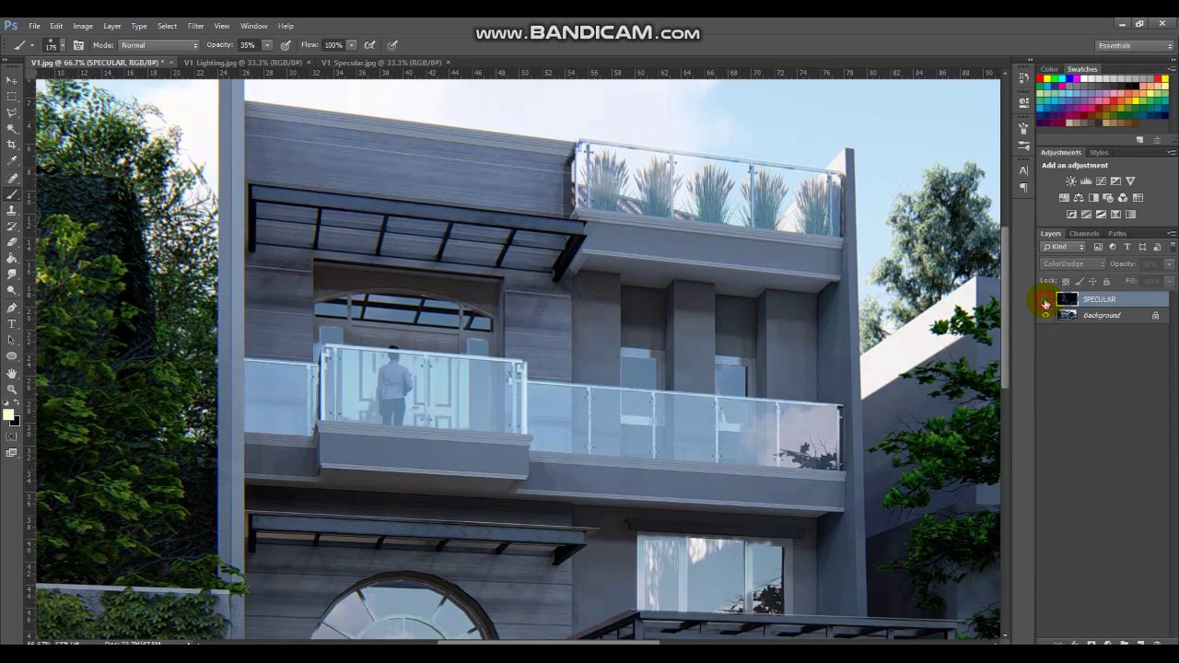
click(1046, 302)
click(1045, 303)
- Lower the SPECULAR layer's opacity from 38% to 25% and compare it on and off
click(1169, 264)
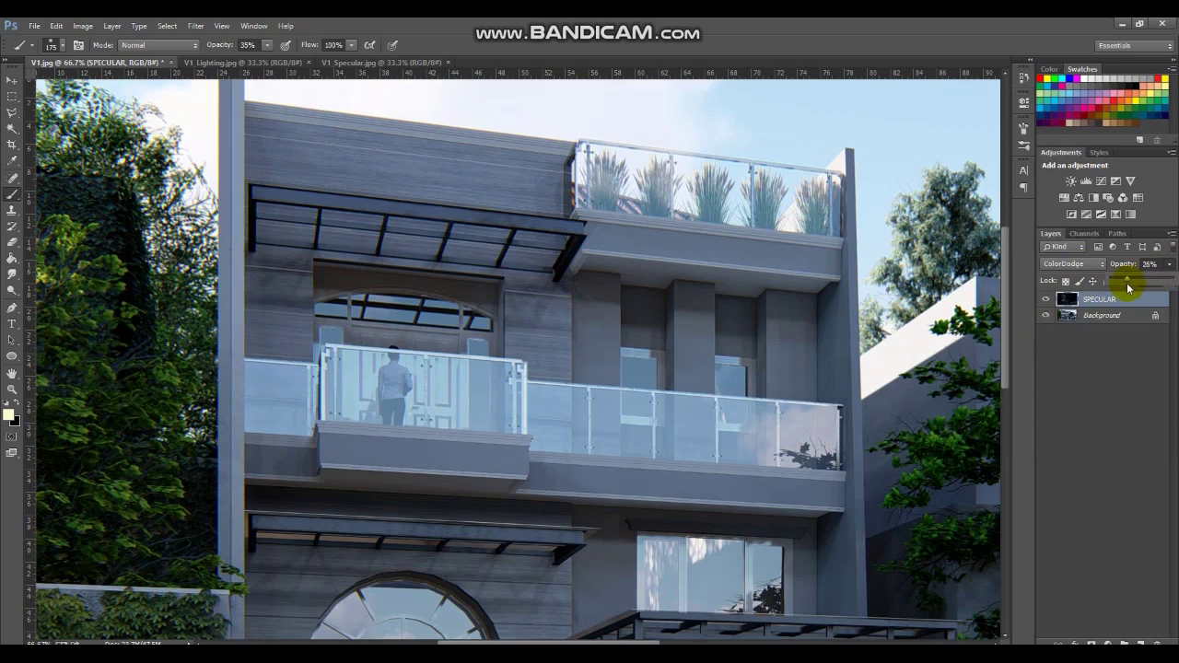
click(1046, 302)
click(1047, 302)
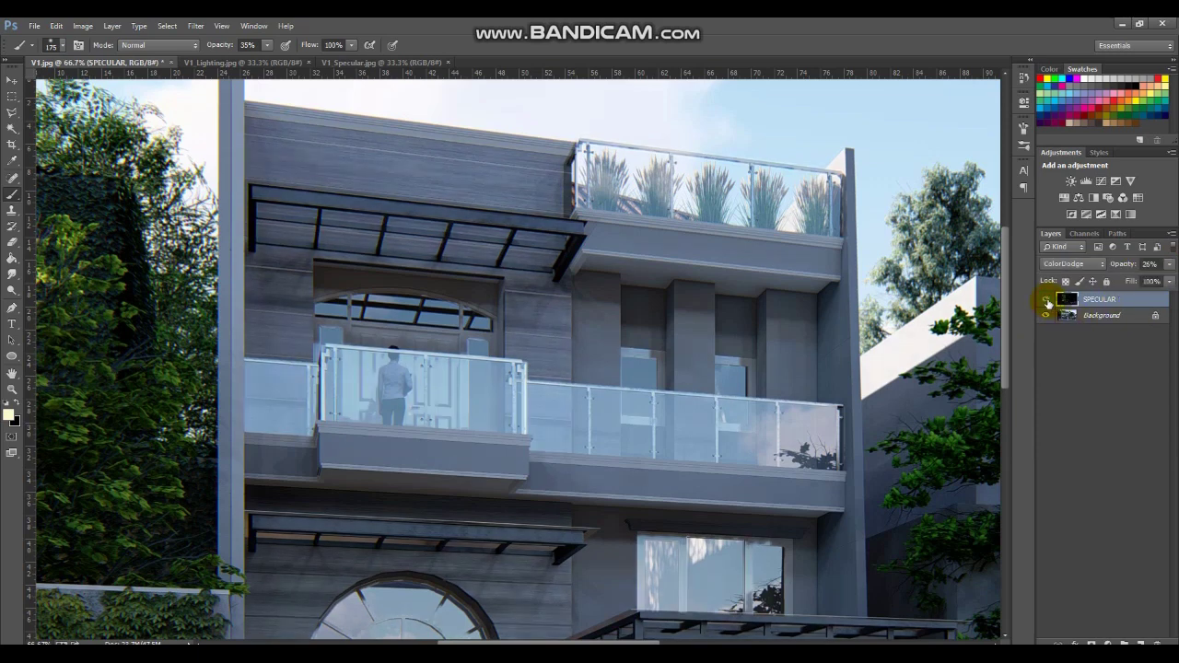
click(1046, 303)
click(1047, 302)
click(1047, 302)
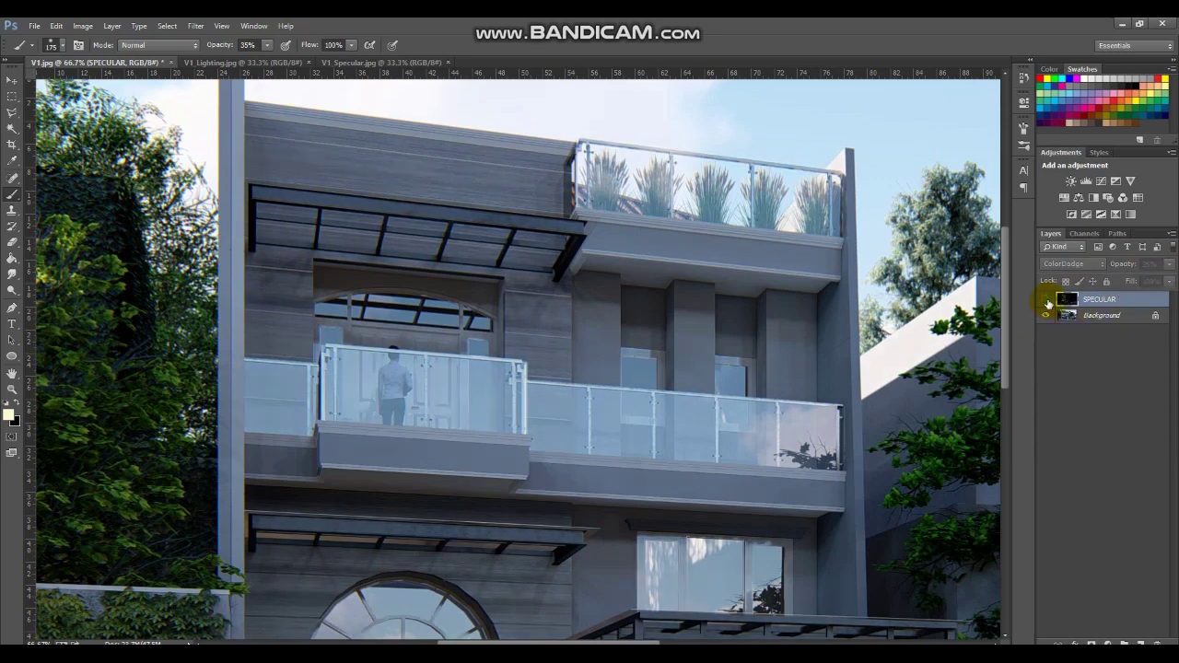
click(1046, 302)
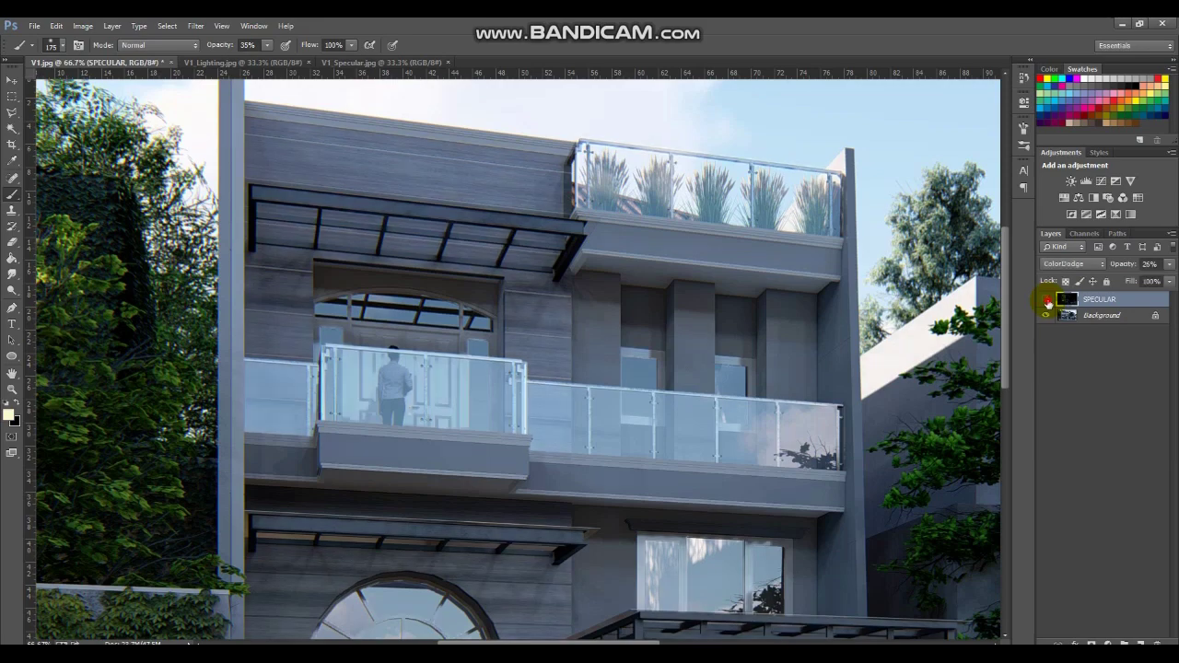
click(1047, 302)
click(1047, 302)
click(1047, 302)
click(1047, 302)
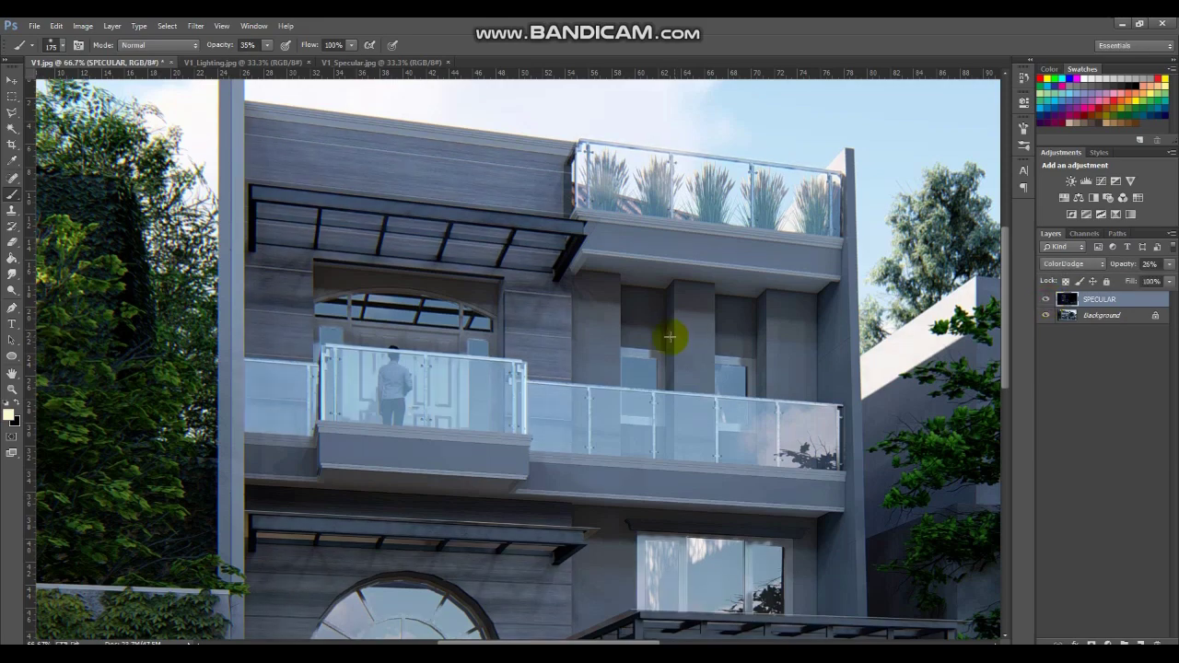
scroll(670, 337, down, 2)
scroll(657, 329, down, 3)
- Check the SPECULAR layer's effect, then stamp all visible layers into a new merged layer
key(ctrl+0)
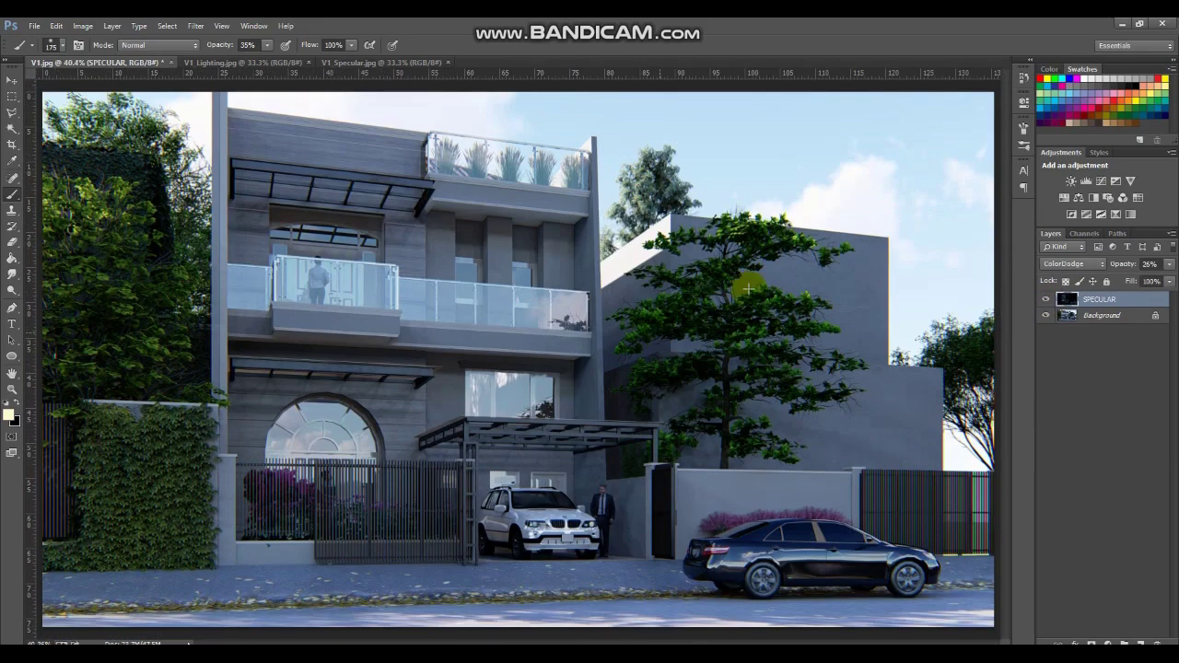
click(1046, 302)
click(1047, 302)
key(ctrl+alt+shift+e)
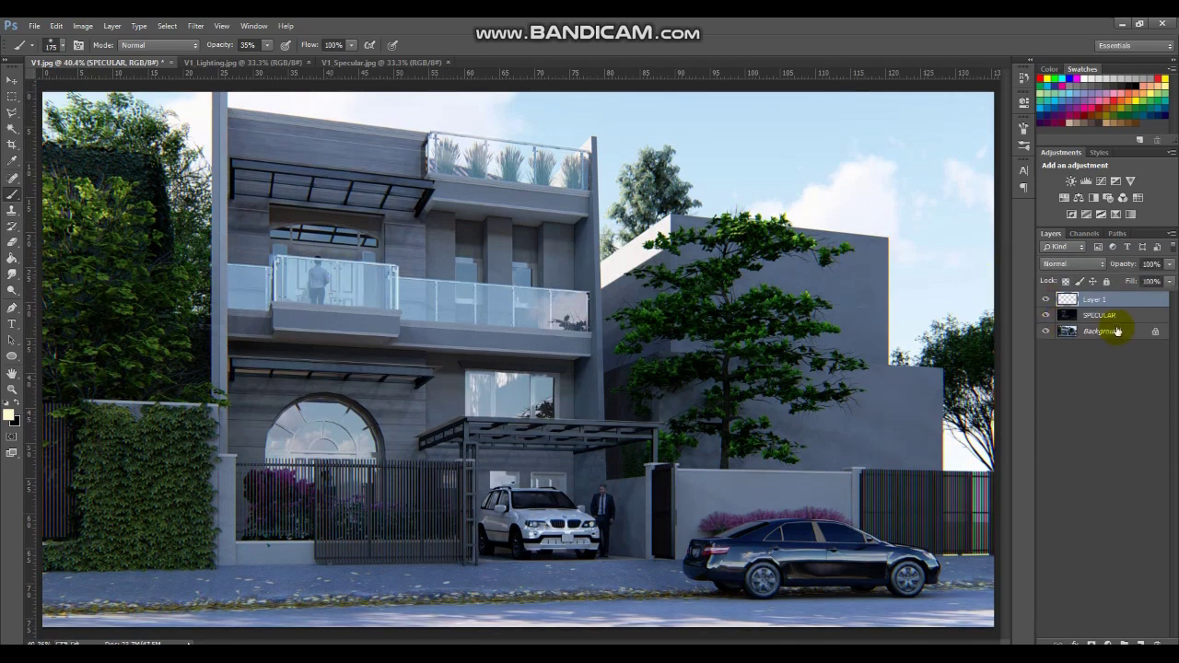
- Rename the new merged layer 'SHIFT+CTRL+ALT+E'
double_click(1096, 300)
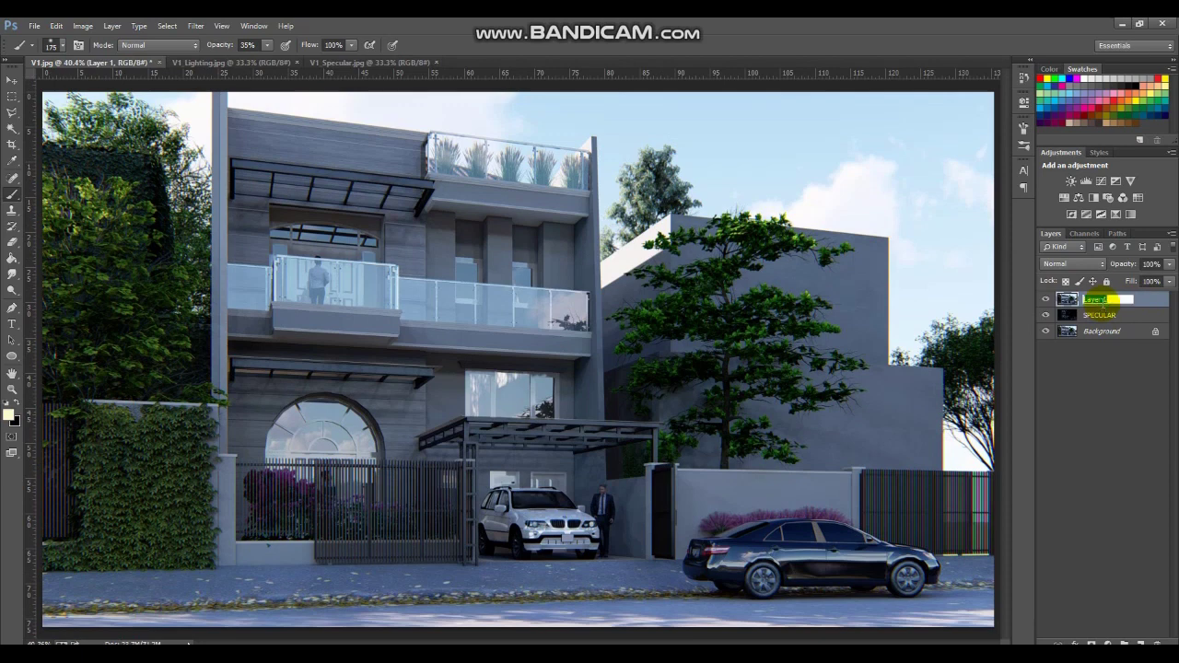
text(SHIFT+CTR)
text(SHIFT)
text(+CTRL)
key(Return)
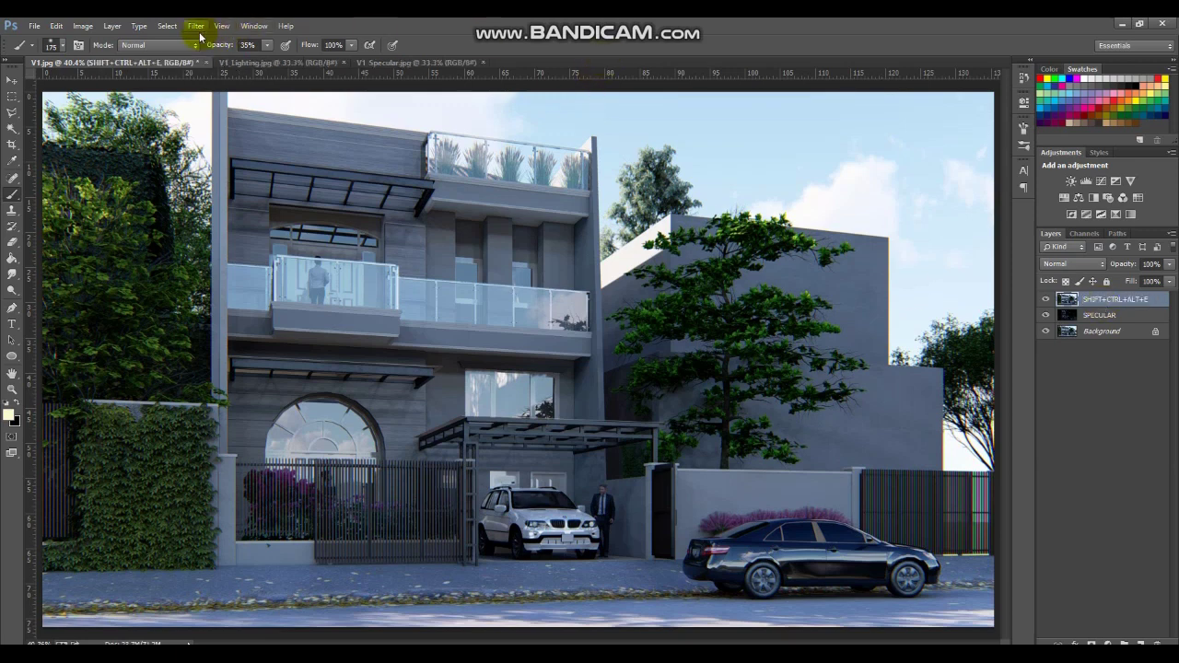
click(195, 26)
- In Camera Raw, set white balance by sampling the grey facade wall for a subtle warm tone
click(230, 115)
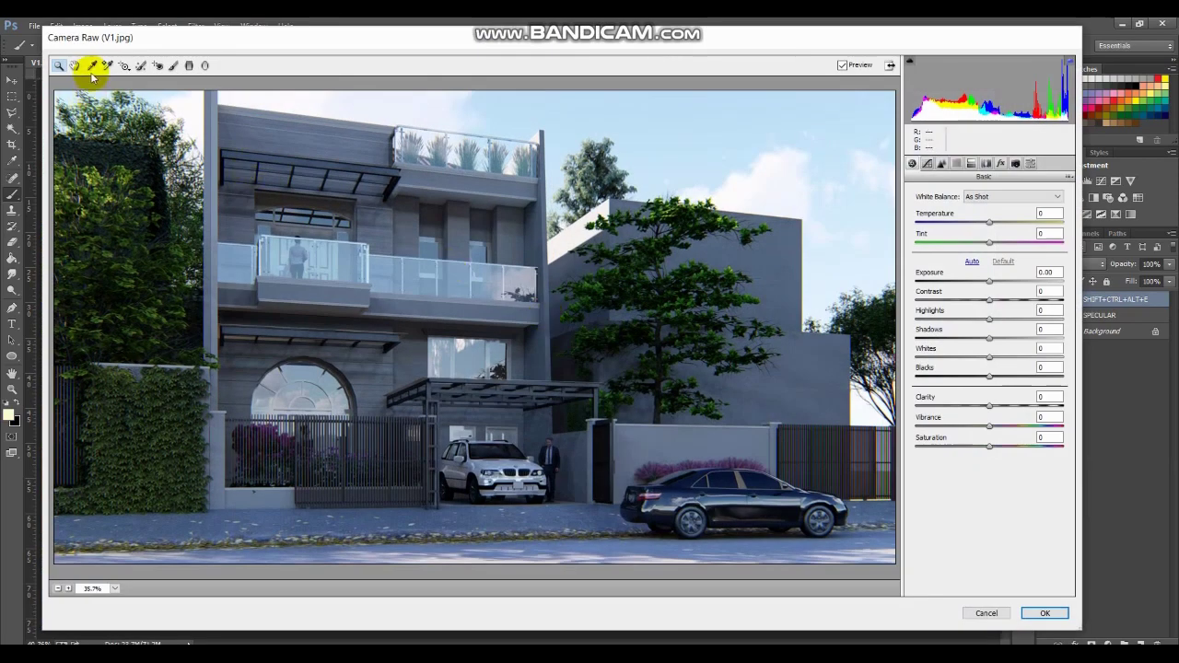
click(92, 65)
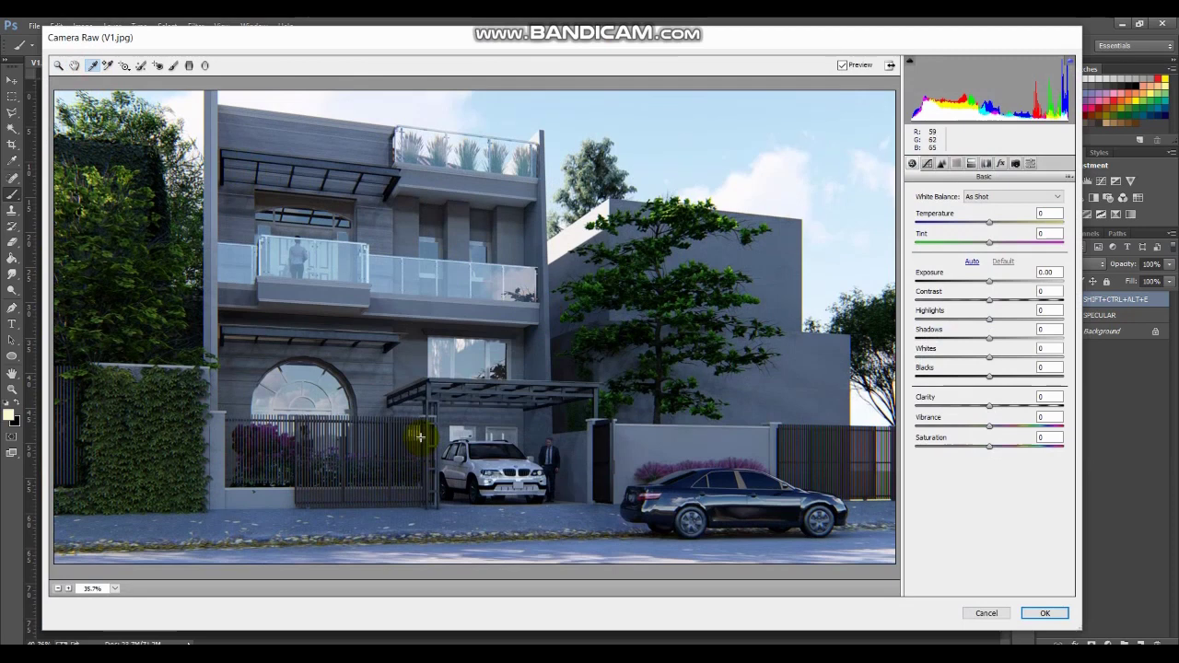
click(467, 193)
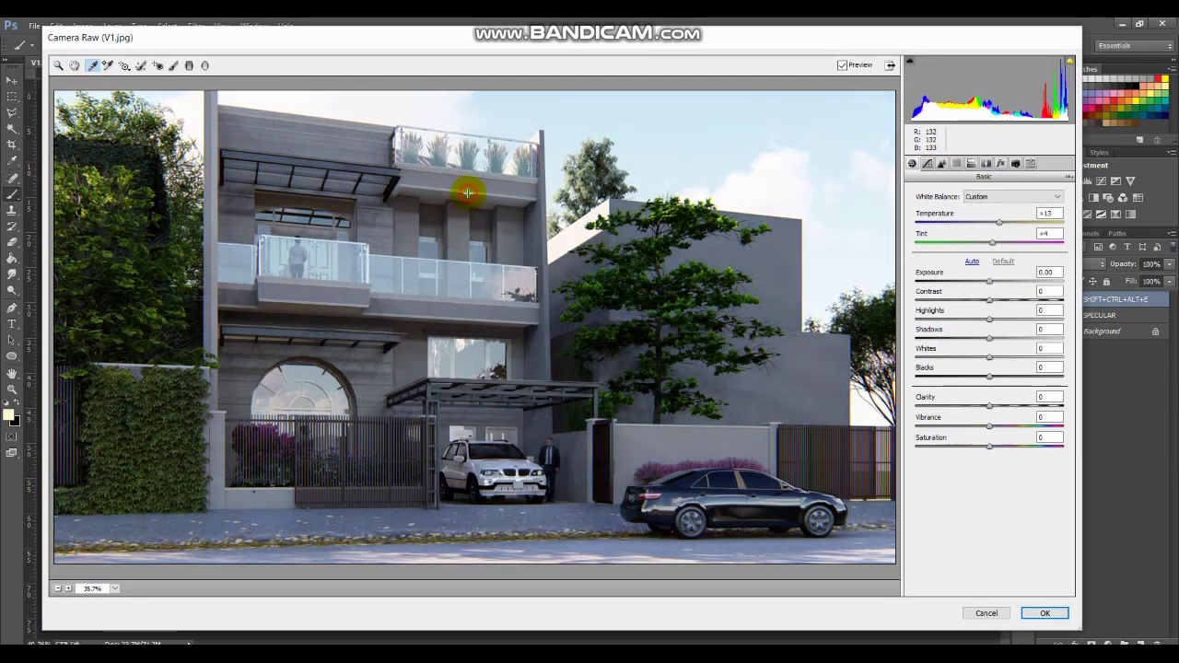
click(478, 174)
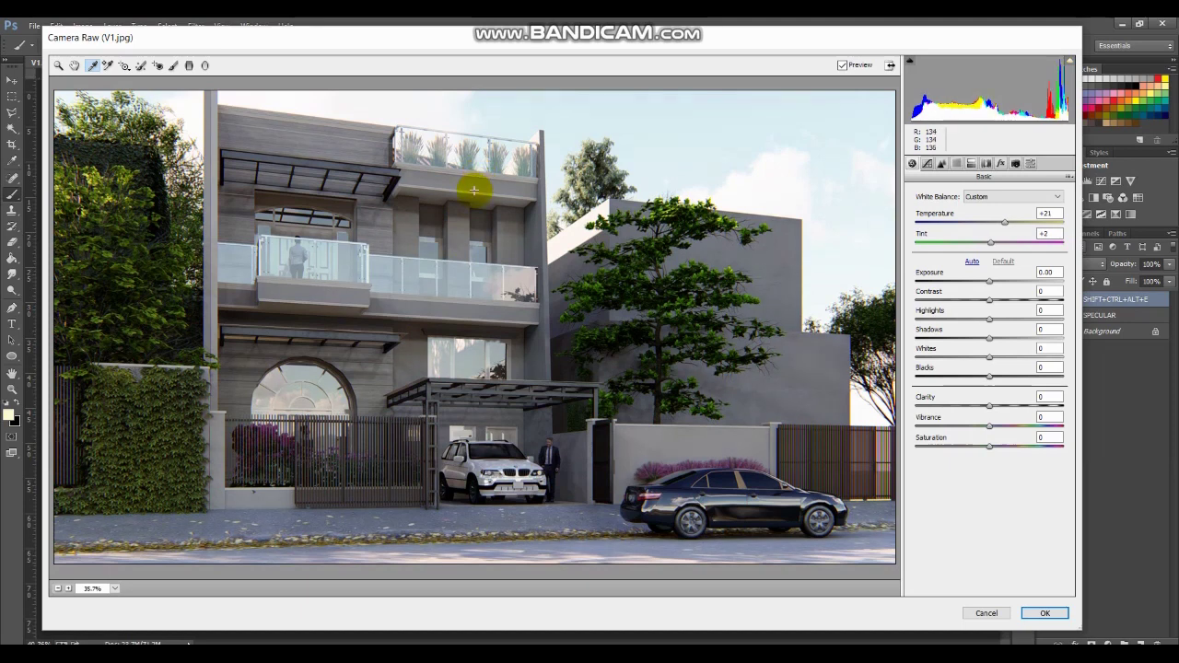
click(472, 193)
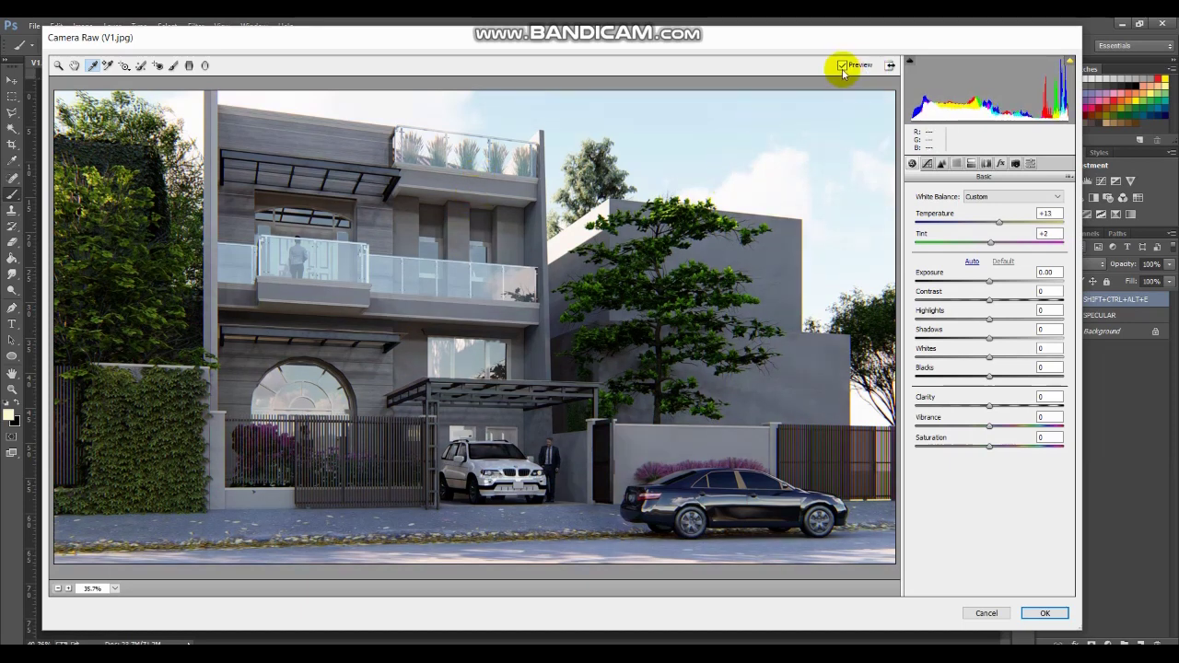
click(842, 65)
click(842, 65)
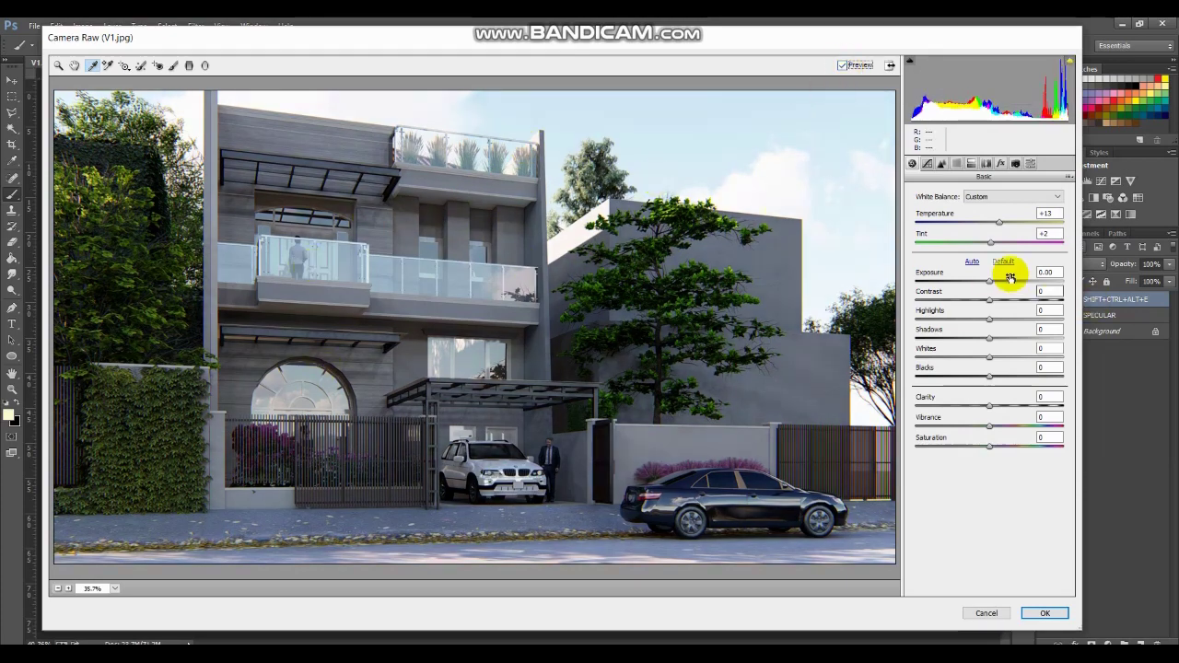
- Apply auto tone, lower Shadows from +31 to about +16, and commit the Camera Raw grade
click(972, 262)
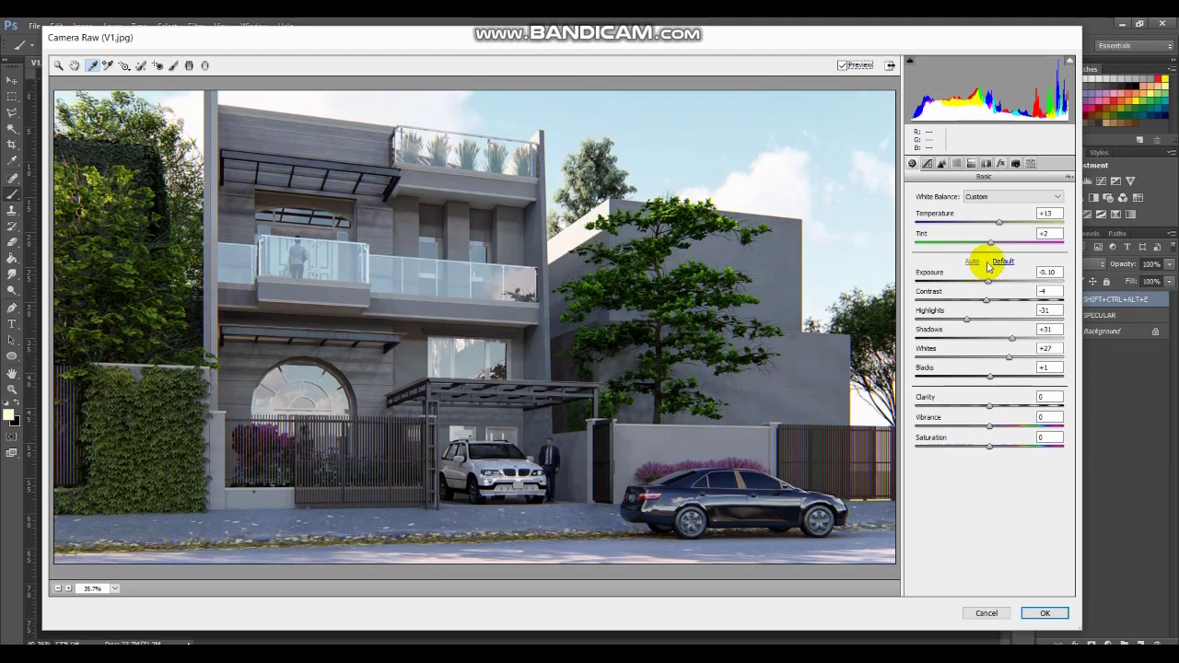
click(842, 65)
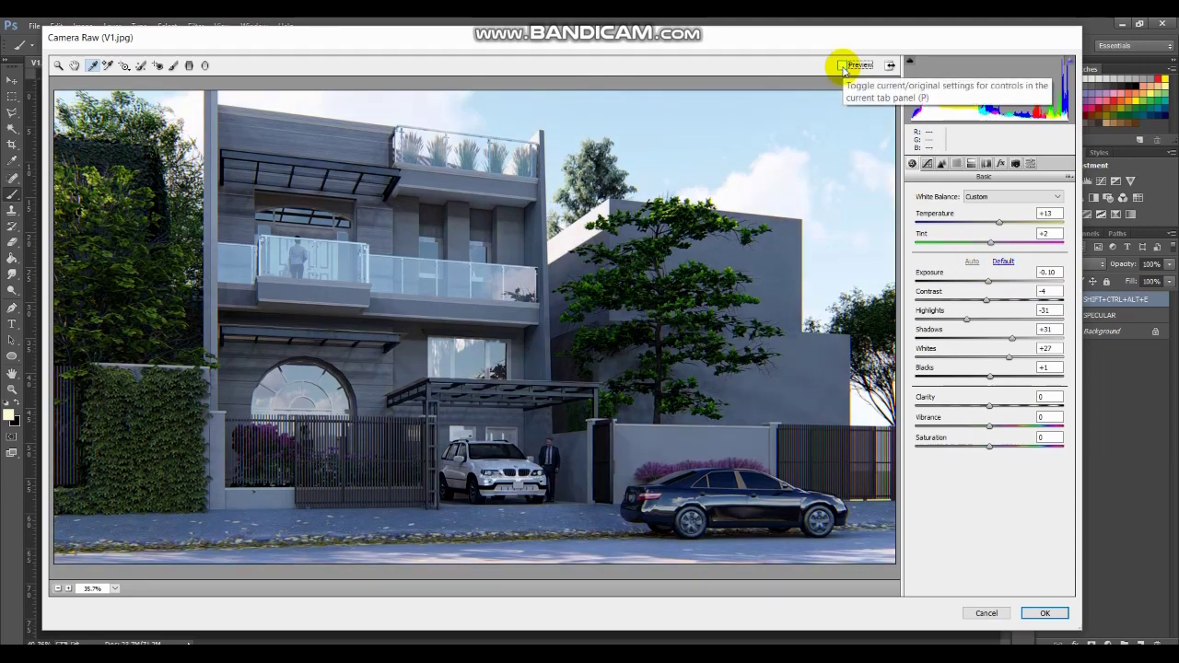
click(841, 66)
click(842, 65)
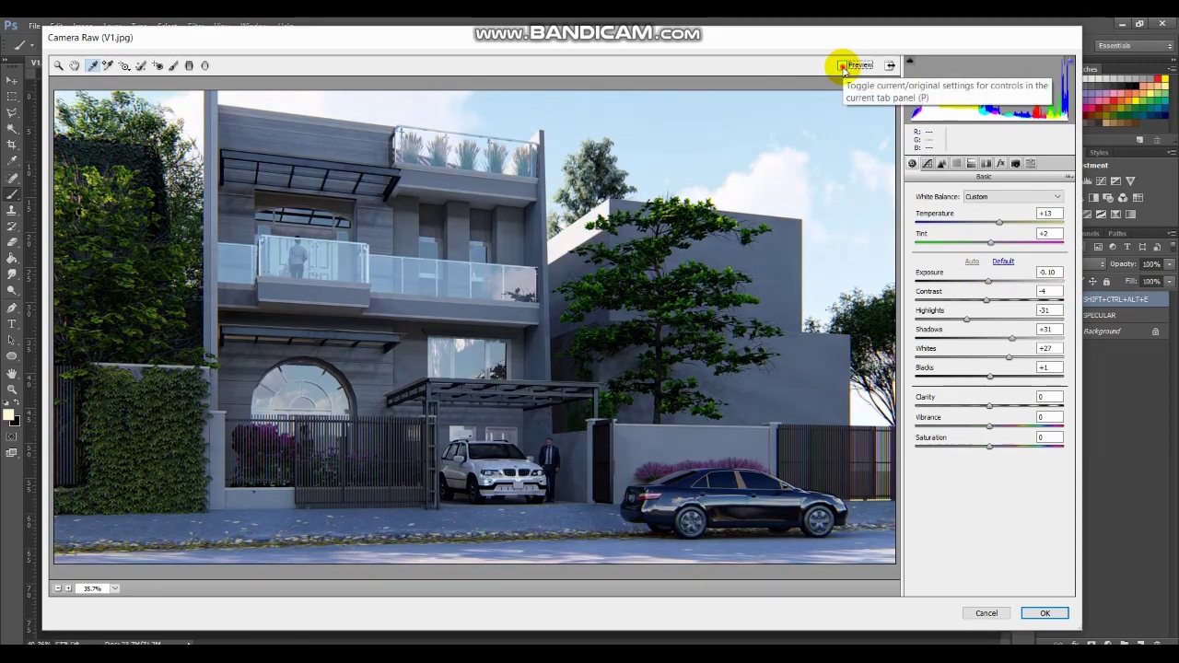
click(842, 66)
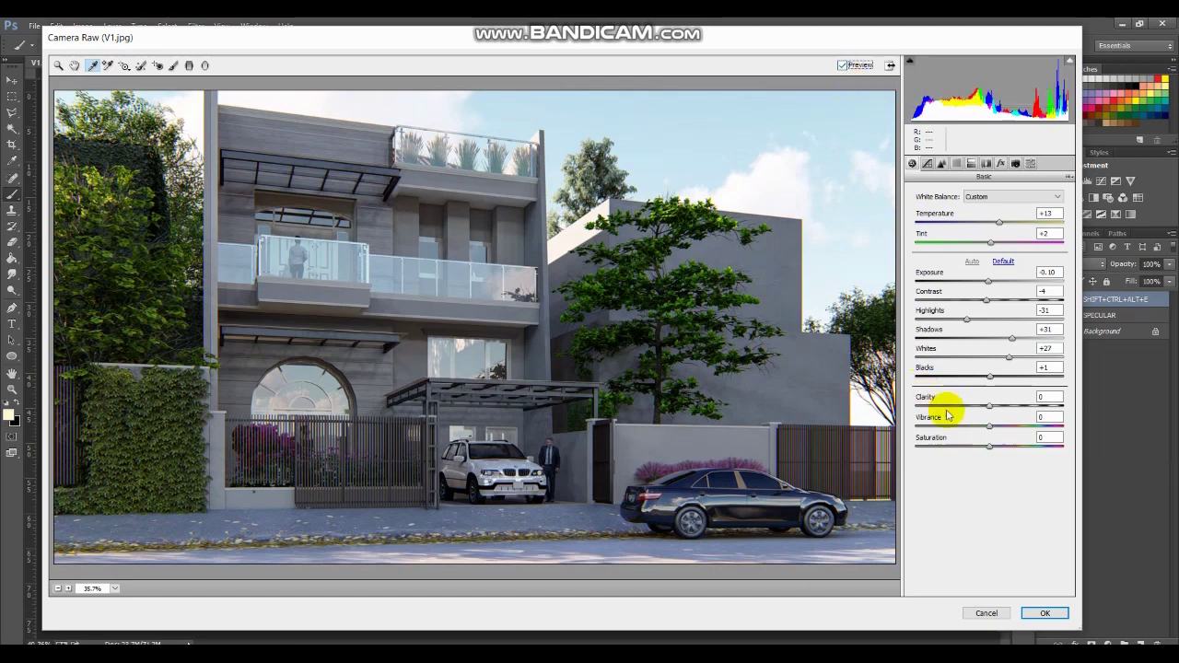
click(1011, 340)
drag(1011, 340, 1002, 347)
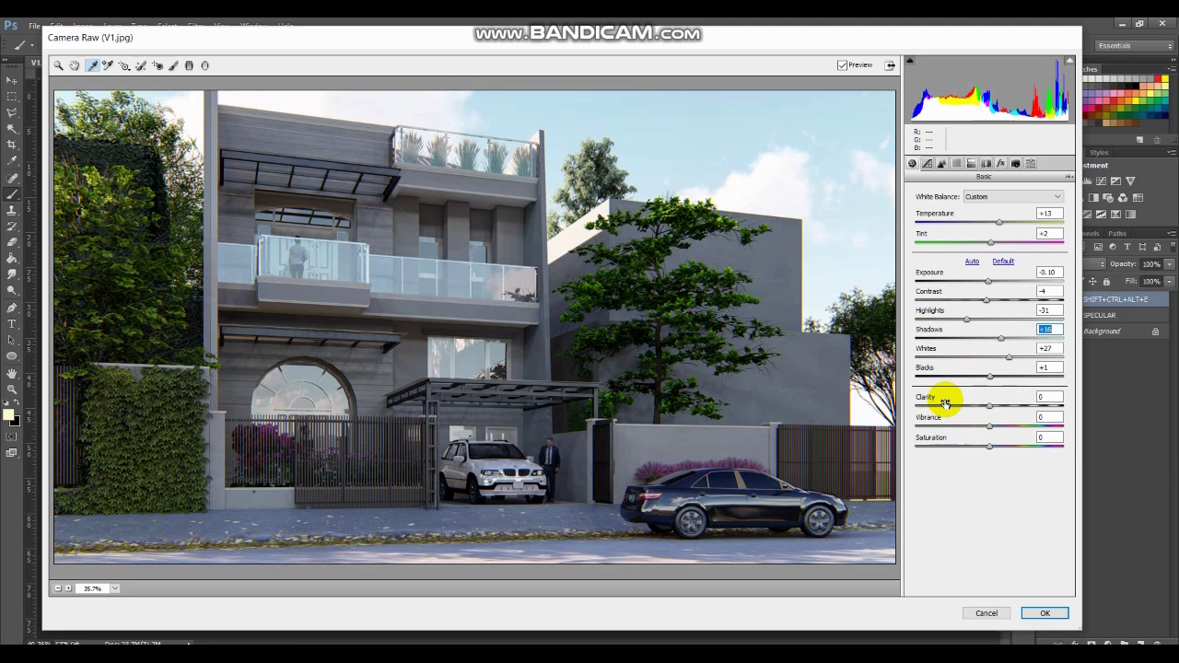
click(1048, 615)
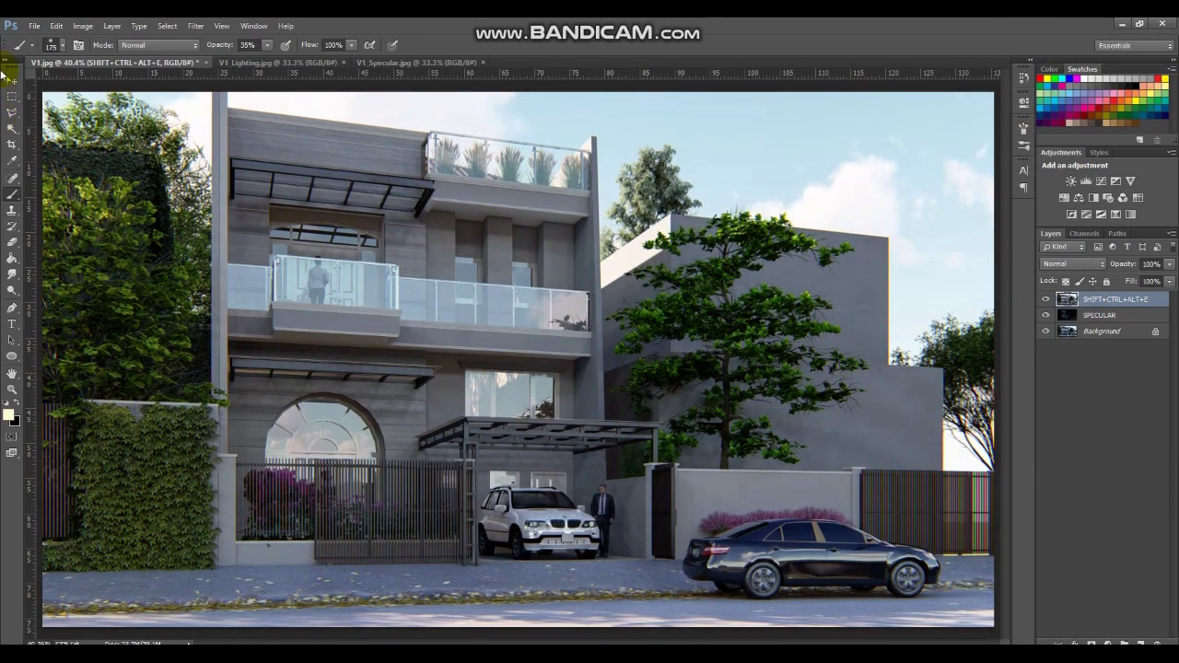
- Crop the right side to about 101 cm width, trimming the neighbouring building and most of the dark car
click(12, 145)
drag(993, 364, 873, 390)
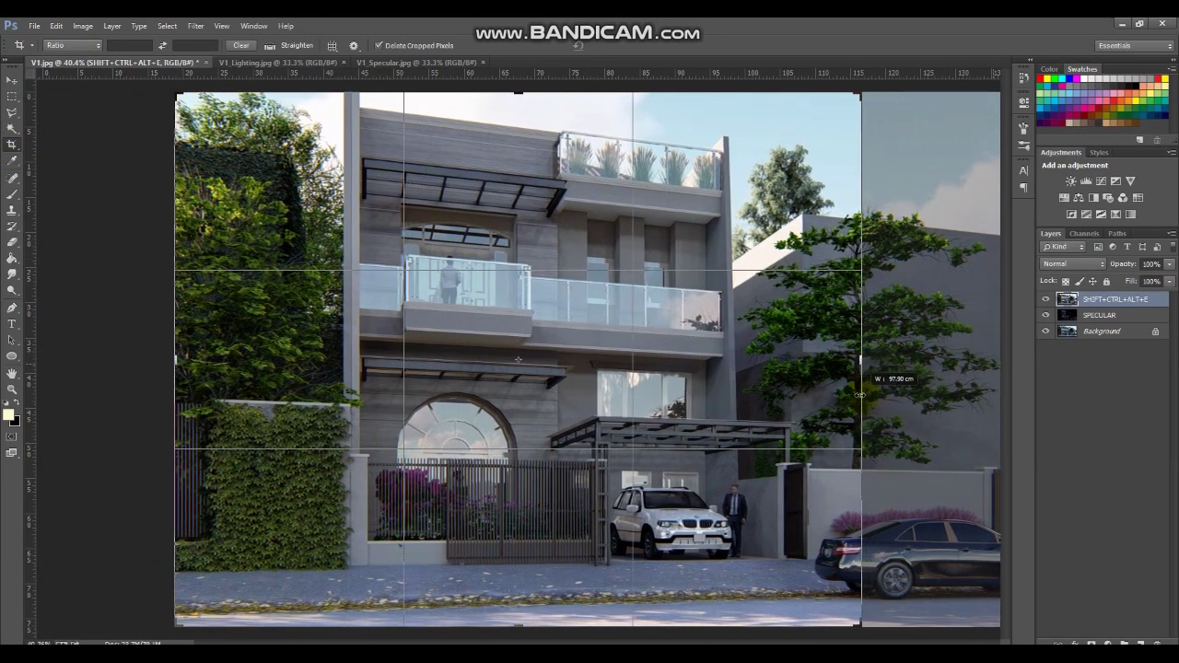
drag(873, 389, 849, 402)
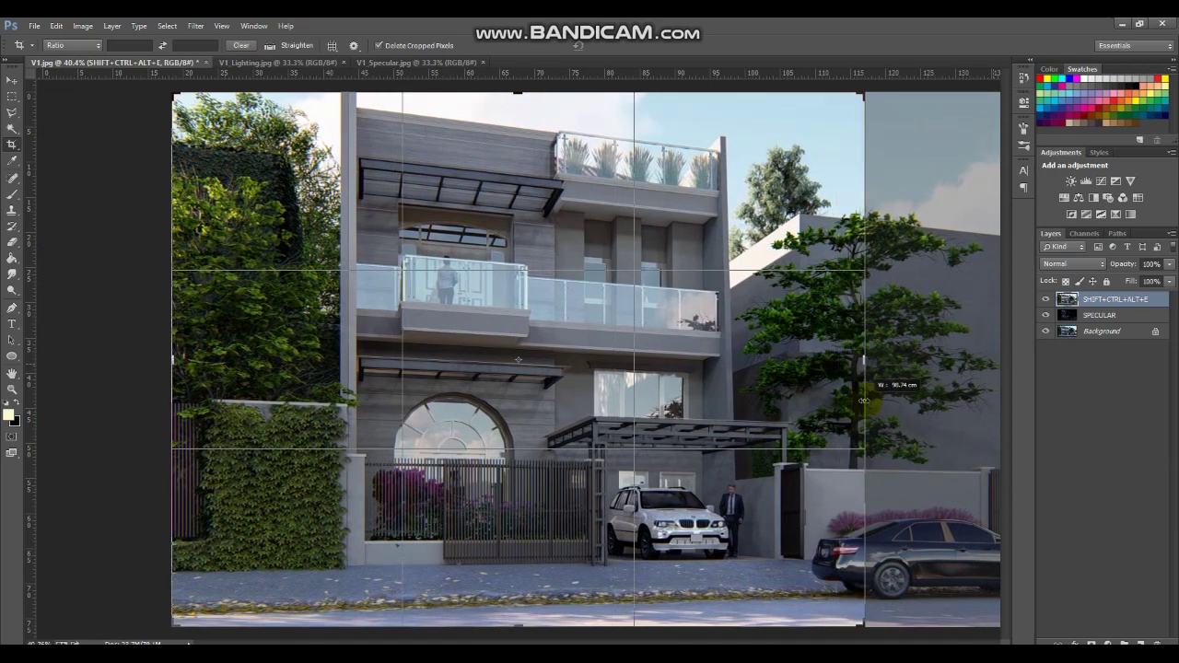
click(449, 472)
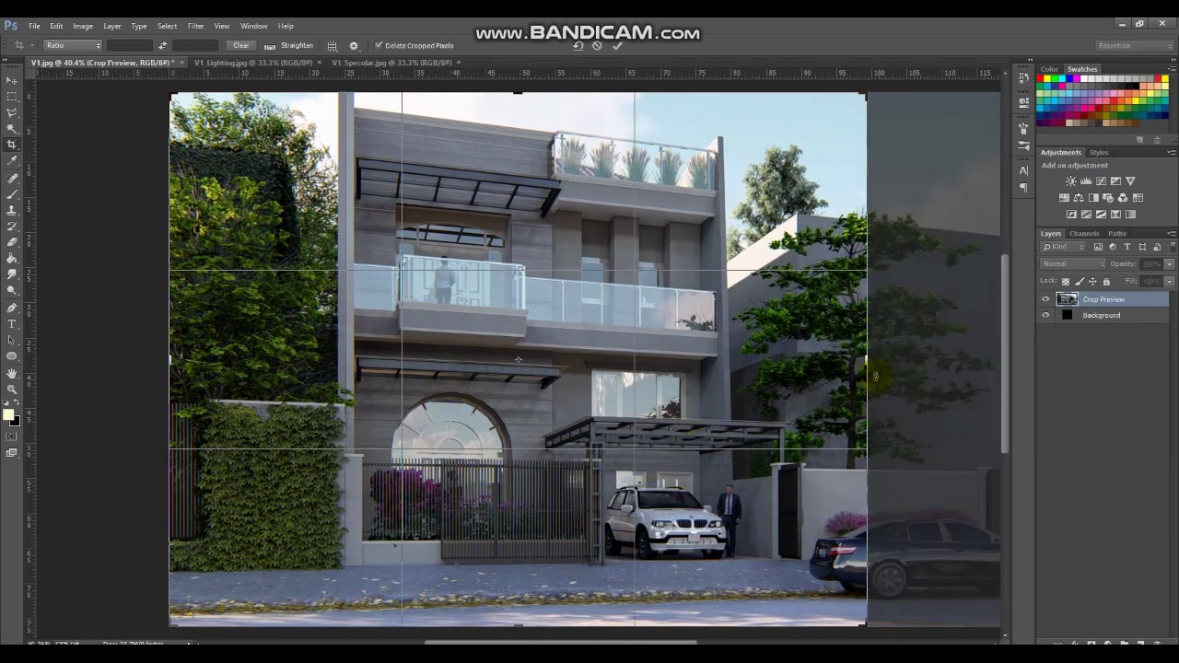
drag(867, 359, 889, 359)
click(630, 513)
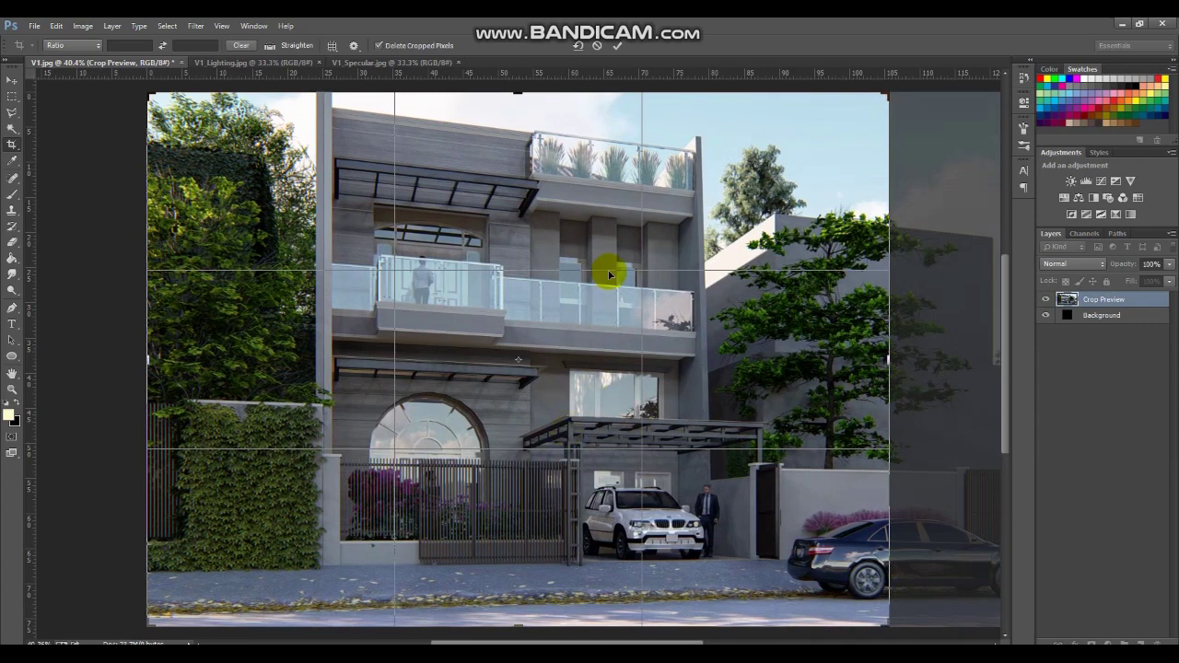
click(617, 45)
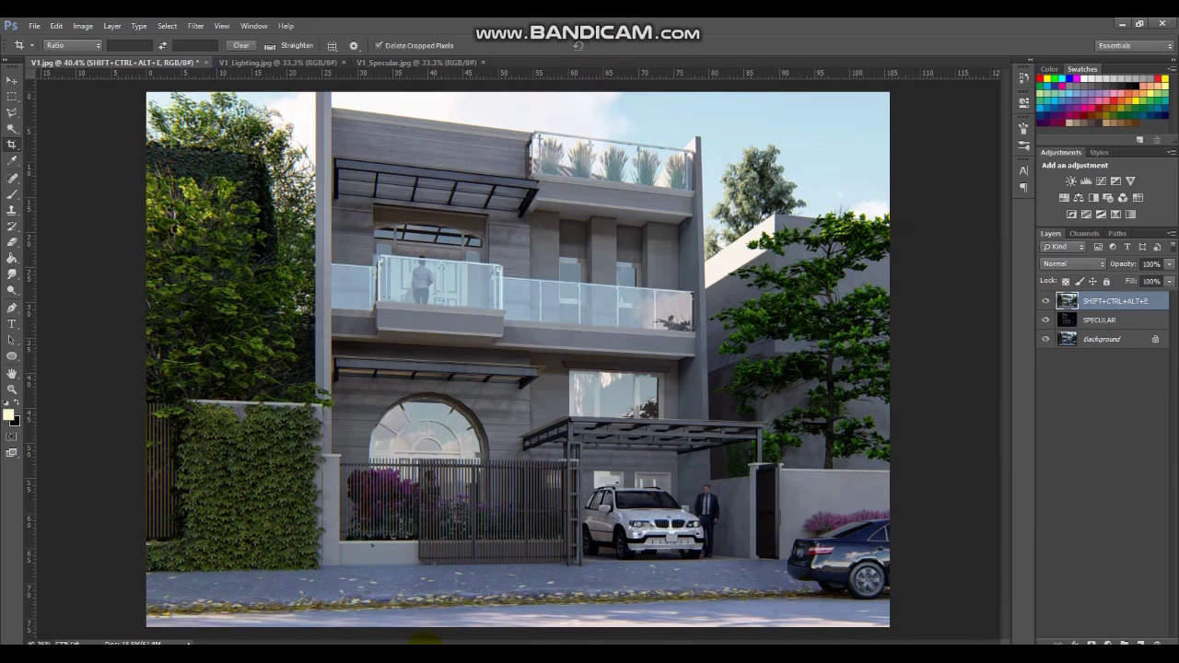
key(ctrl+1)
- At 200% zoom, clone-stamp out the dark leaf on the low white wall beside the vines
scroll(342, 566, down, 5)
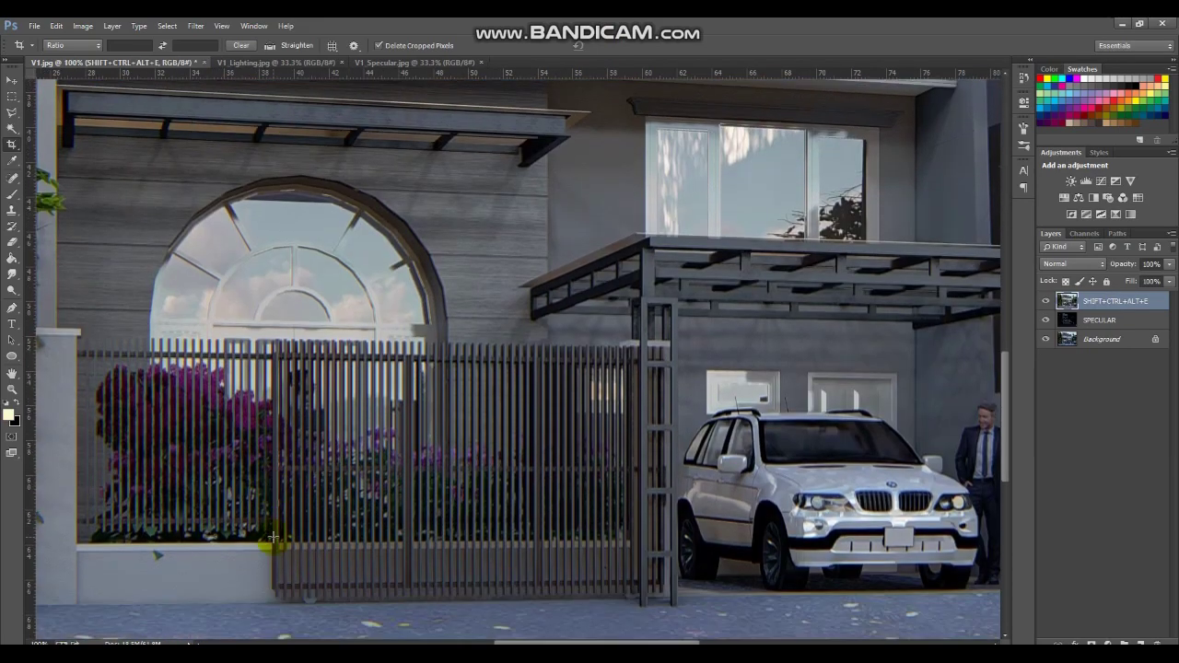
scroll(273, 536, down, 2)
key(ctrl+plus)
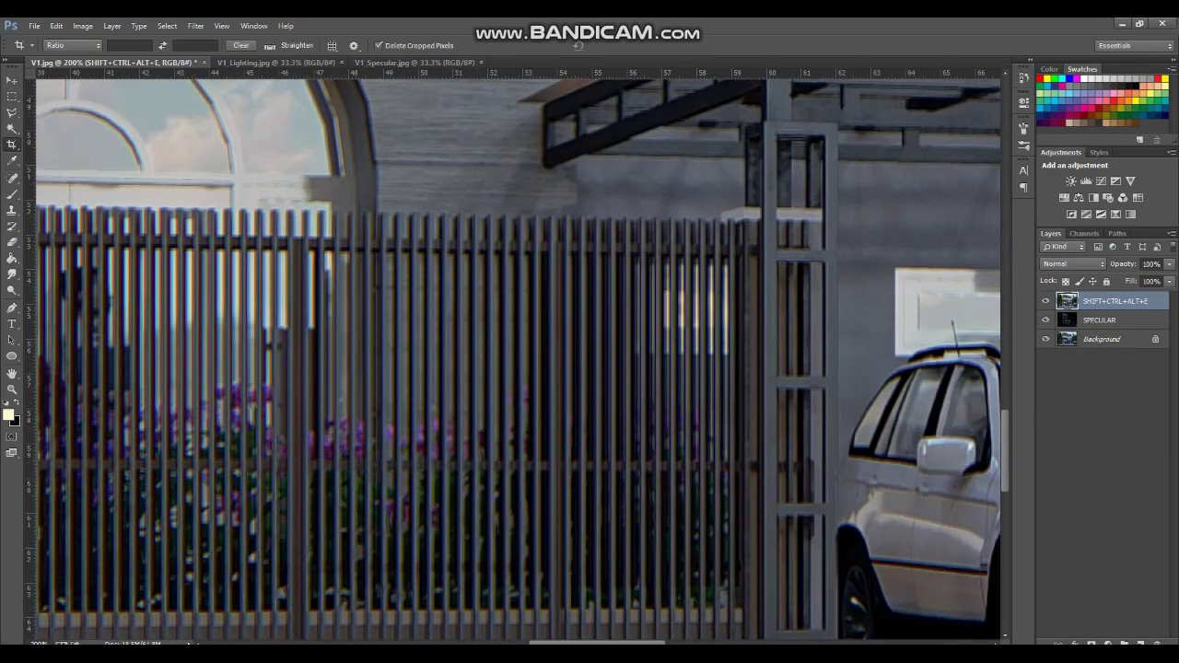
scroll(641, 579, down, 1)
scroll(642, 578, left, 5)
ctrl+click(642, 578)
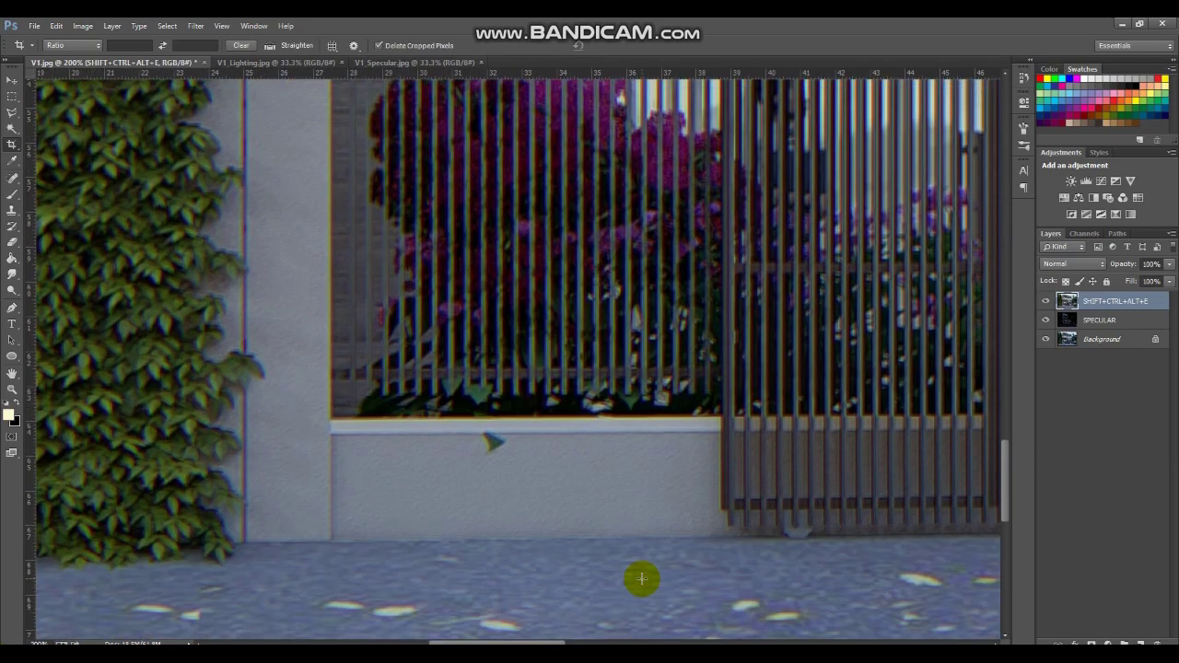
click(12, 210)
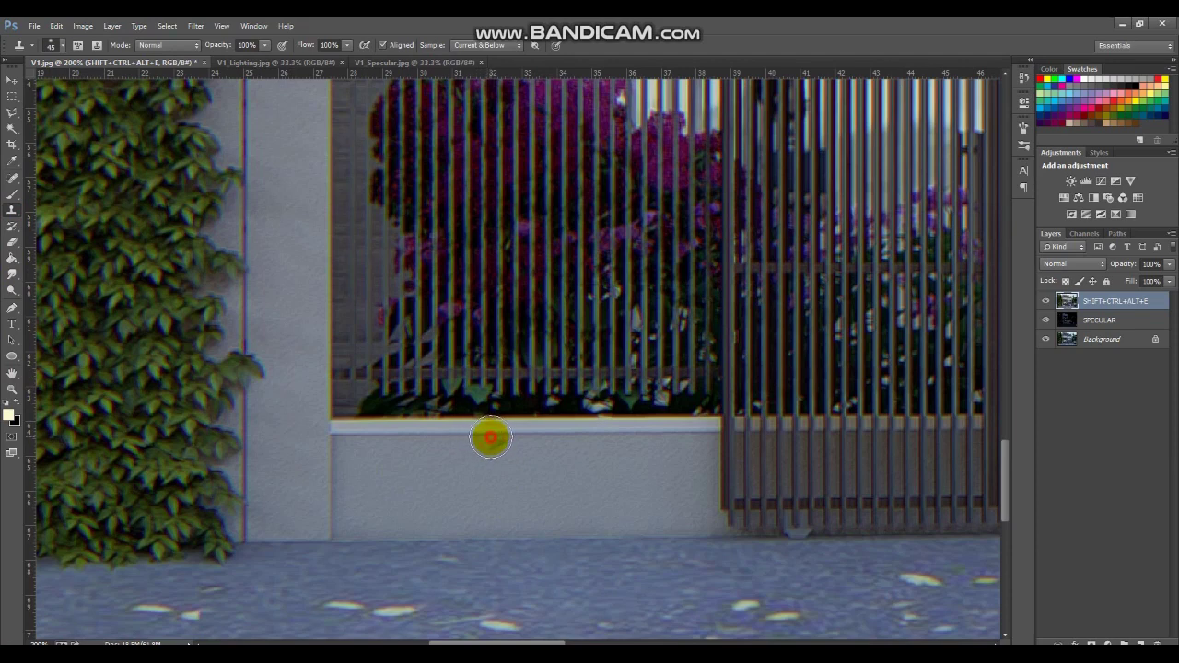
drag(491, 438, 489, 439)
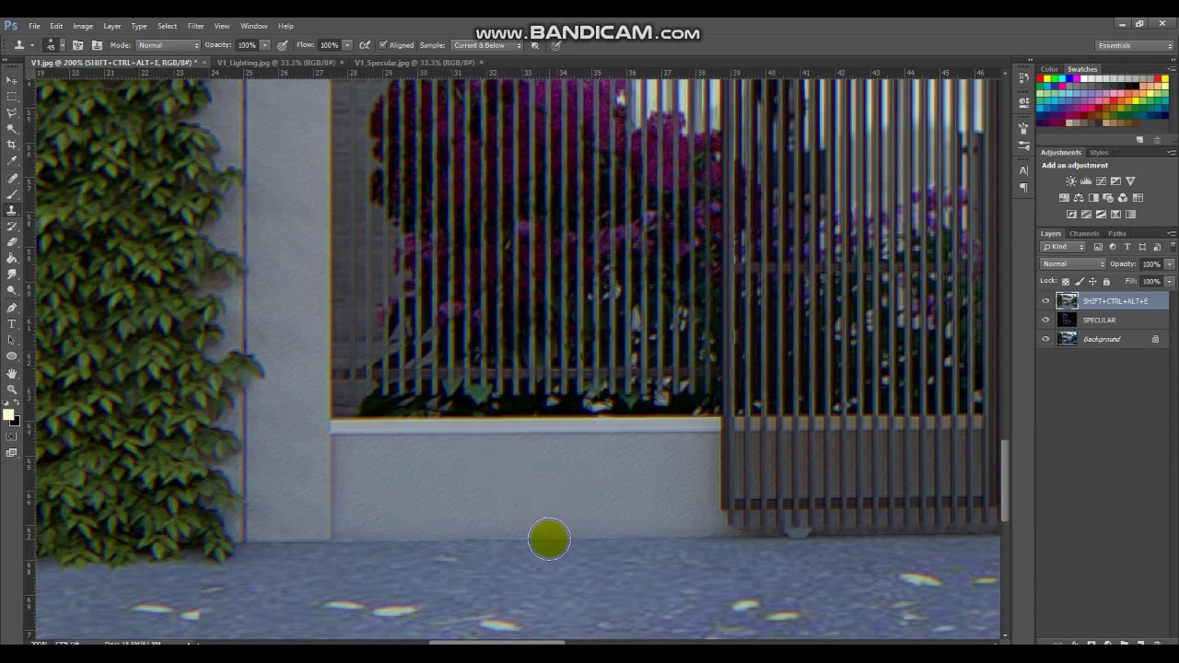
key(ctrl+0)
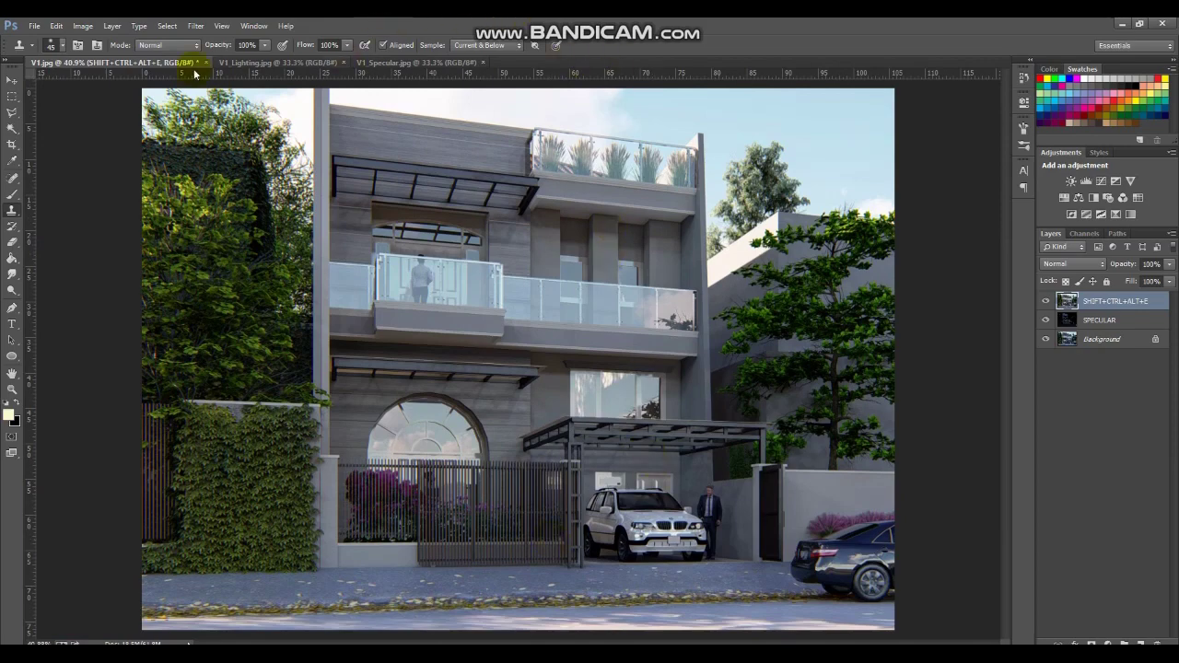
- Flatten all layers into a single Background layer
click(31, 26)
click(31, 26)
click(1140, 643)
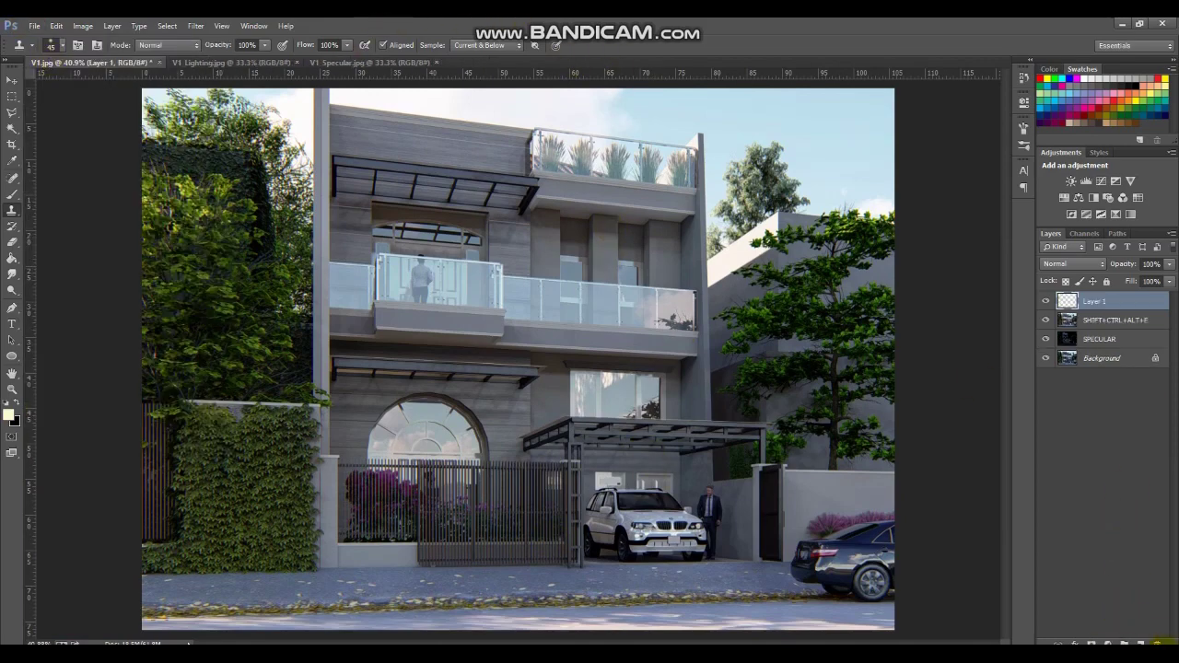
click(1158, 642)
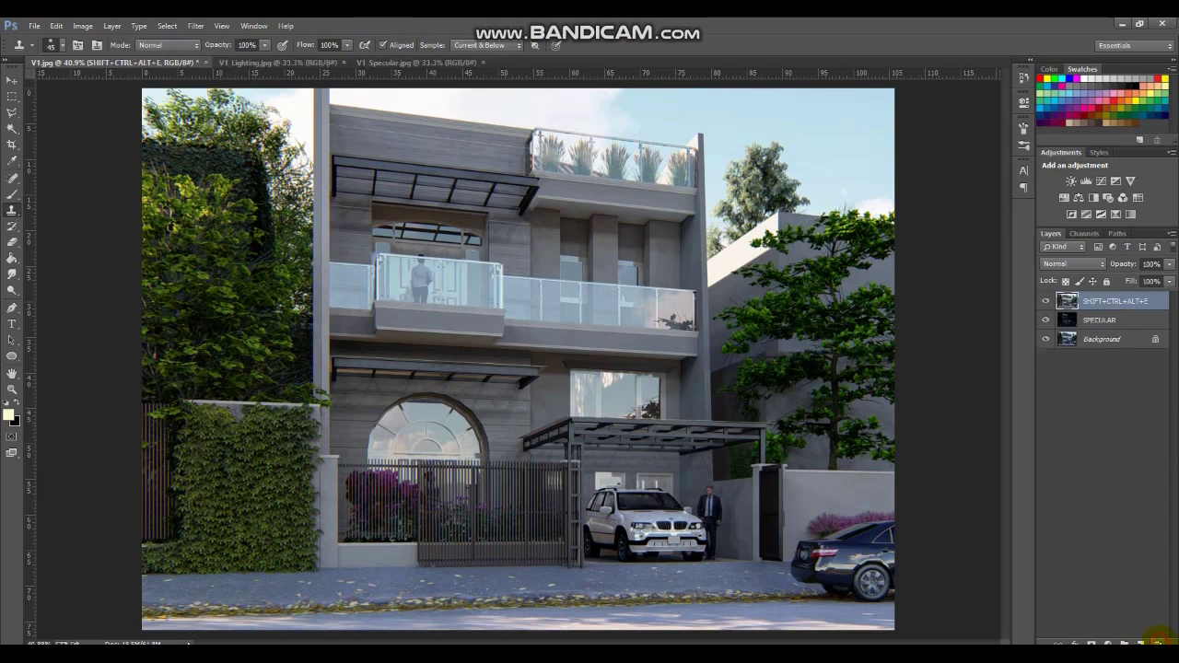
right_click(1135, 333)
click(1082, 453)
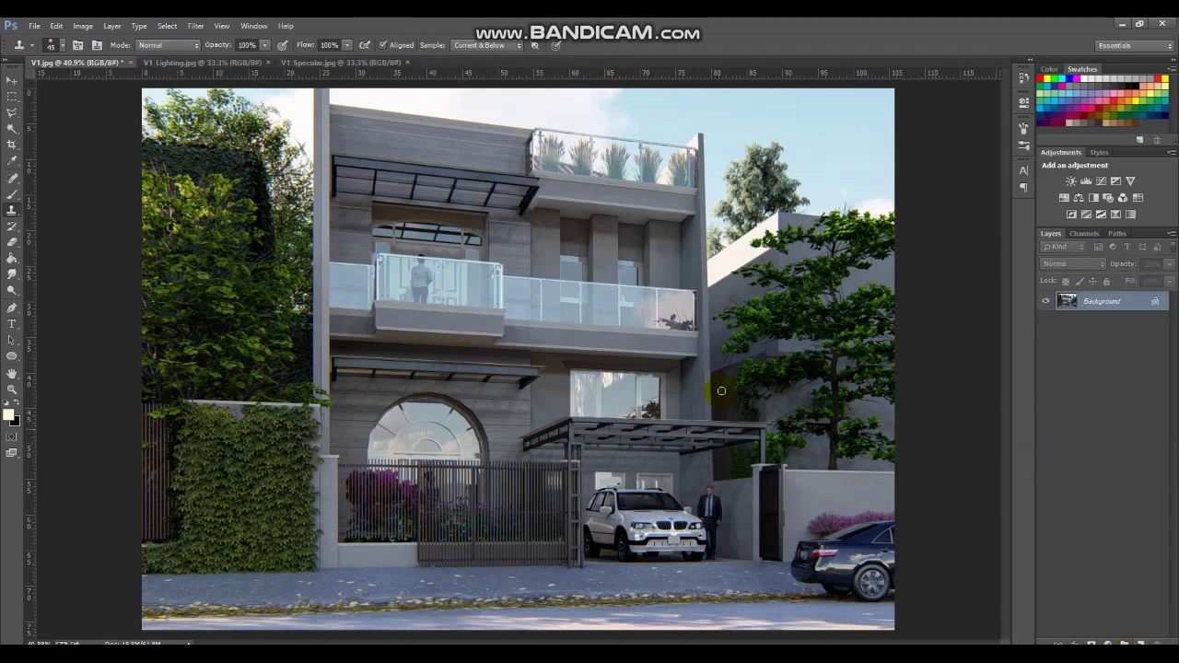
- Save the image as the JPEG 'V1-edited' with the default quality settings
click(34, 25)
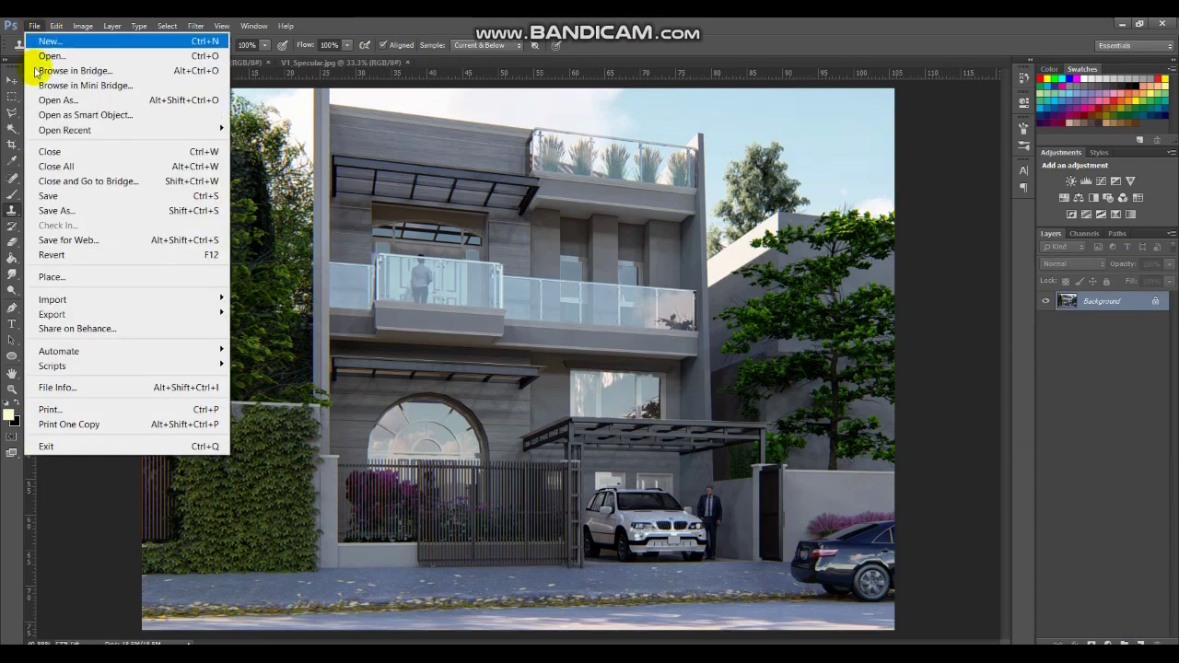
click(55, 211)
text(V1-)
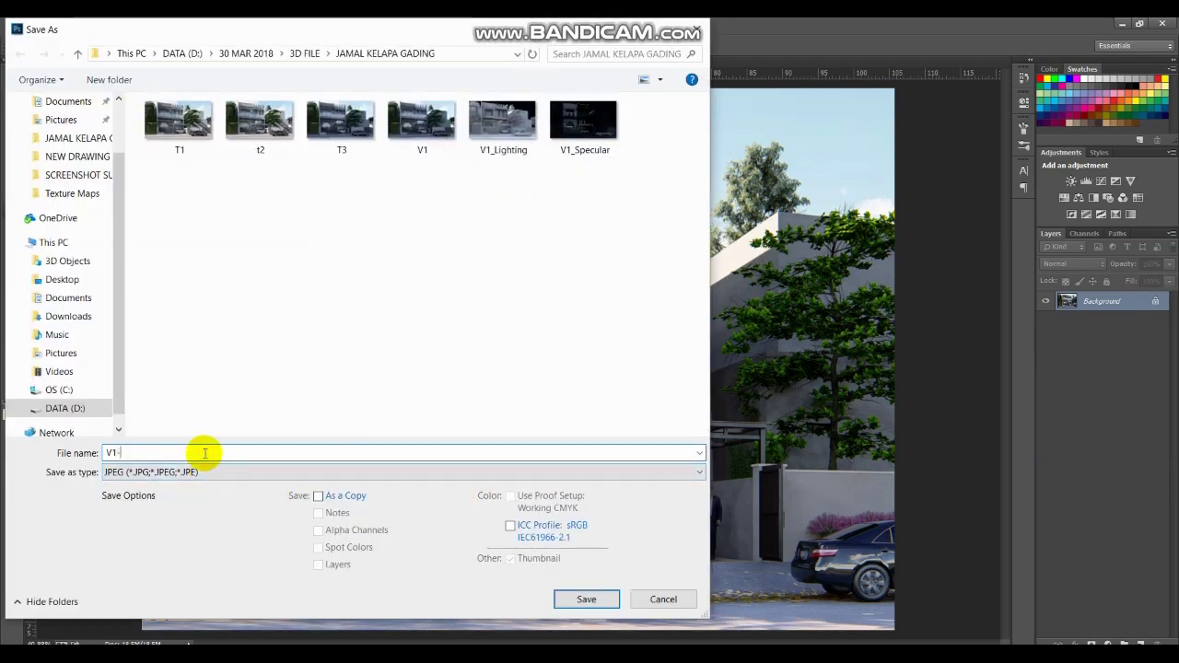
text(edited)
key(Return)
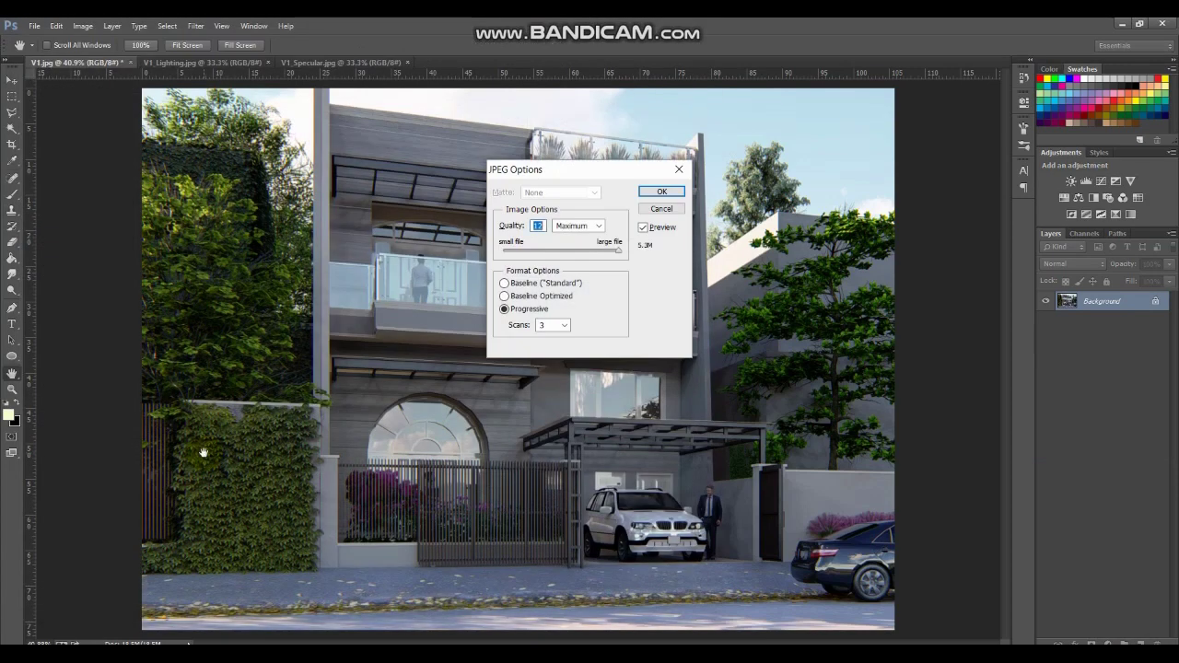
key(Return)
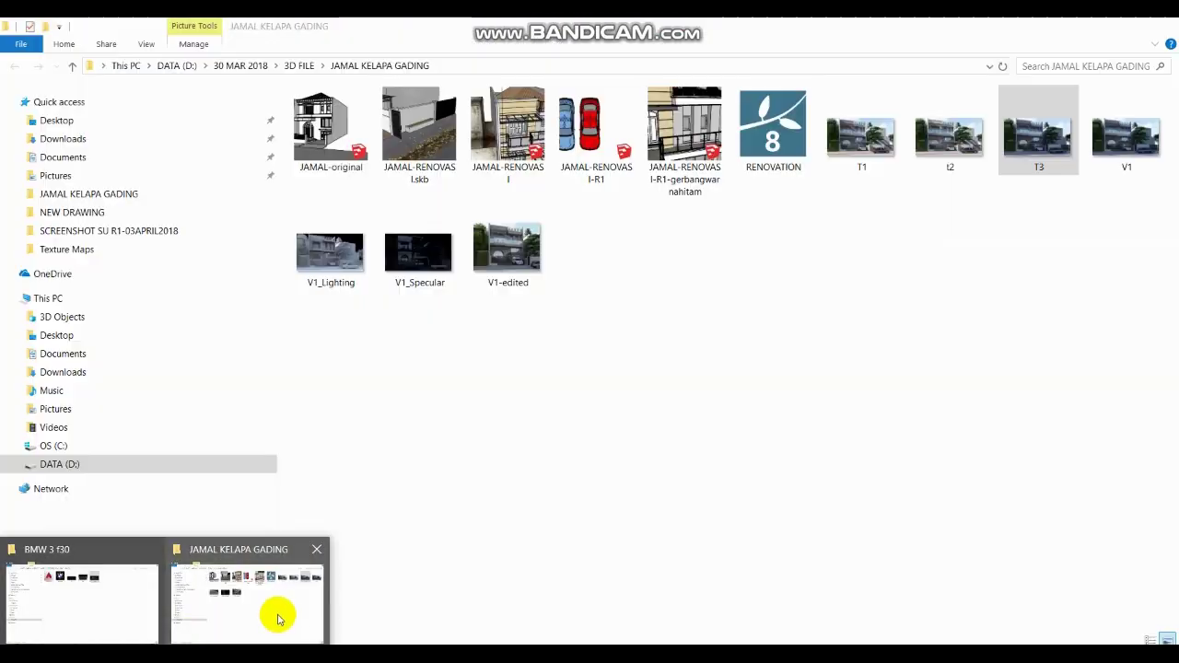
- Open V1 and V1-edited together in Photos and flip between them to compare
click(279, 619)
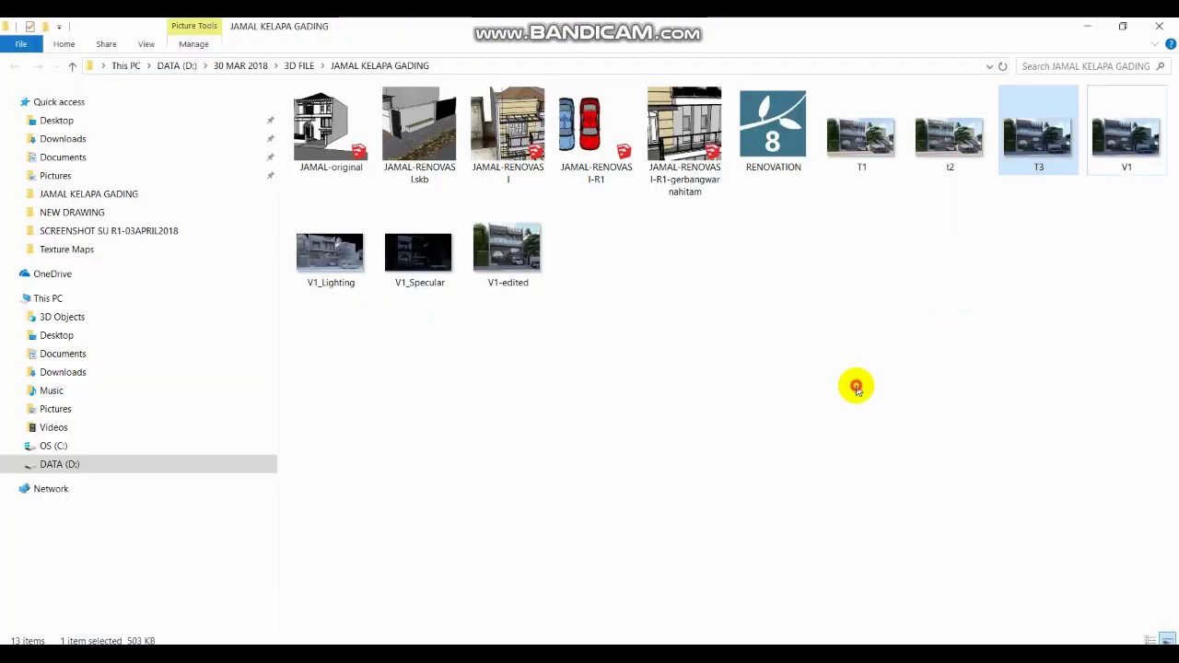
click(521, 248)
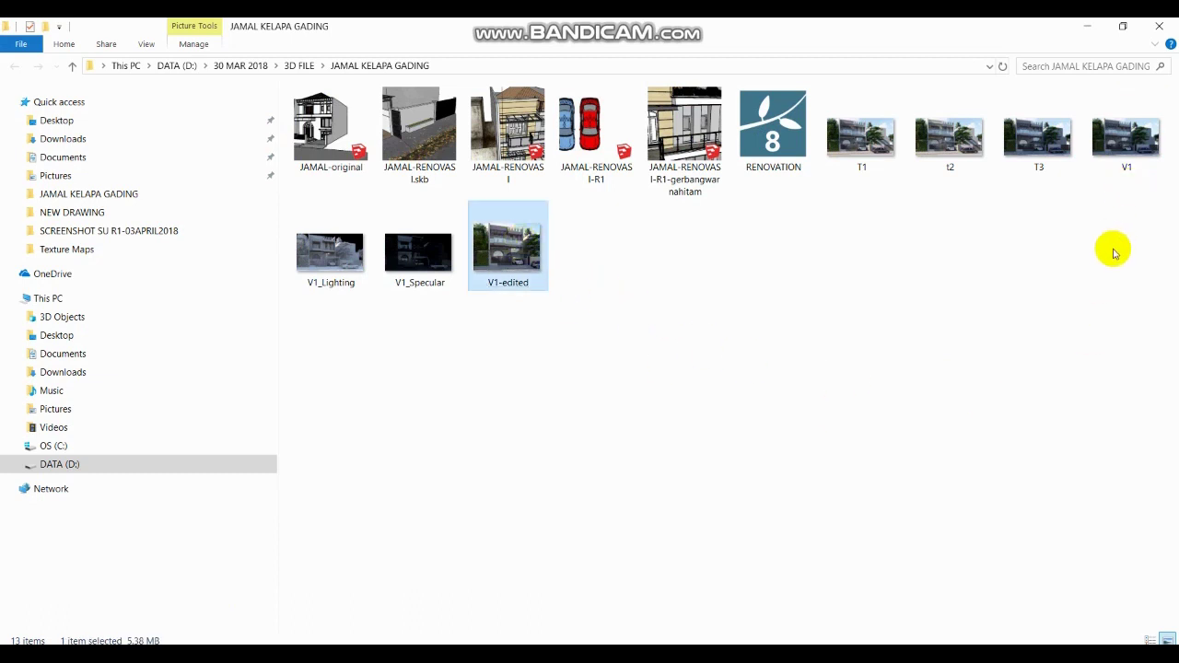
ctrl+click(1128, 136)
right_click(1128, 136)
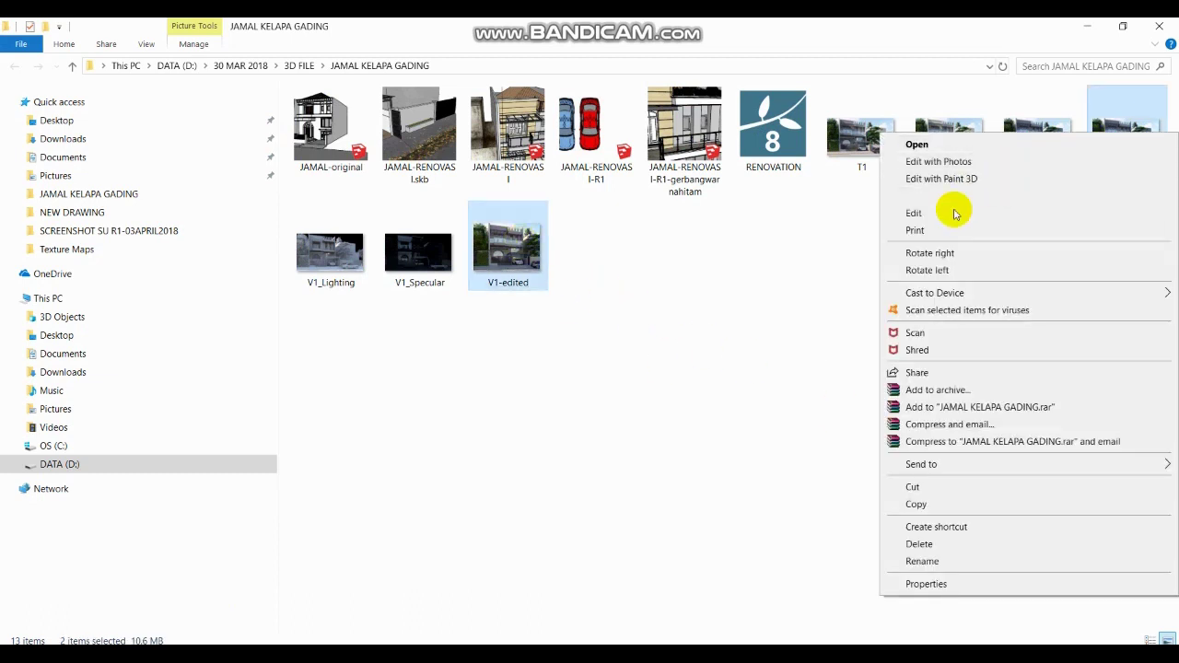
click(944, 145)
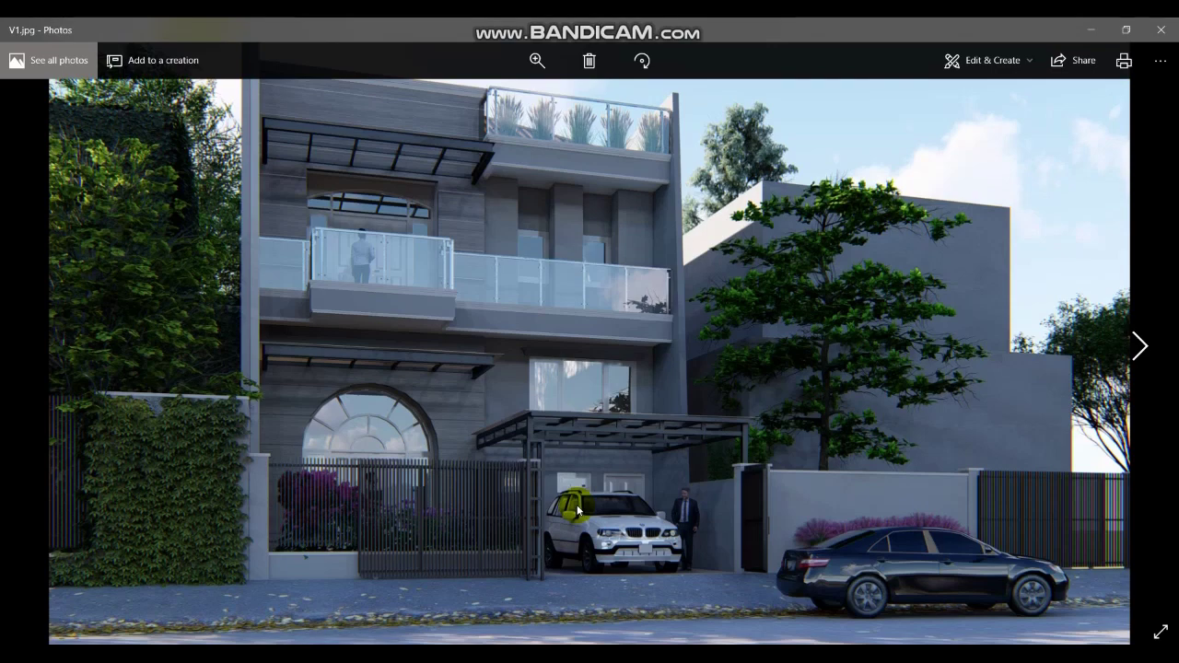
key(Right)
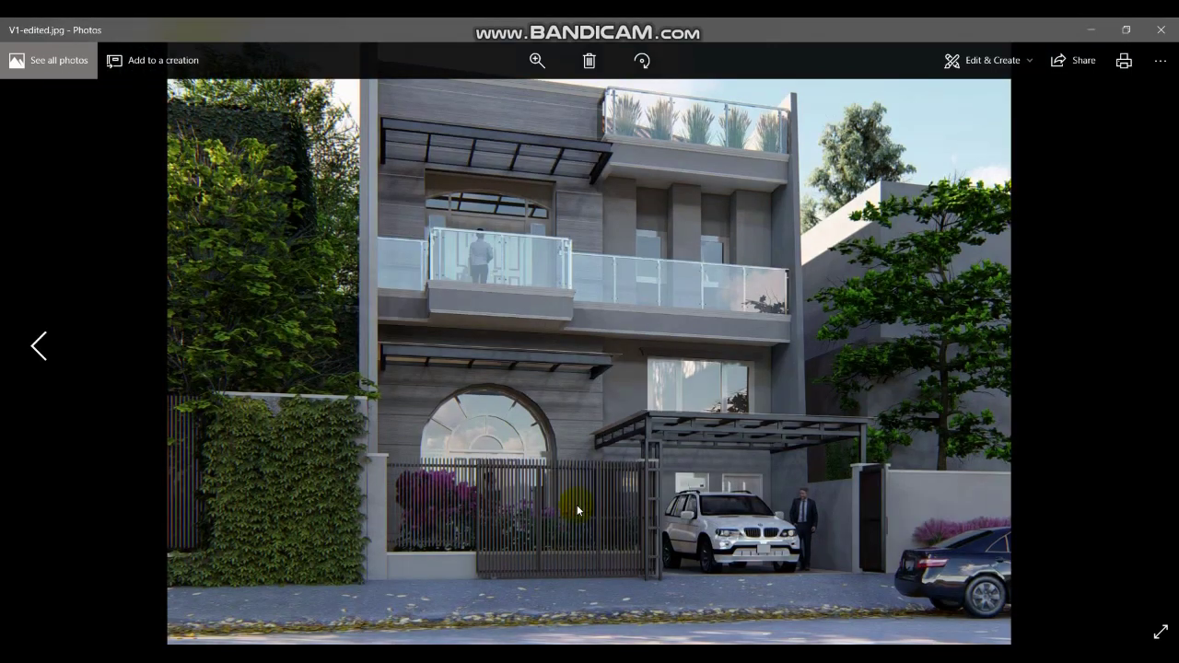
key(Left)
key(Right)
key(Left)
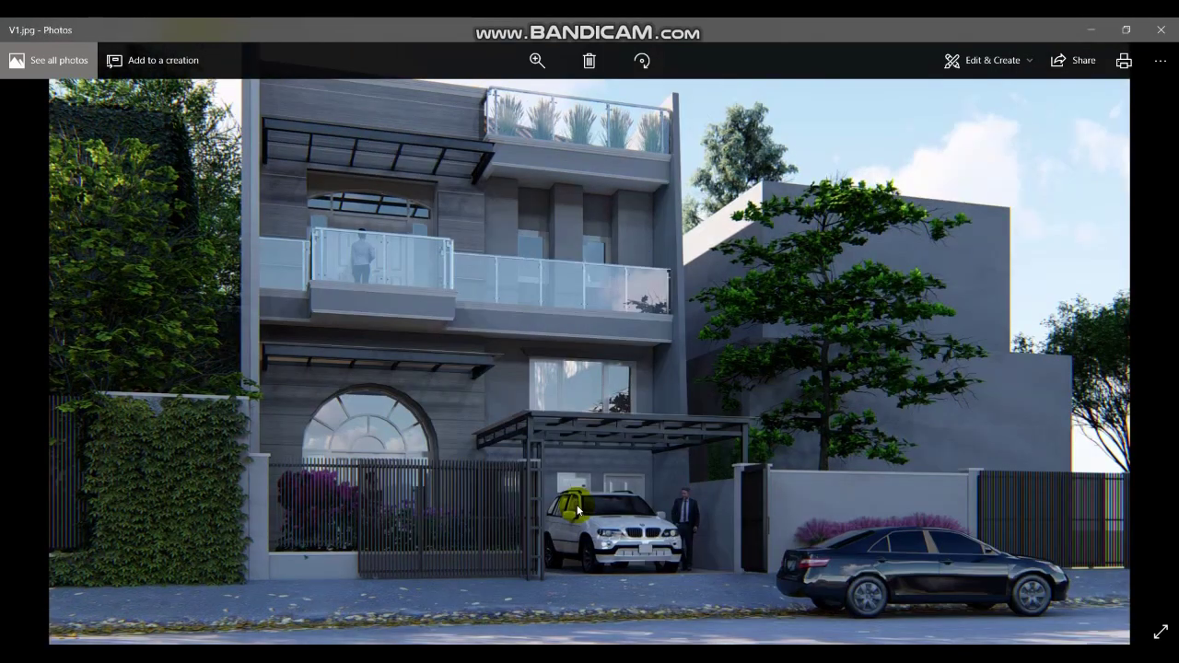
key(Right)
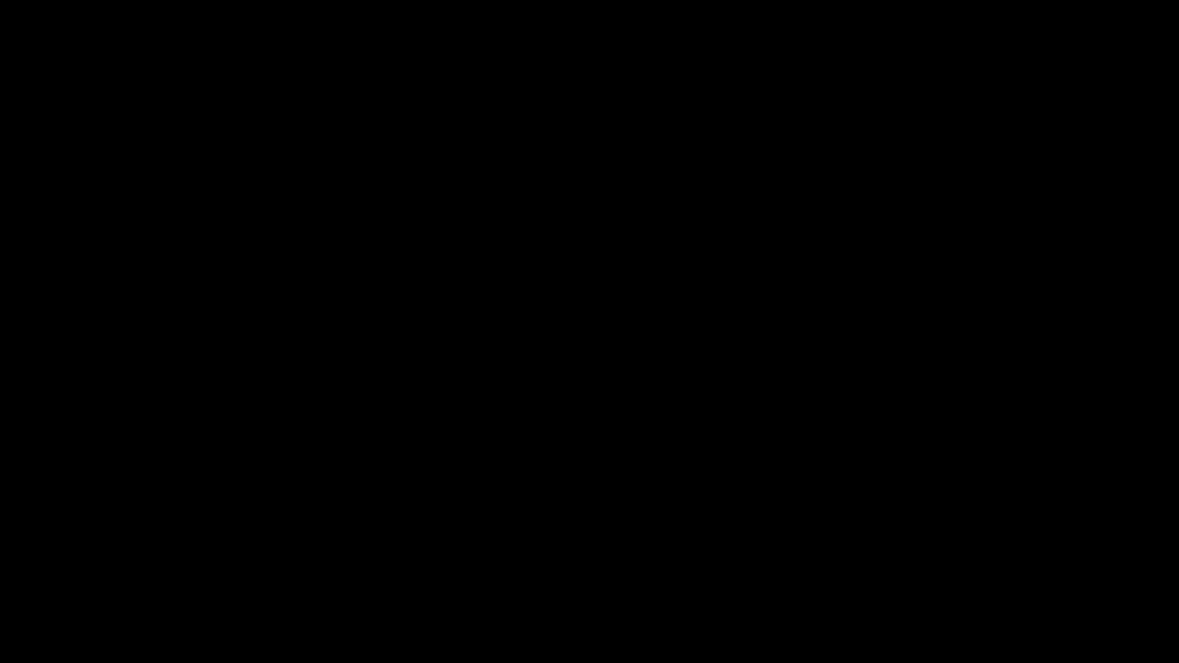